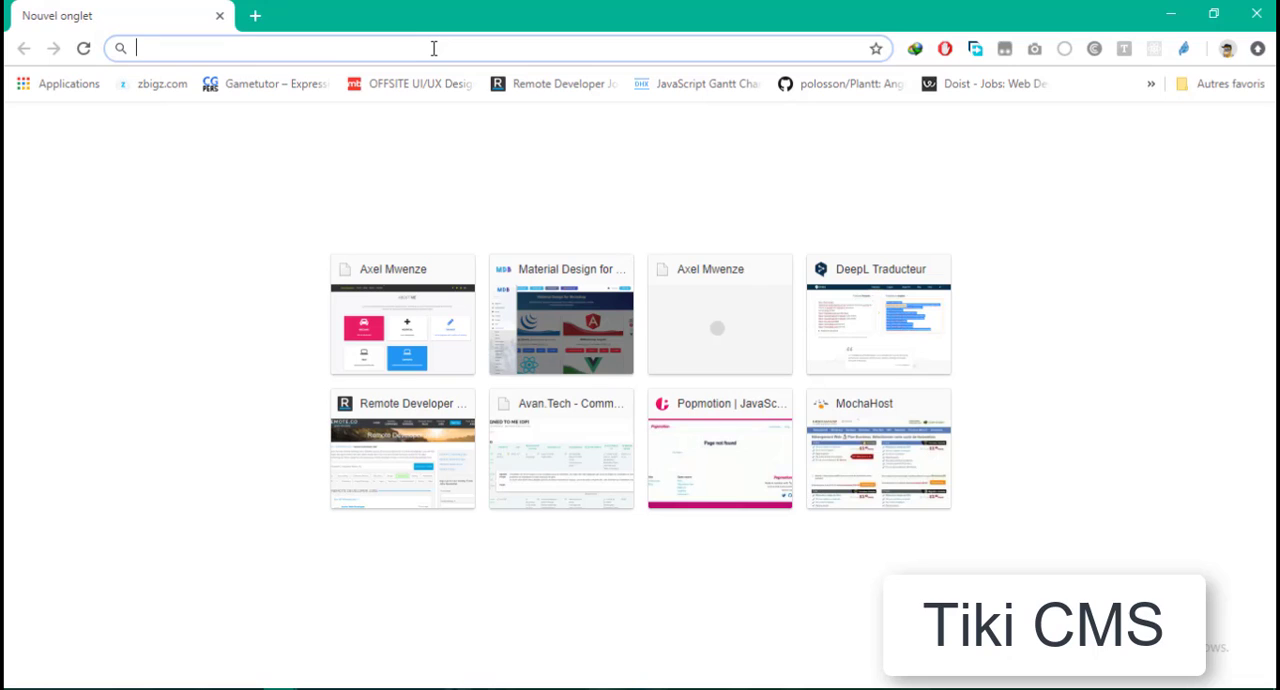
- Search the web for xampp and open the Apache Friends download site from the results
text(xm)
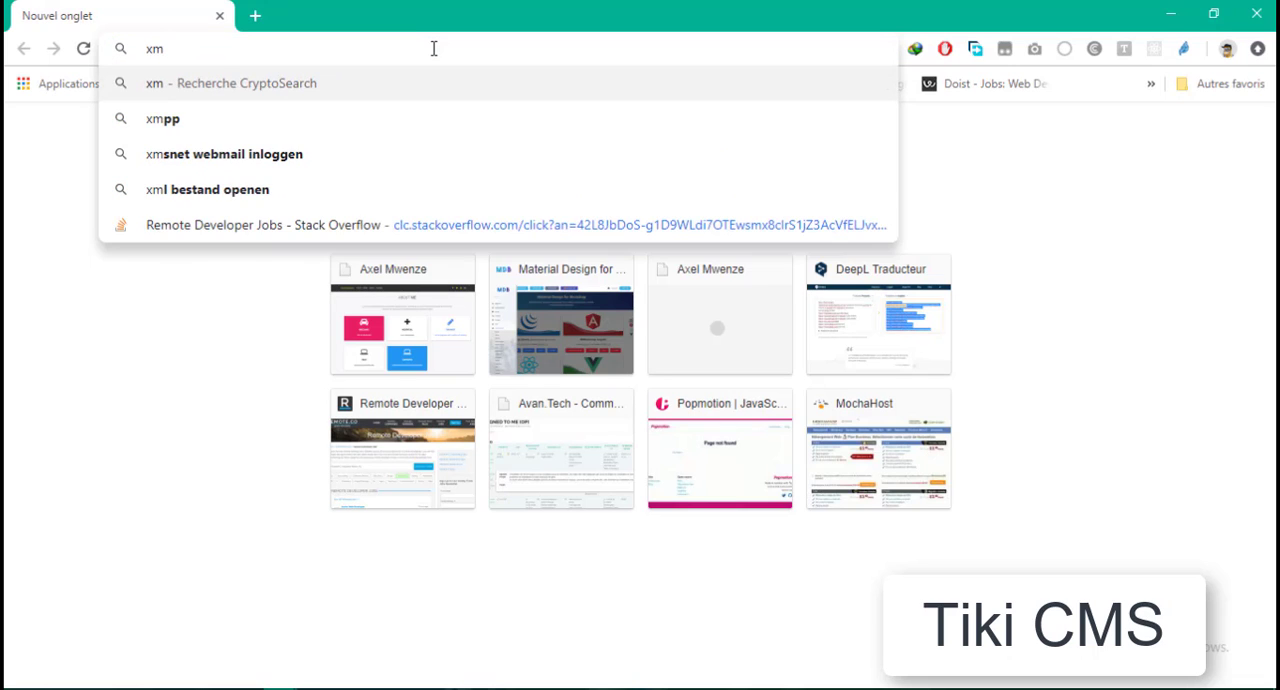
key(BackSpace)
text(ampp)
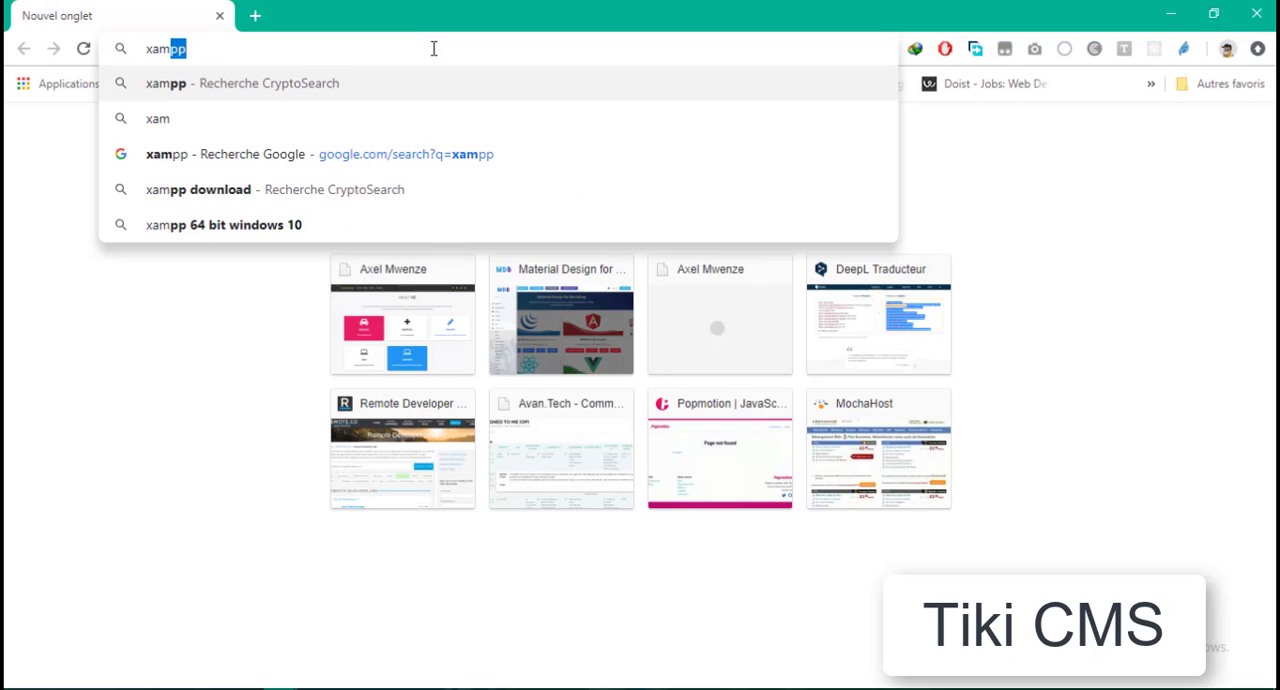
key(Return)
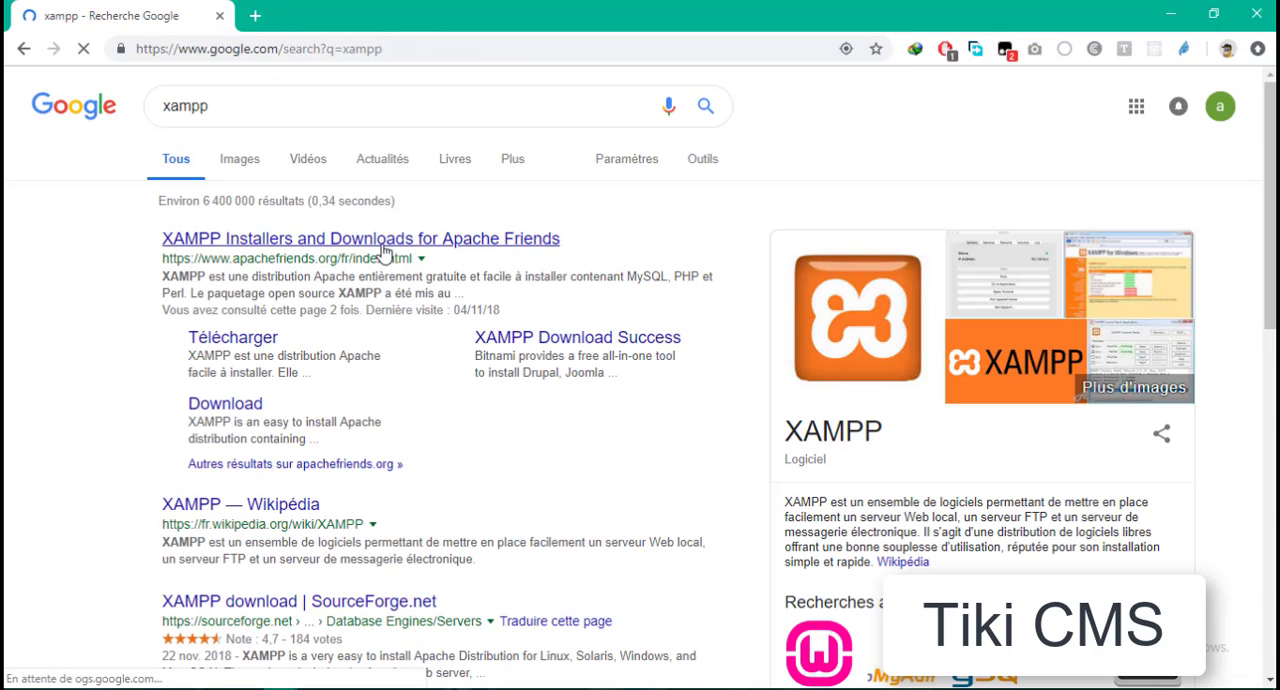
click(383, 247)
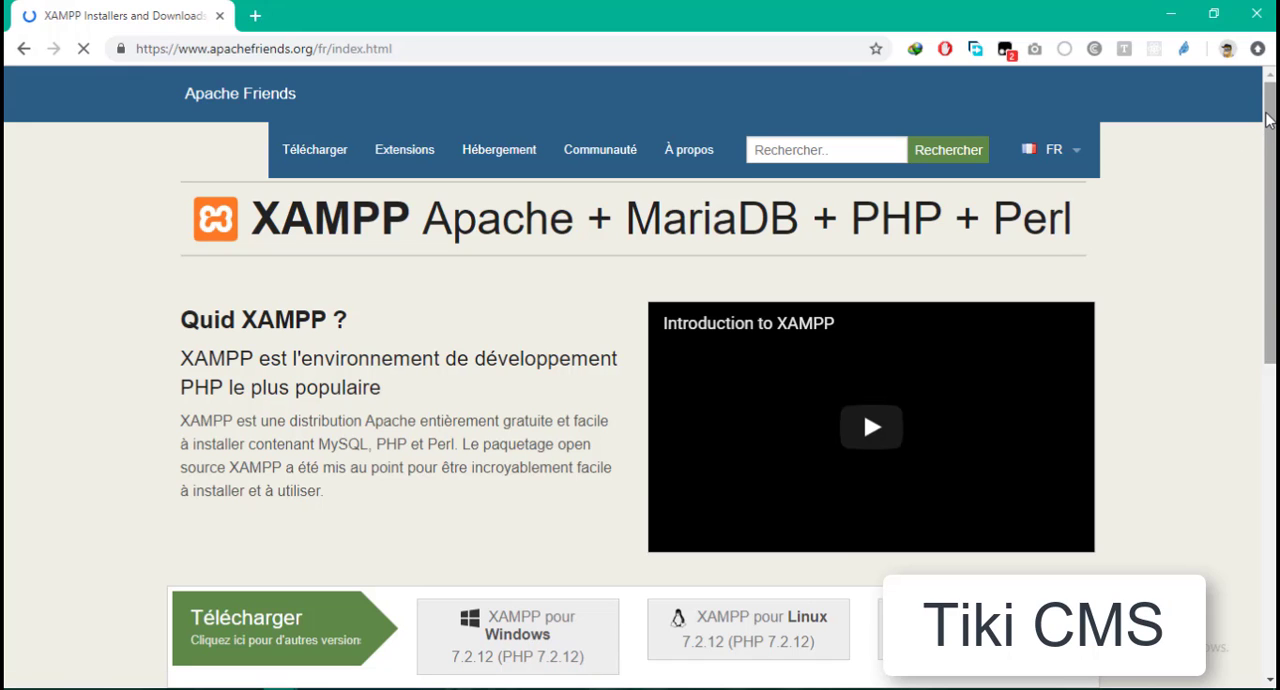
- Request the XAMPP 7.2.12 installer for Windows from the download section and cancel the file download
drag(1267, 118, 1268, 444)
scroll(633, 456, up, 5)
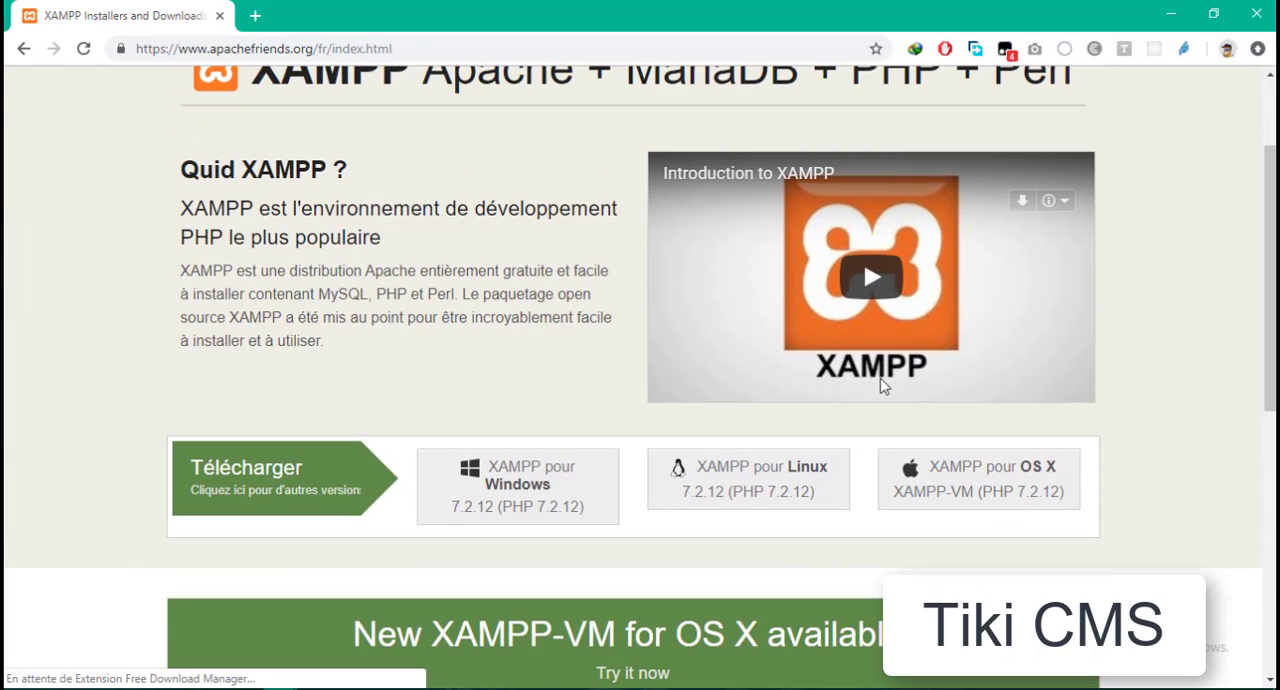
click(530, 497)
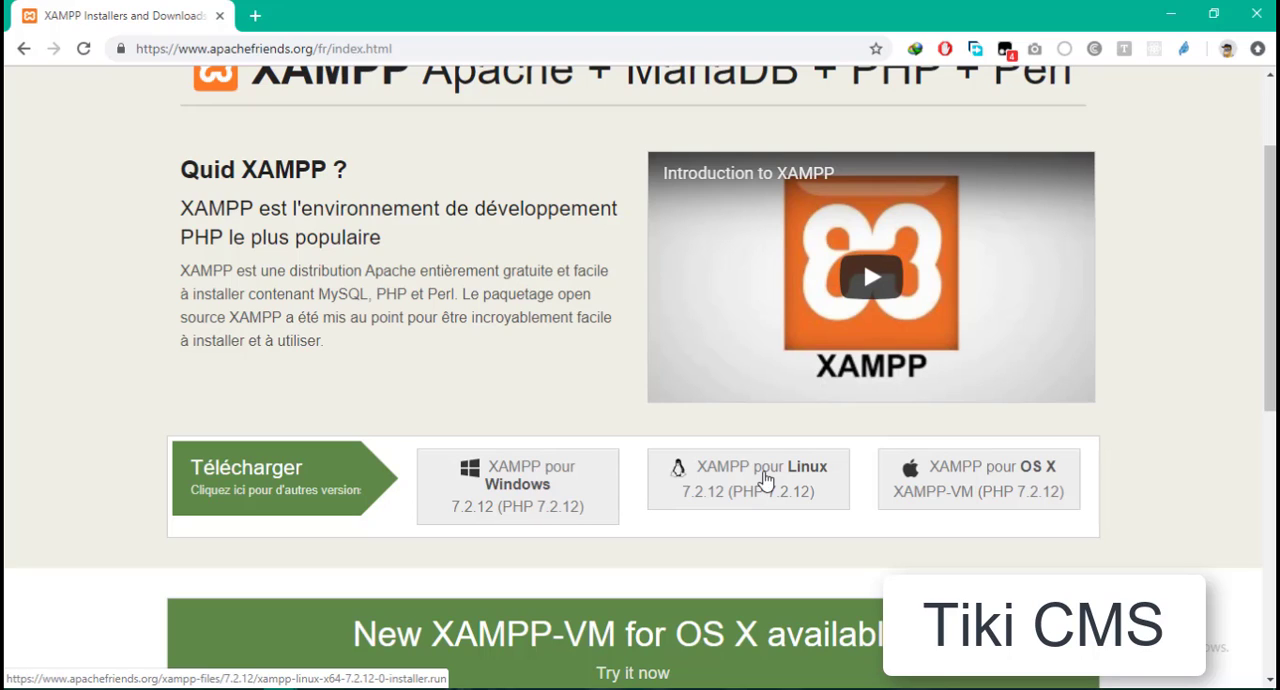
click(540, 485)
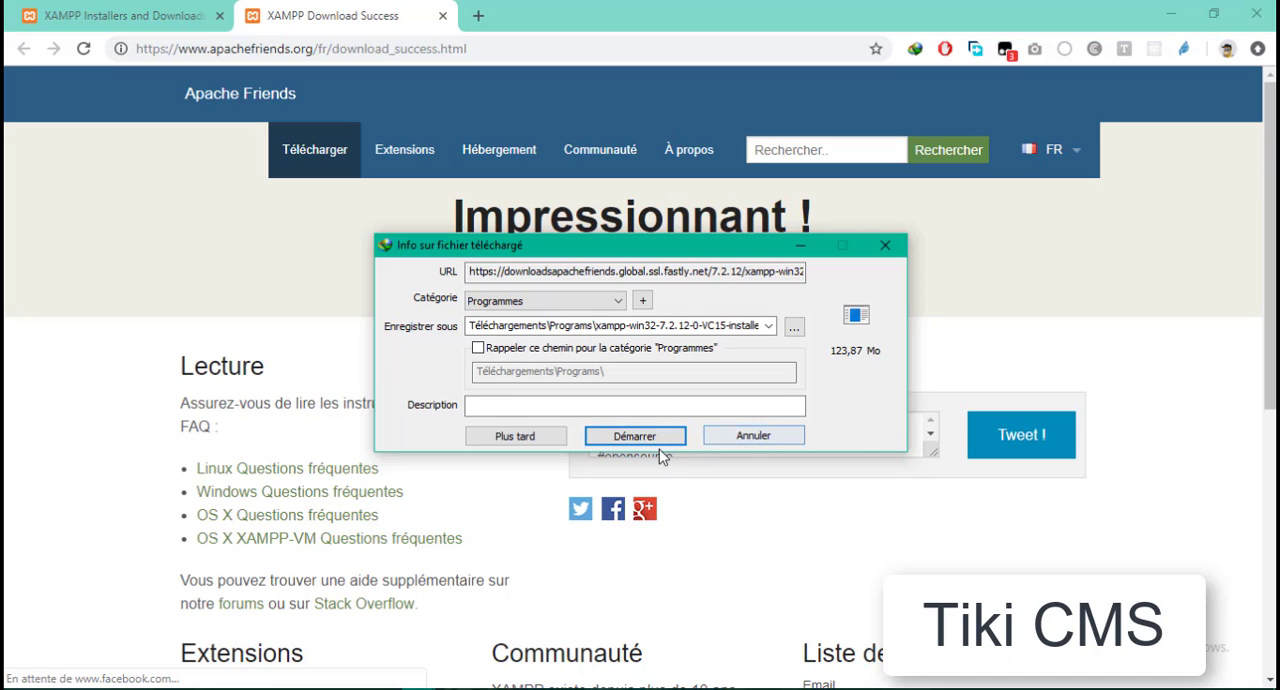
click(752, 436)
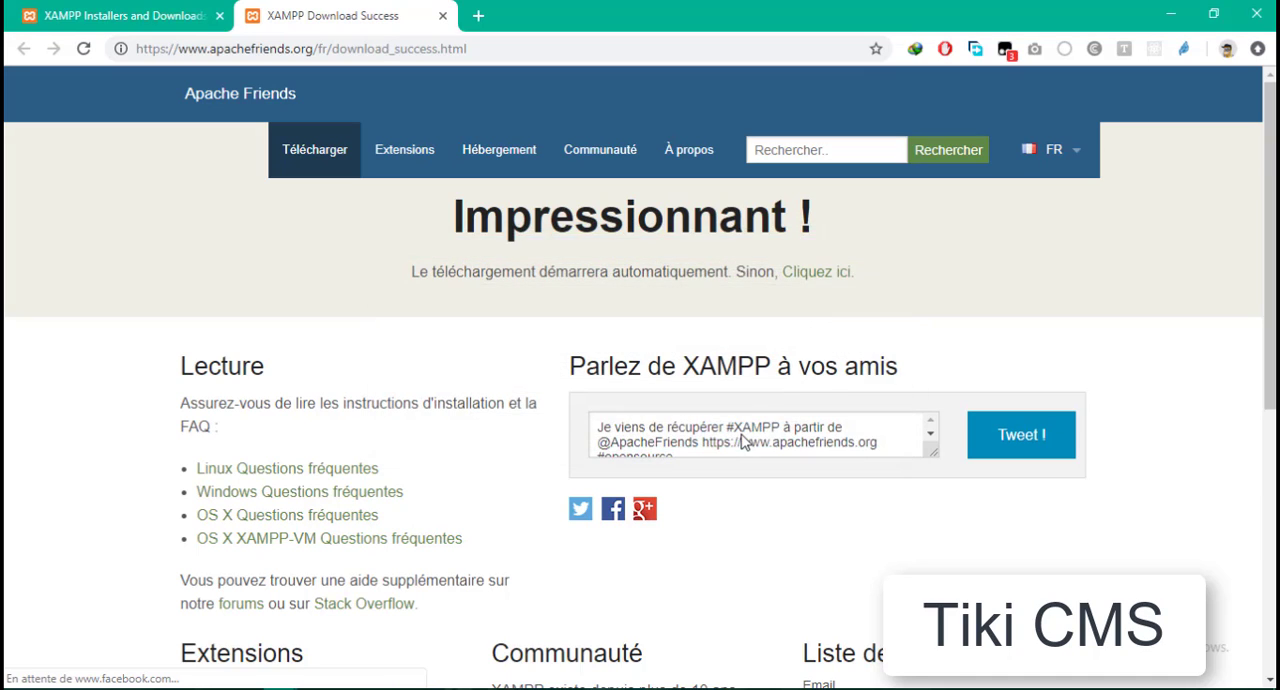
- Search the web for git in a new browser tab and open the official git-scm.com site
click(478, 16)
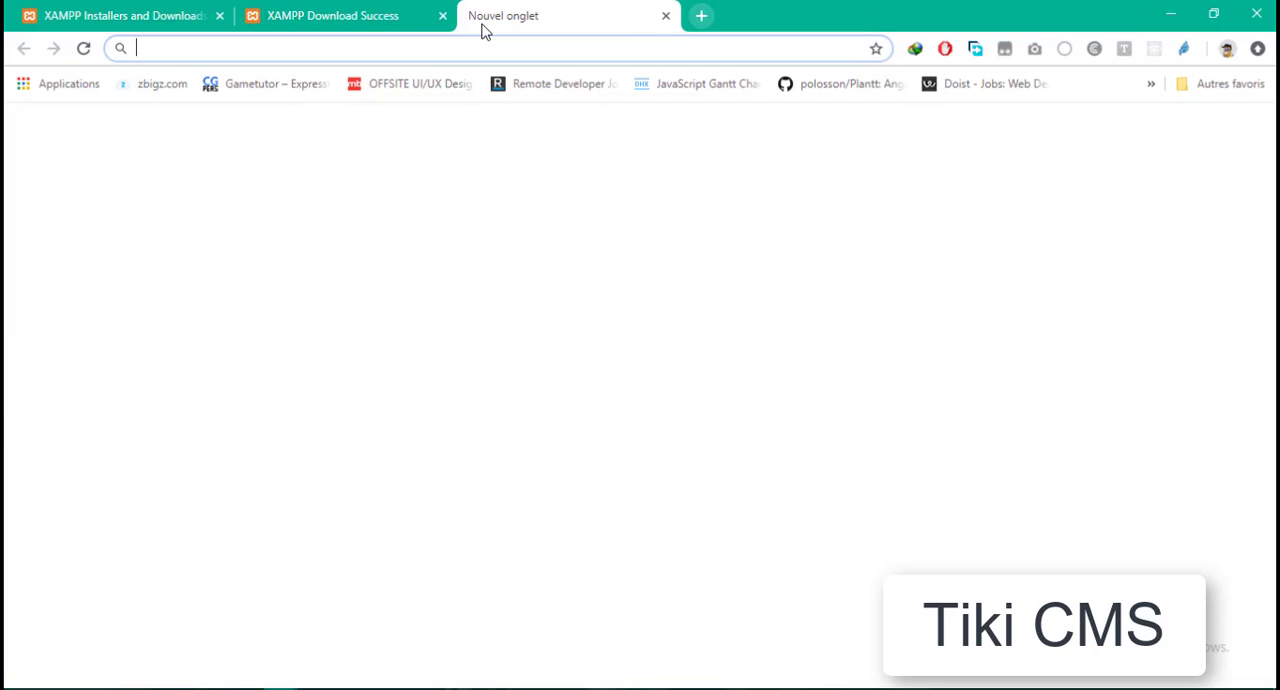
text(fit)
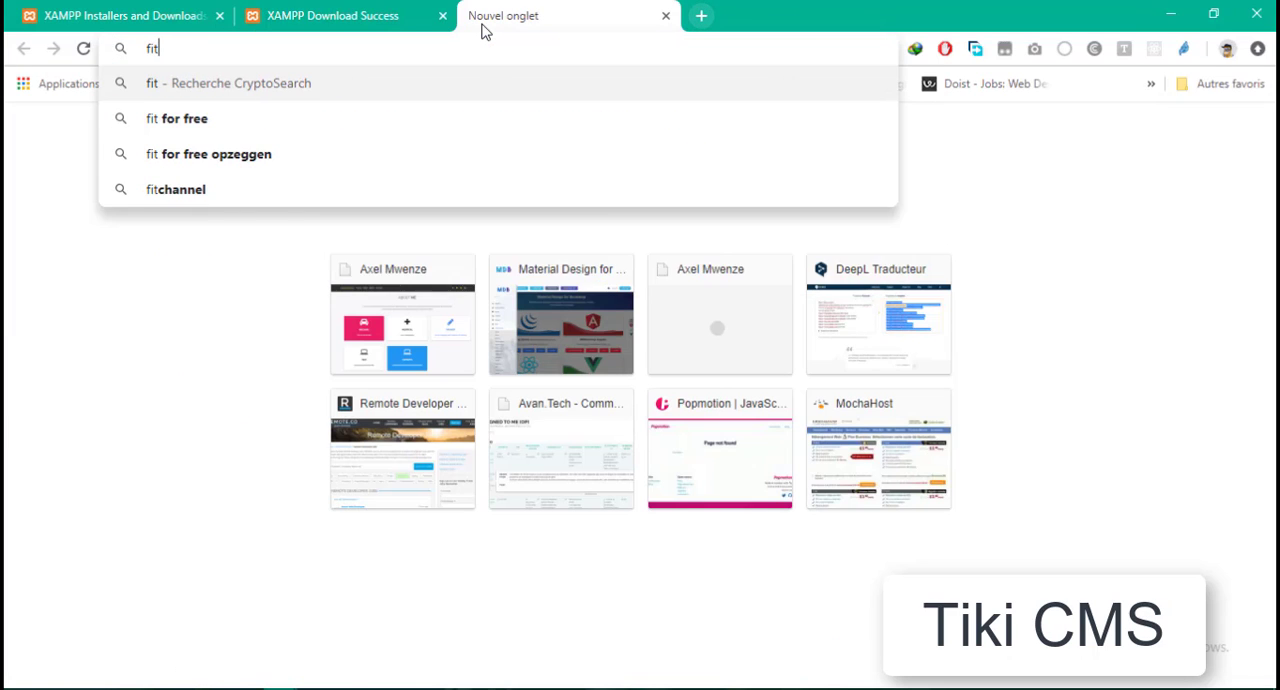
key(BackSpace)
key(BackSpace)
key(BackSpace)
text(git)
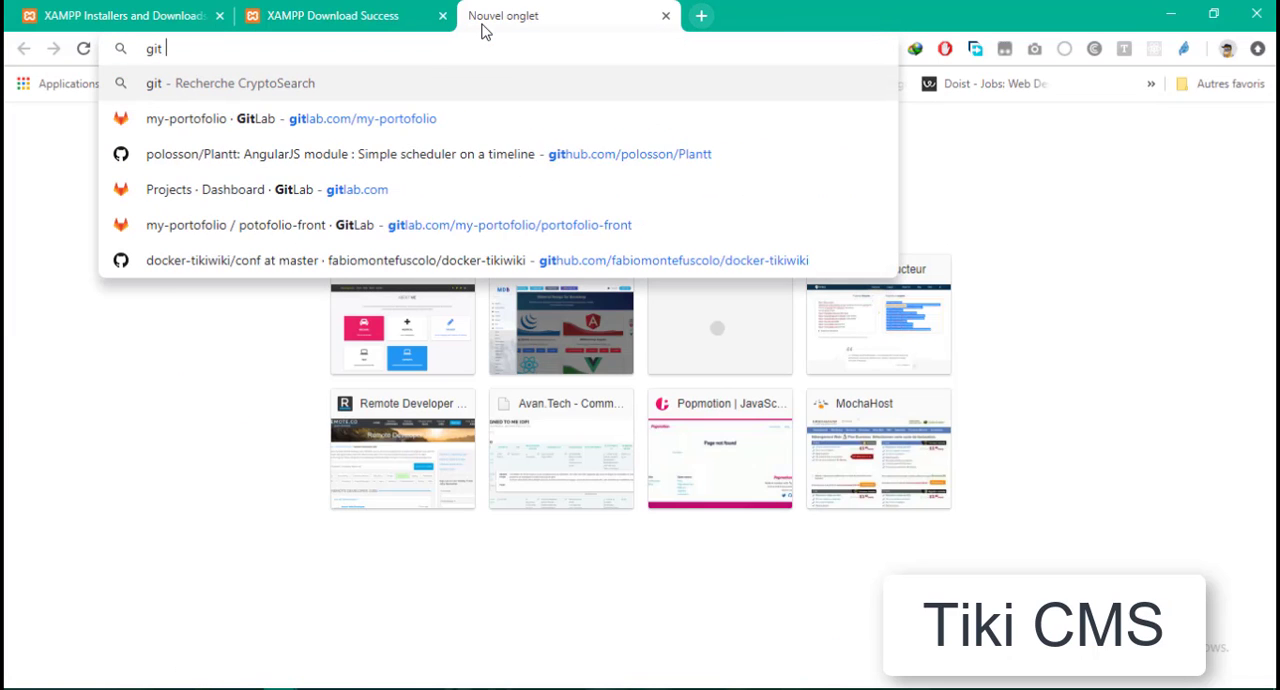
key(Return)
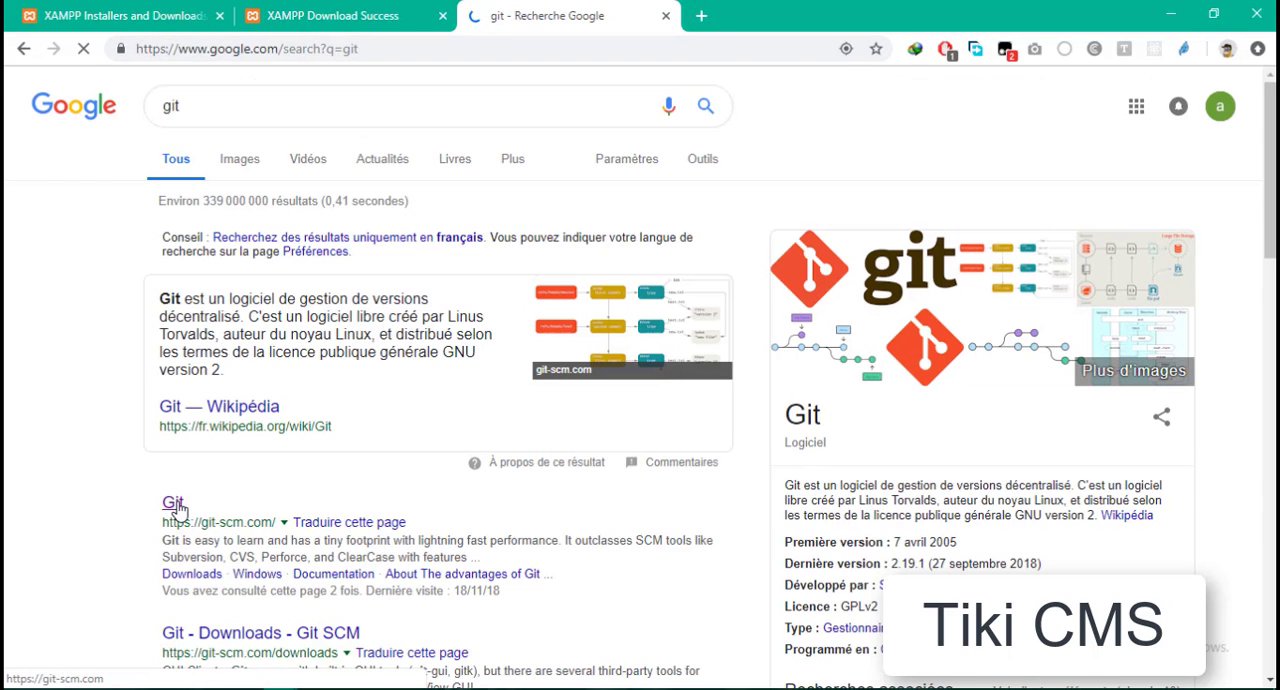
click(176, 505)
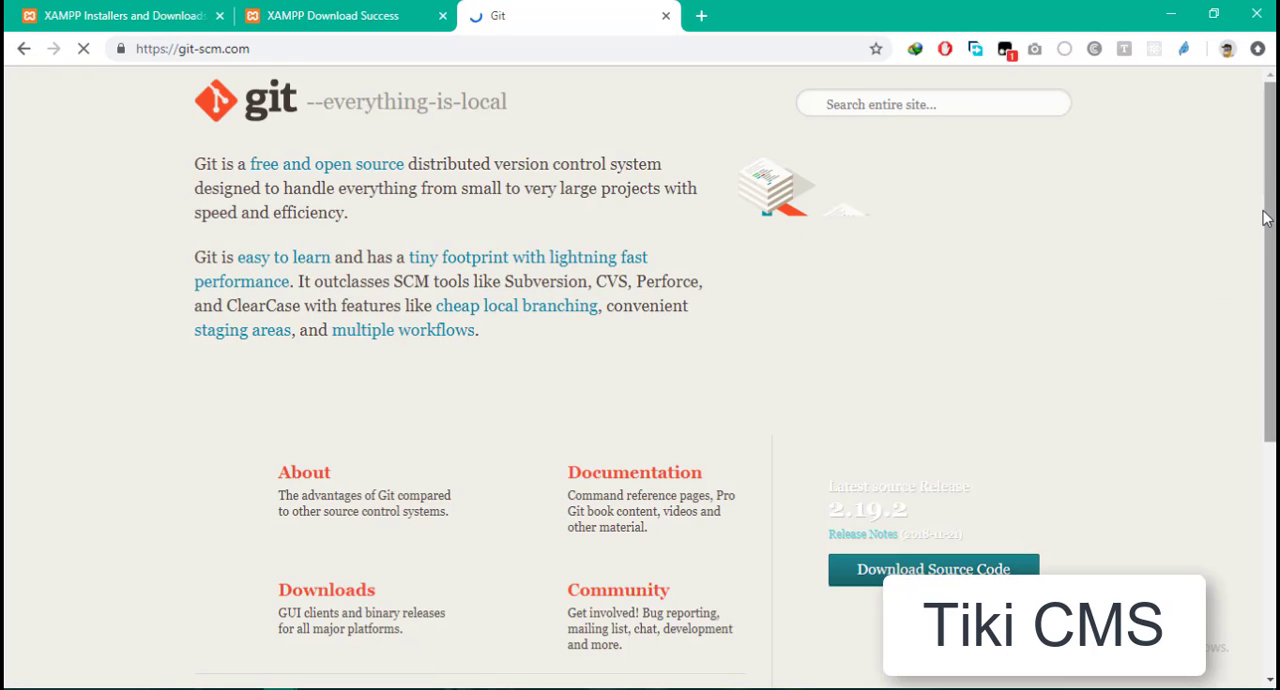
- Request the Git 2.19.2 download for Windows, cancel the file download and close the Git page
drag(1270, 175, 1268, 278)
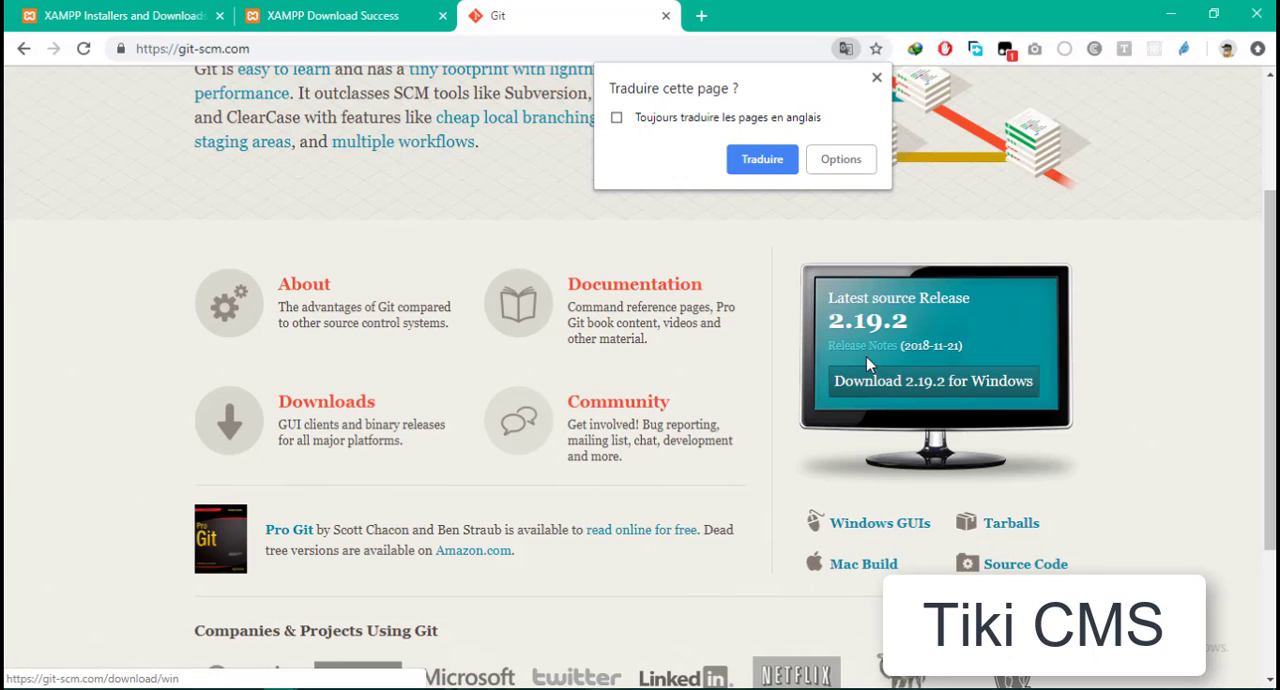
click(937, 389)
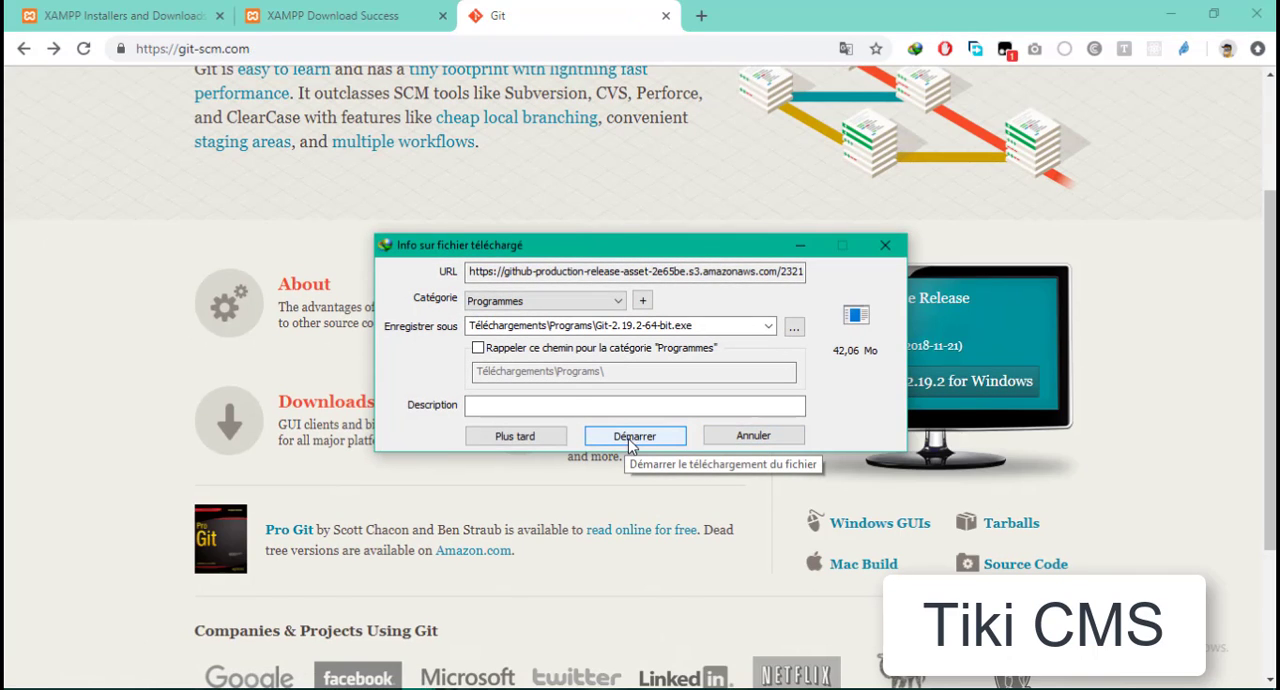
click(745, 440)
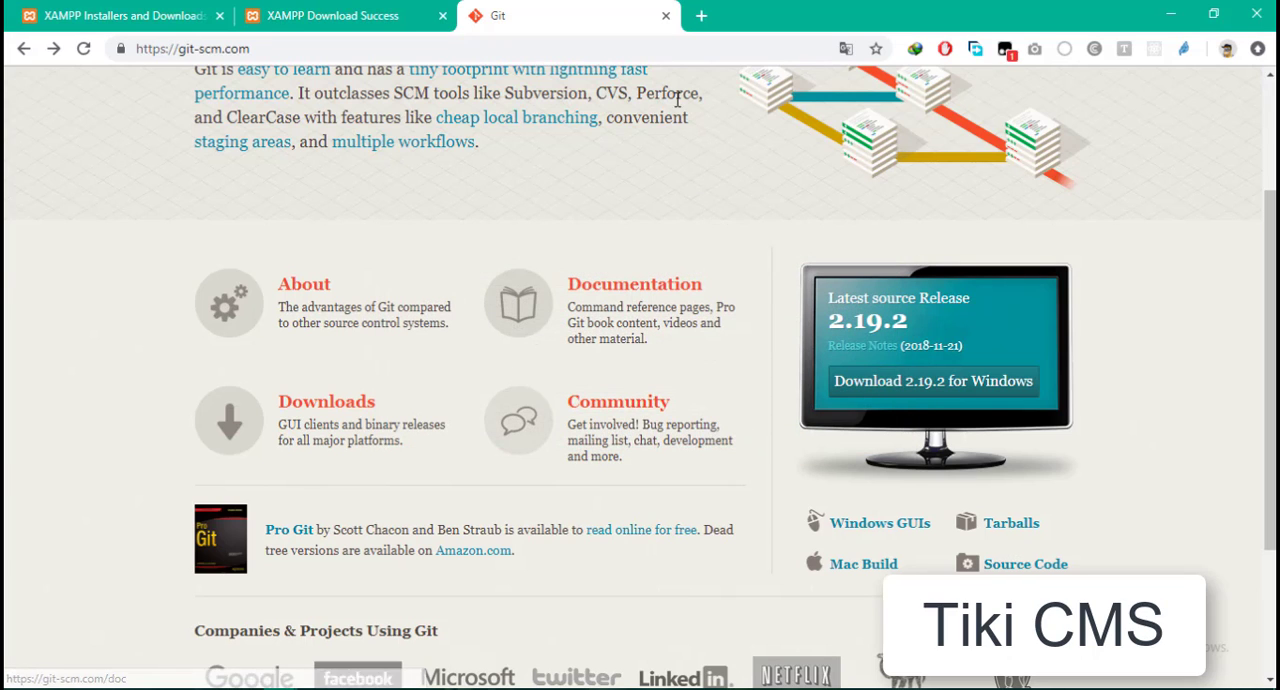
click(664, 18)
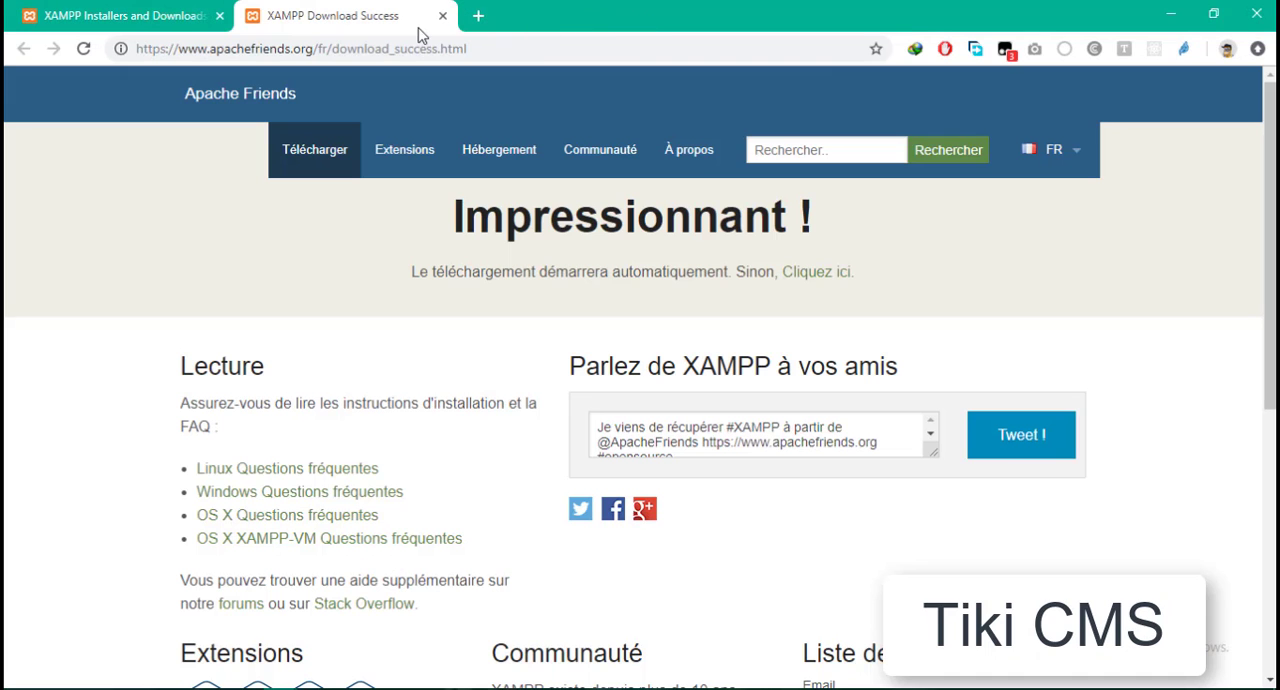
- Open a blank browser tab and launch the XAMPP Control Panel
click(477, 17)
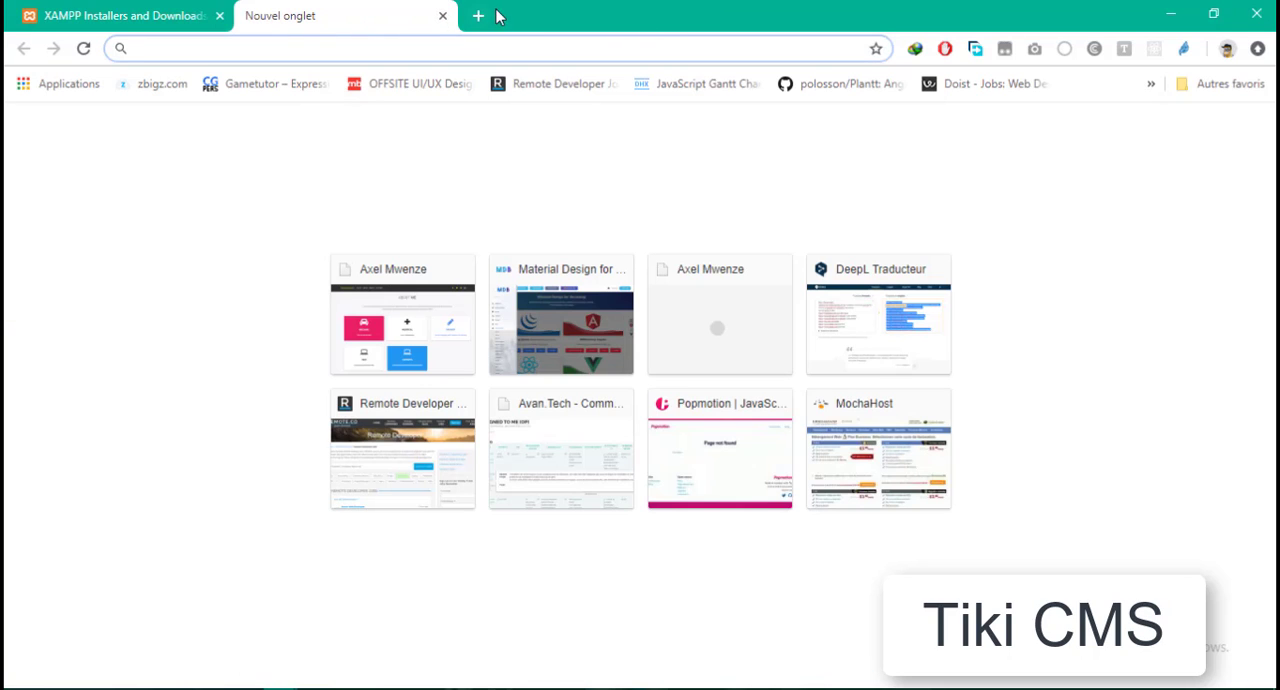
key(super)
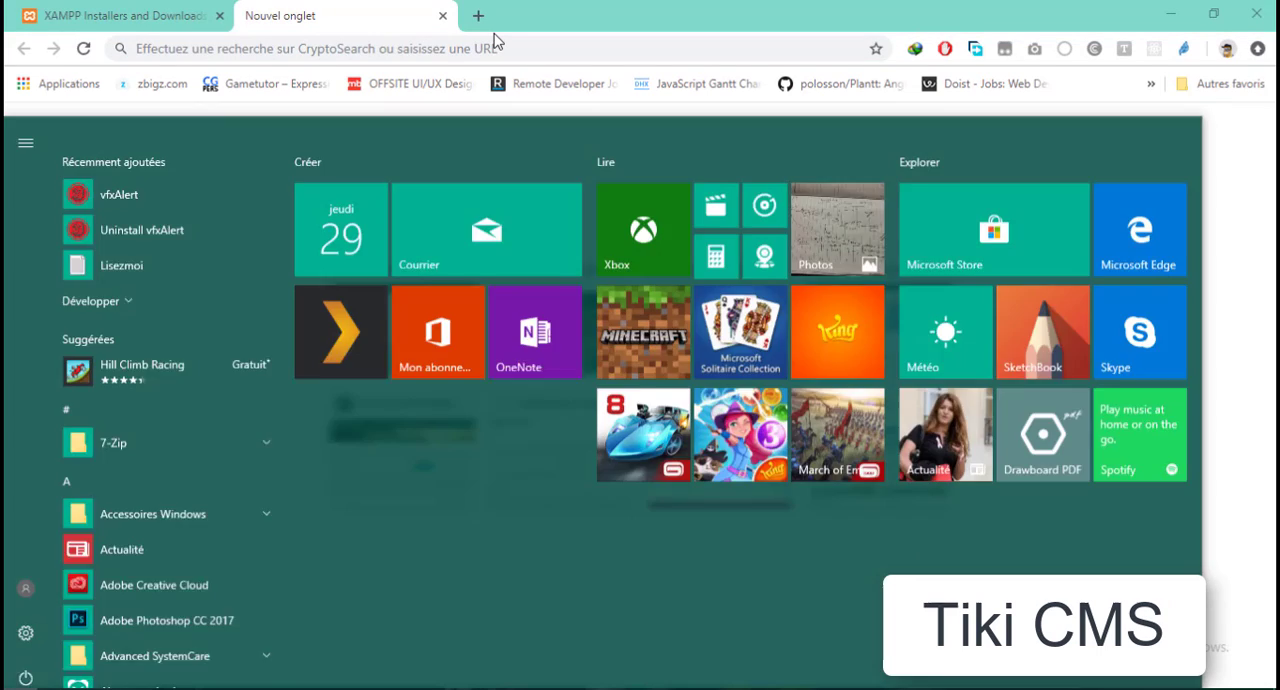
text(xam)
key(Return)
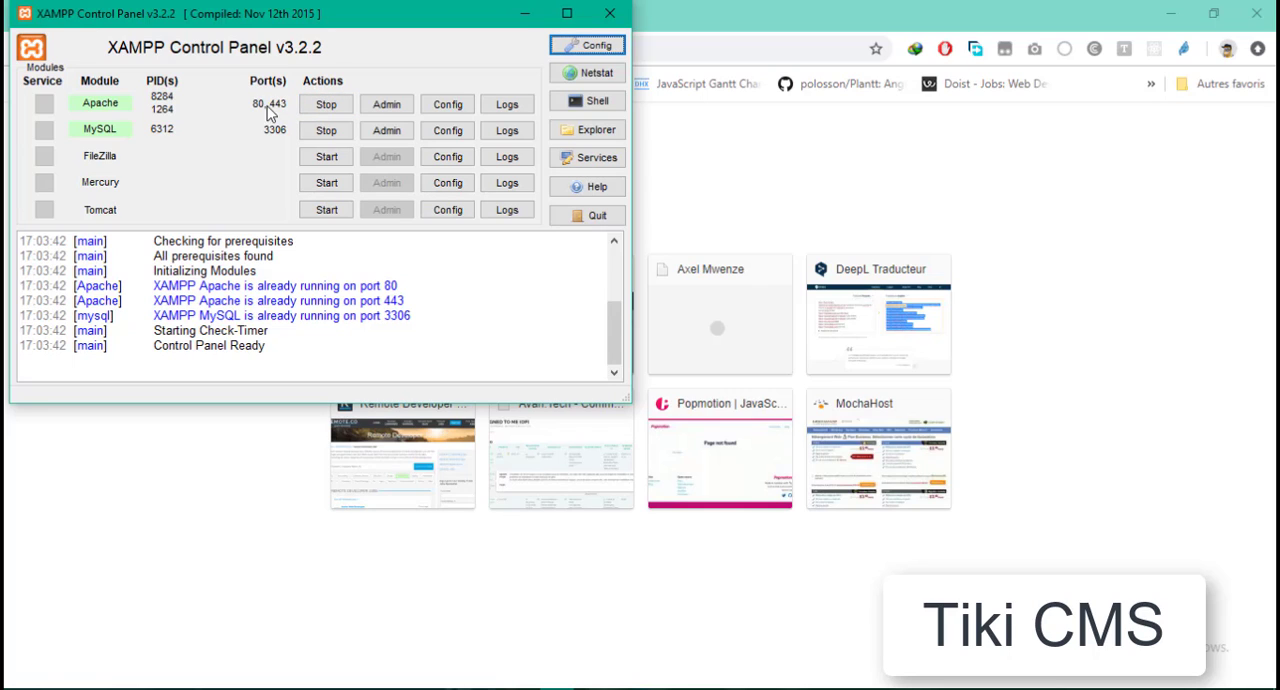
- Stop the Apache and MySQL modules in XAMPP and start both again
click(328, 106)
click(334, 131)
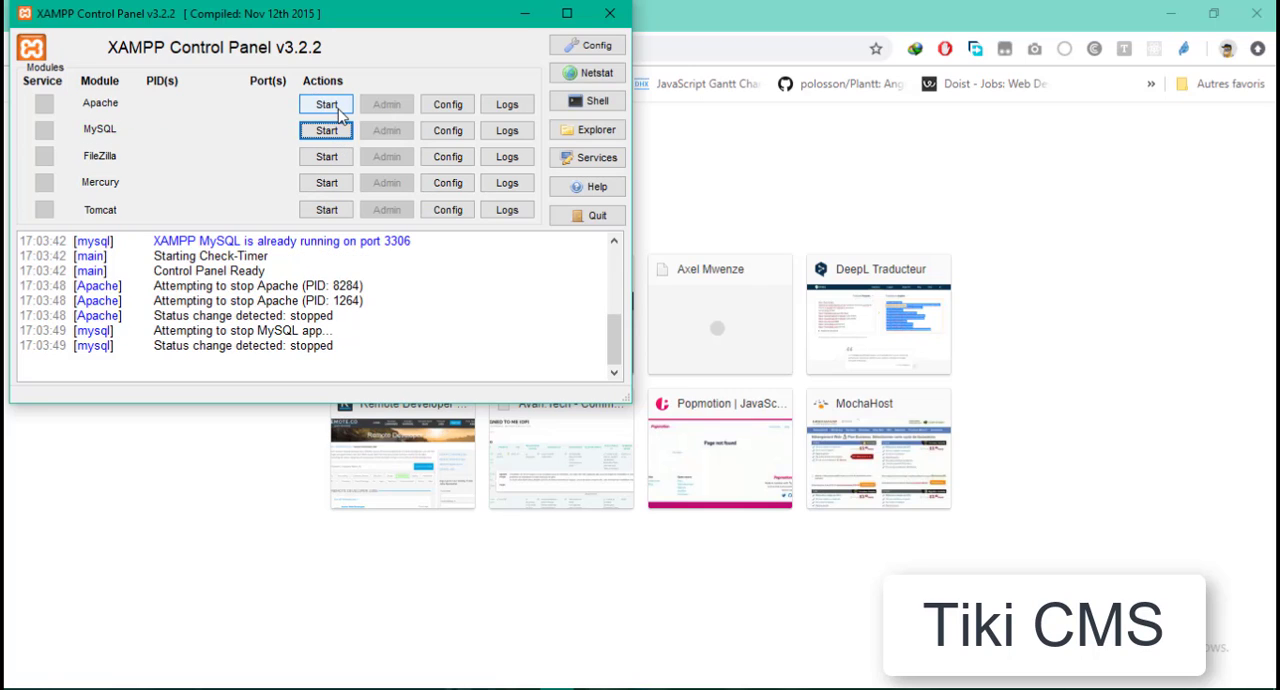
click(338, 108)
click(335, 130)
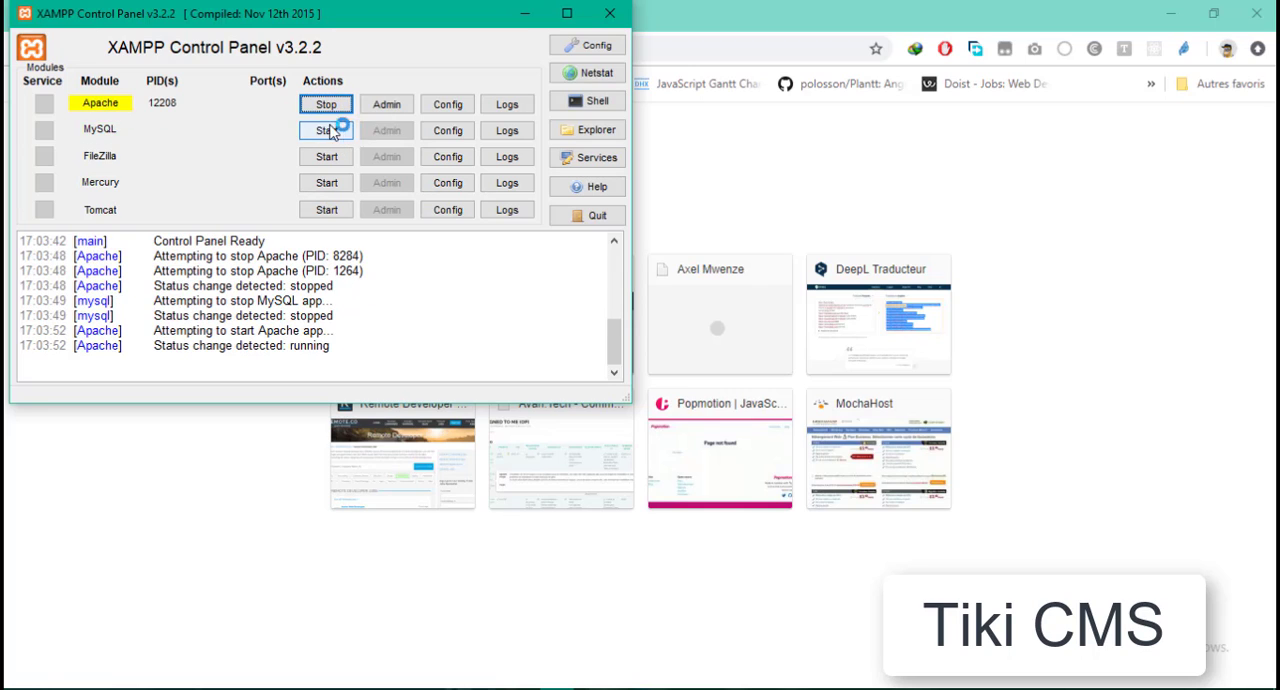
click(110, 104)
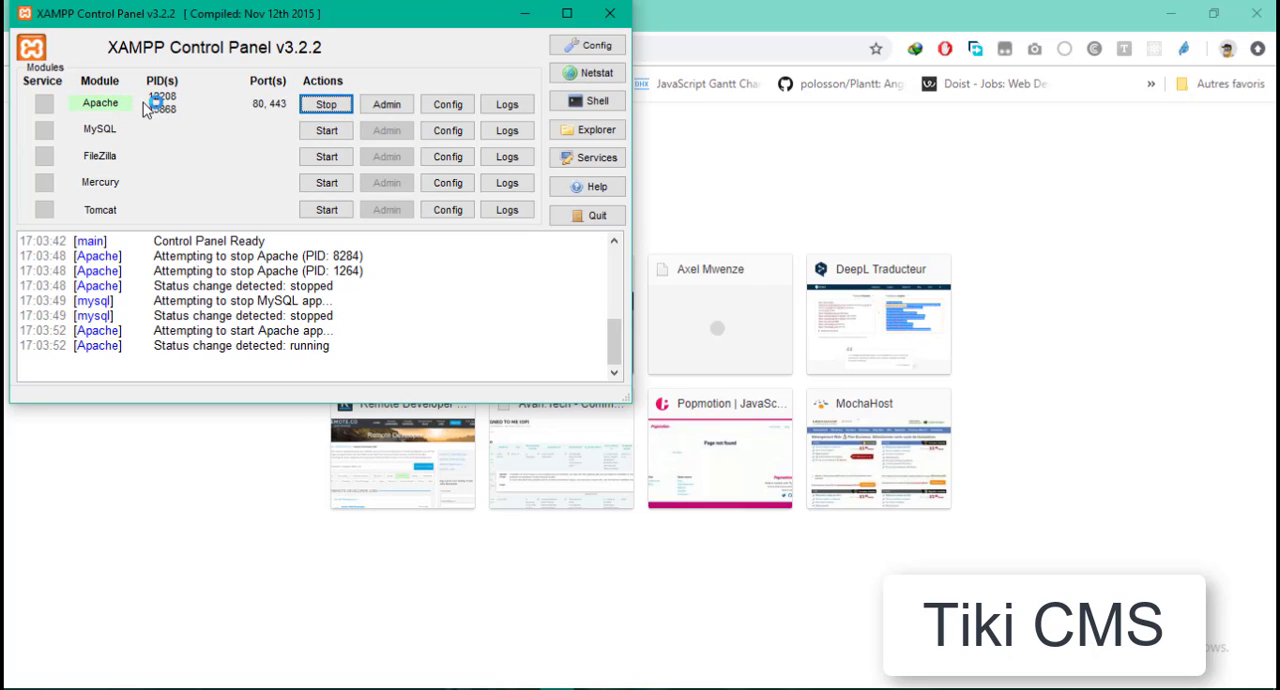
click(340, 138)
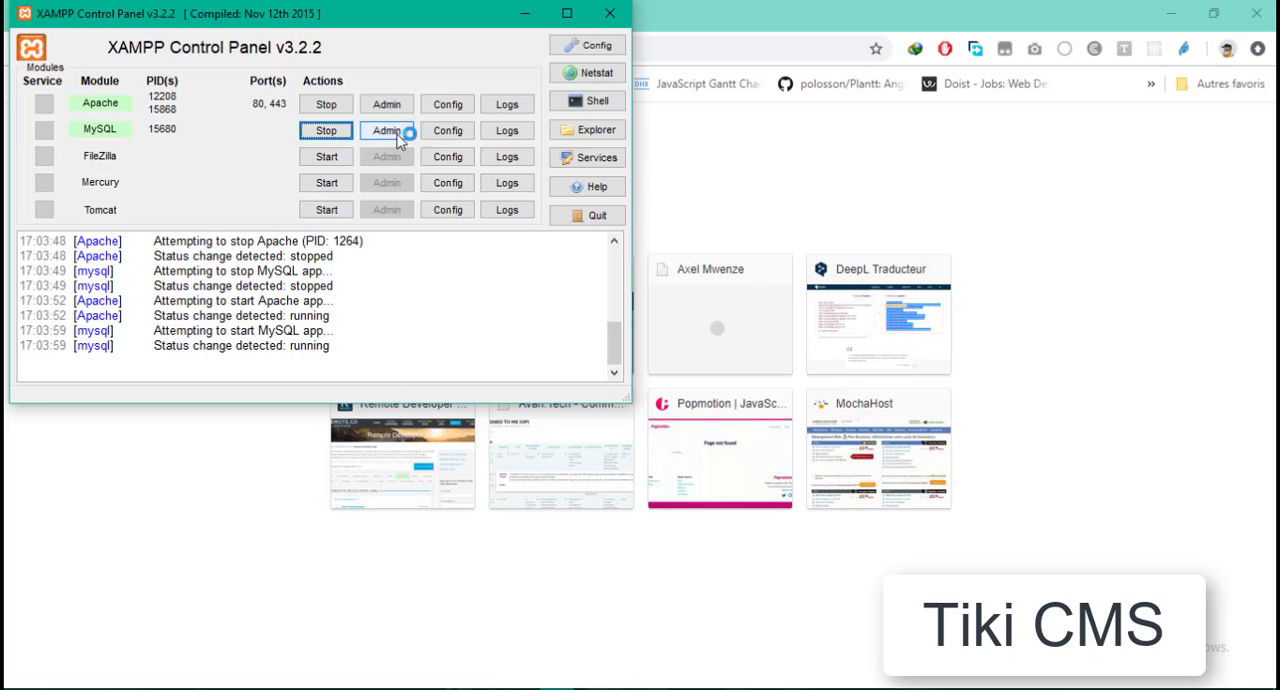
- Switch back to the browser, load localhost in the blank tab and dismiss the page translation offer
click(715, 12)
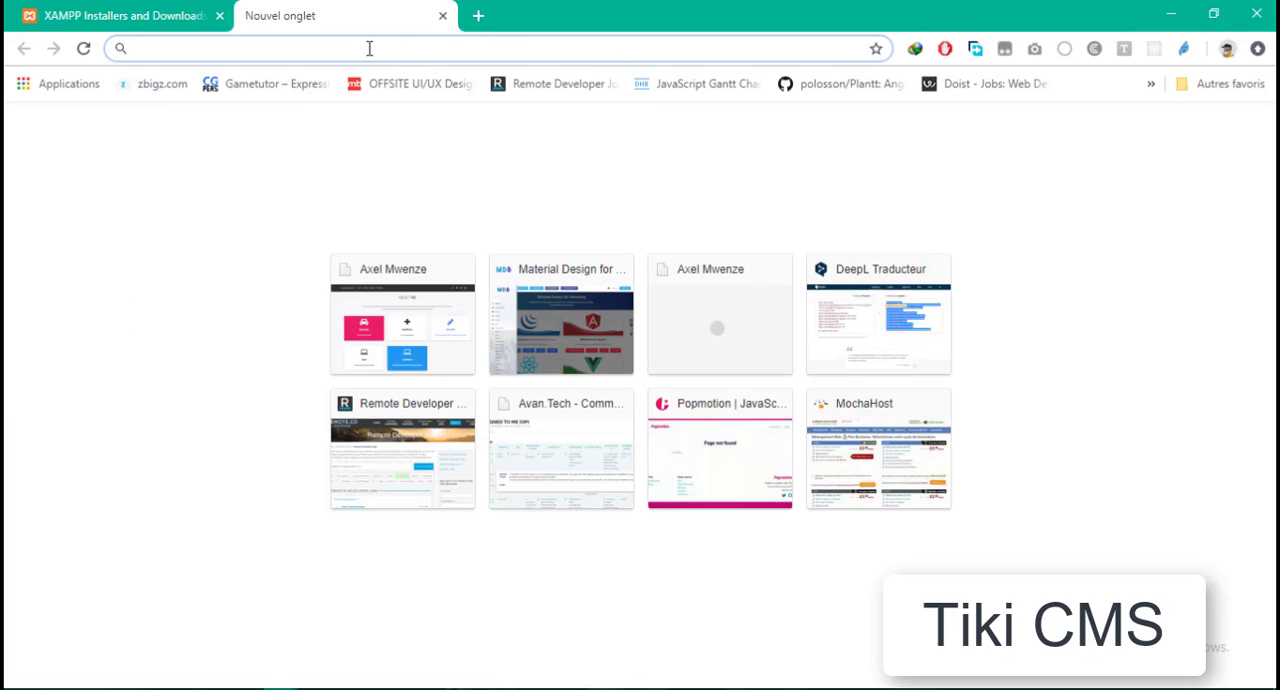
text(loc)
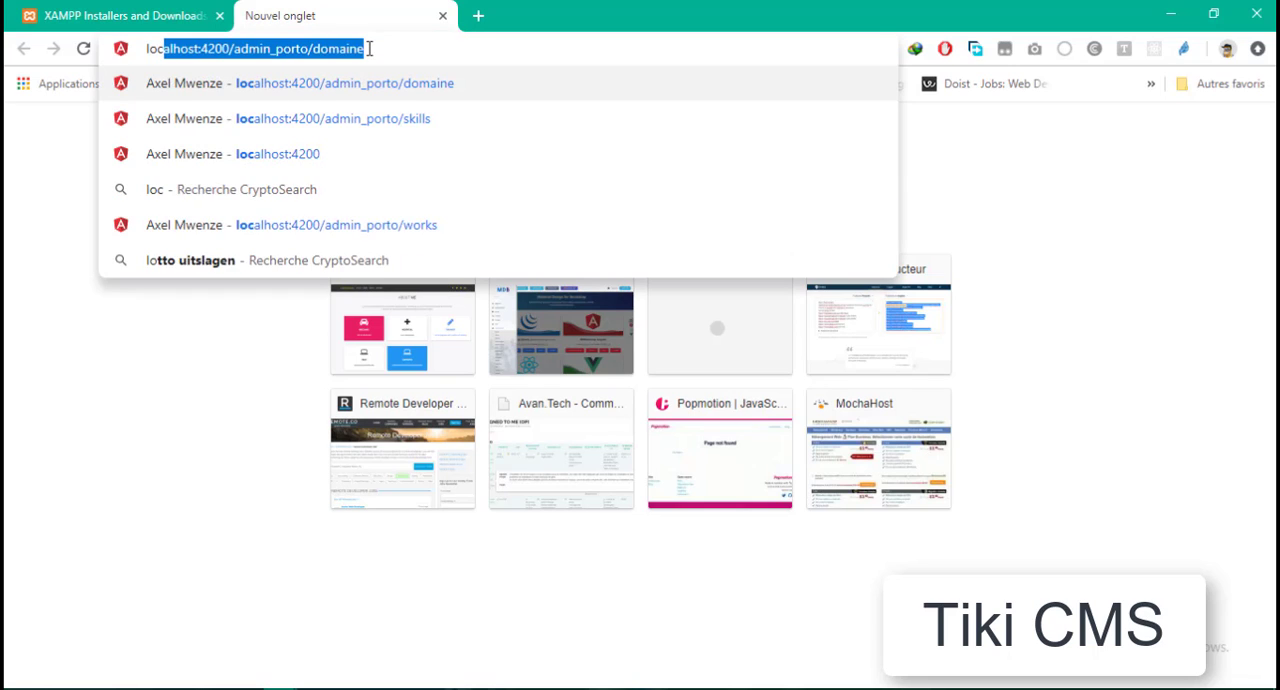
text(alhost)
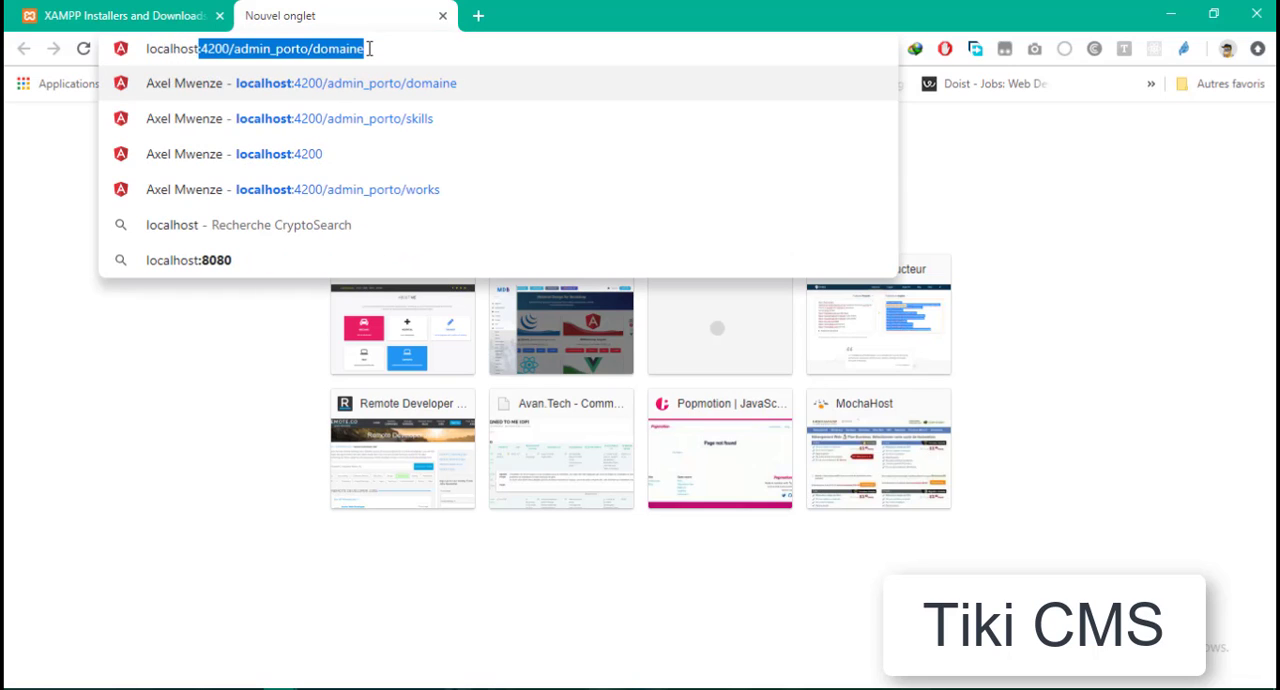
key(Delete)
key(Return)
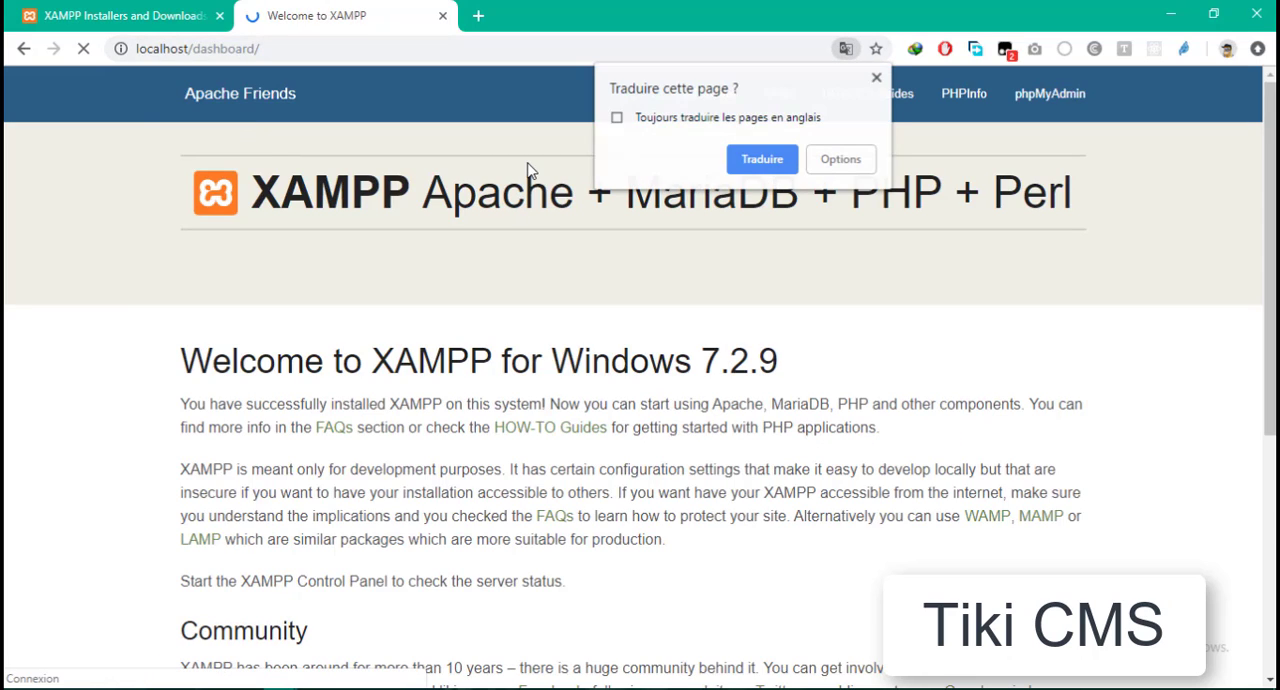
click(876, 78)
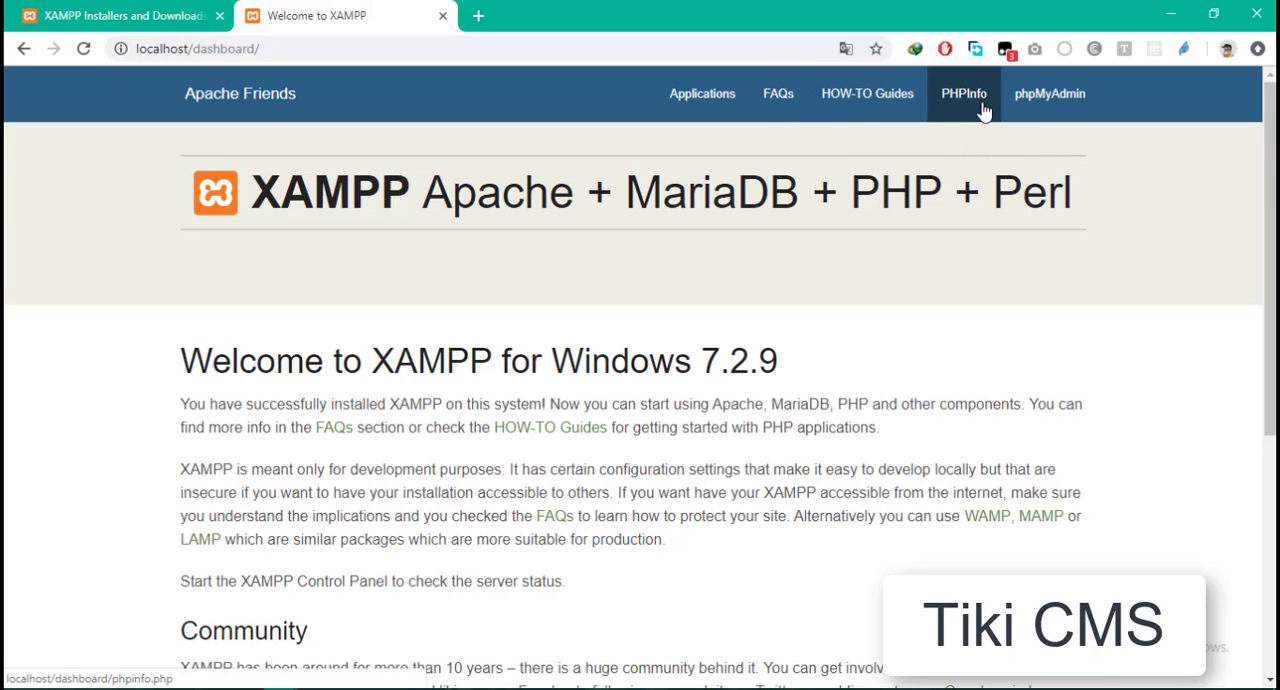
- Check the running modules in the XAMPP Control Panel and open phpMyAdmin from the localhost dashboard
mouse_move(1270, 181)
mouse_down()
mouse_move(1270, 416)
mouse_move(1270, 176)
mouse_up()
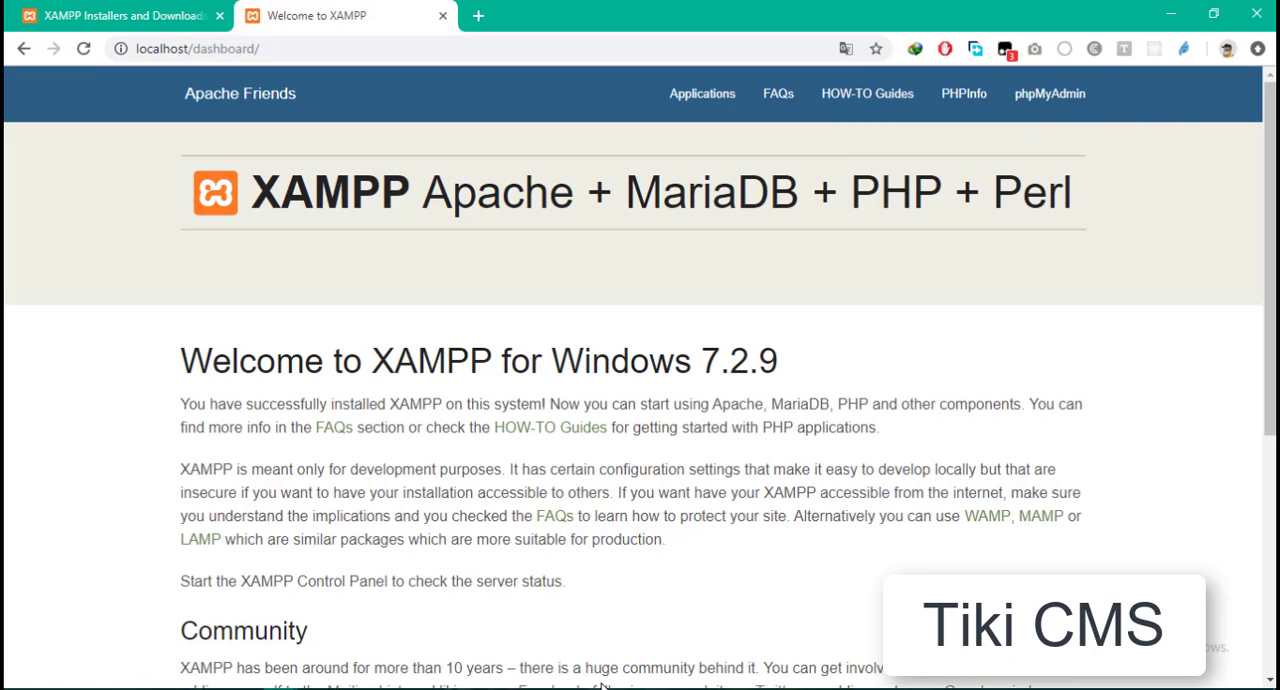
click(559, 688)
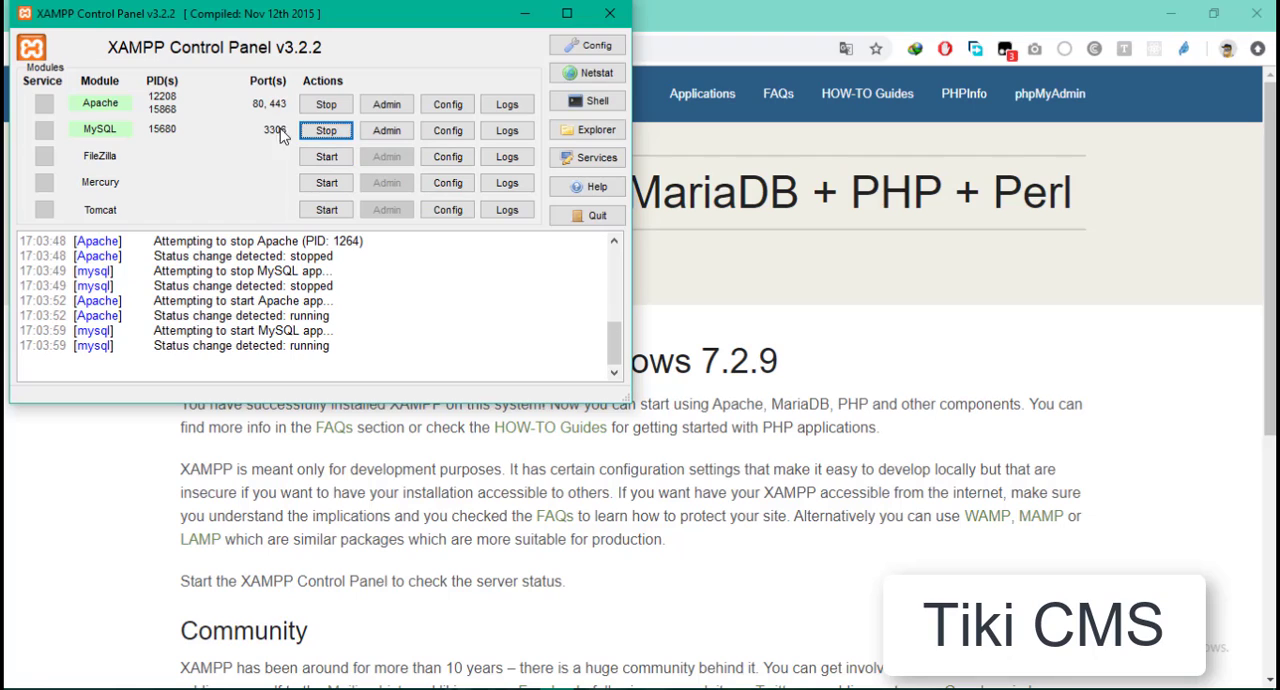
click(1050, 95)
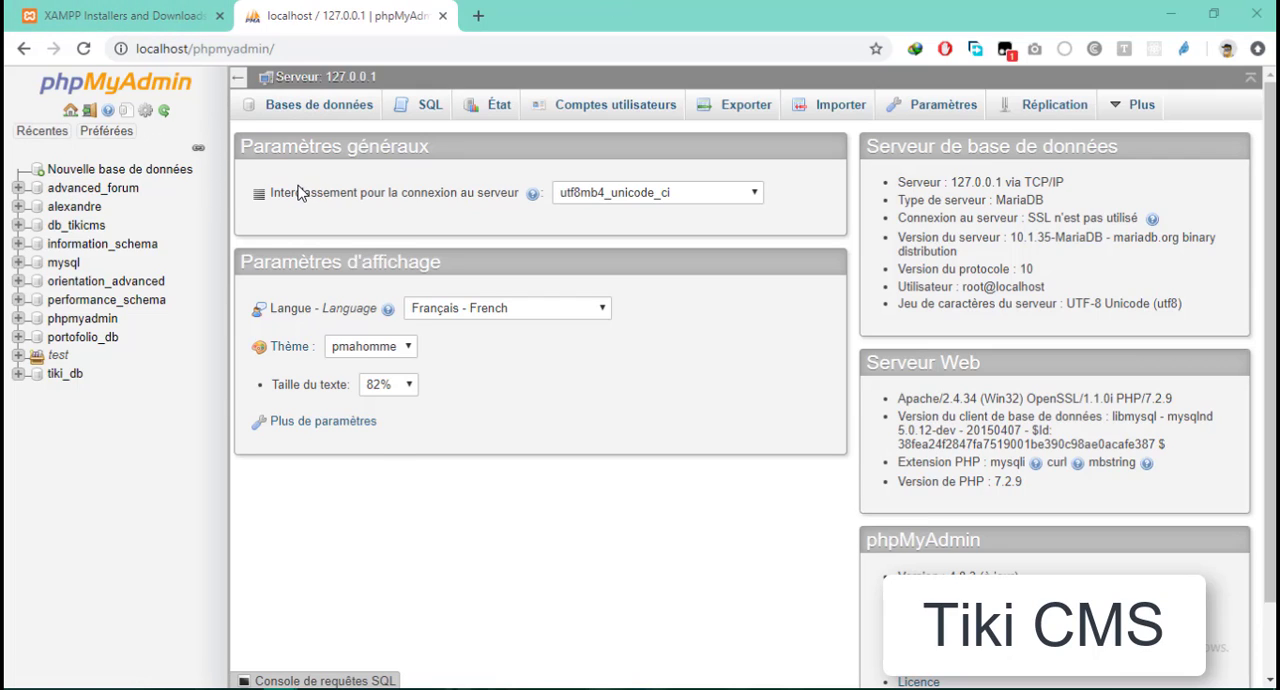
- Create a new database named database_tiki with the utf8_general_ci collation
click(154, 178)
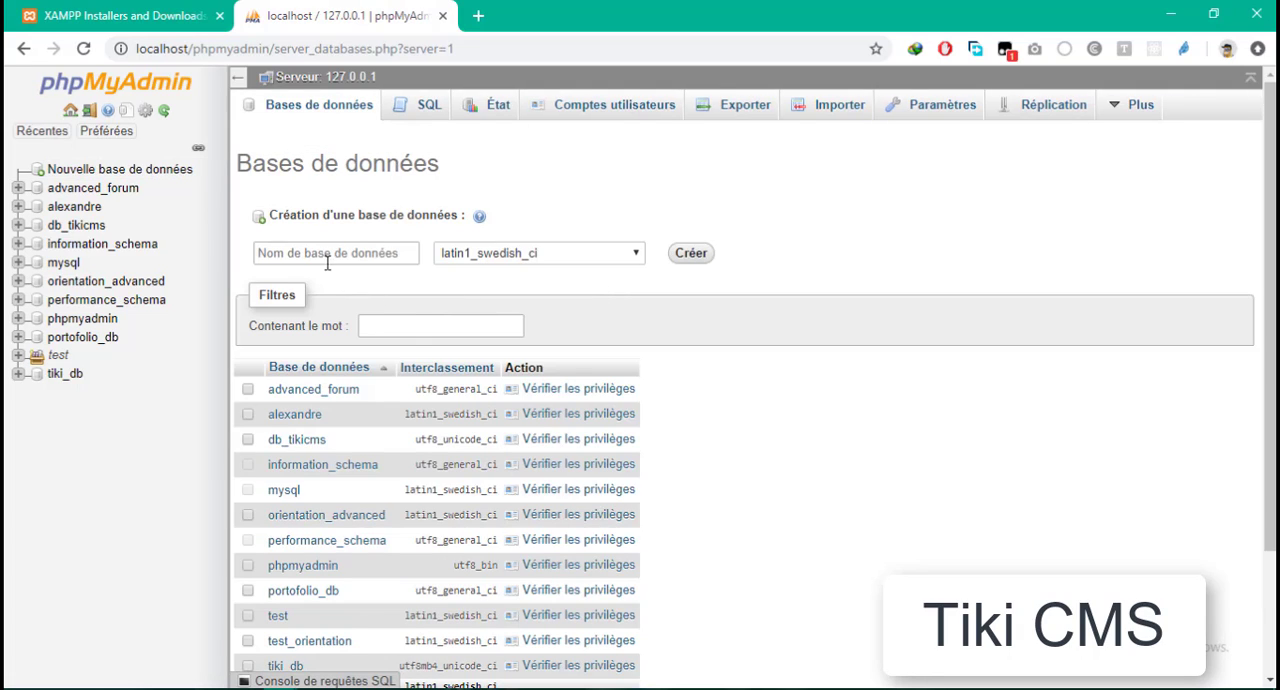
click(325, 257)
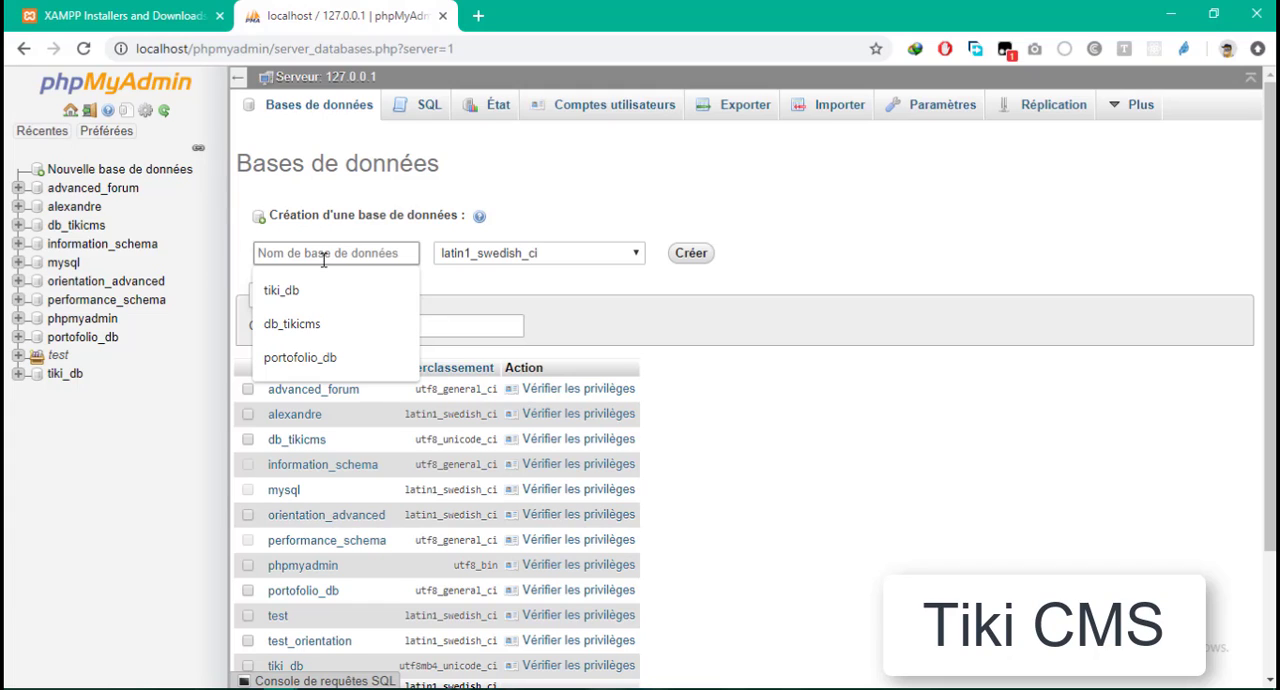
text(d)
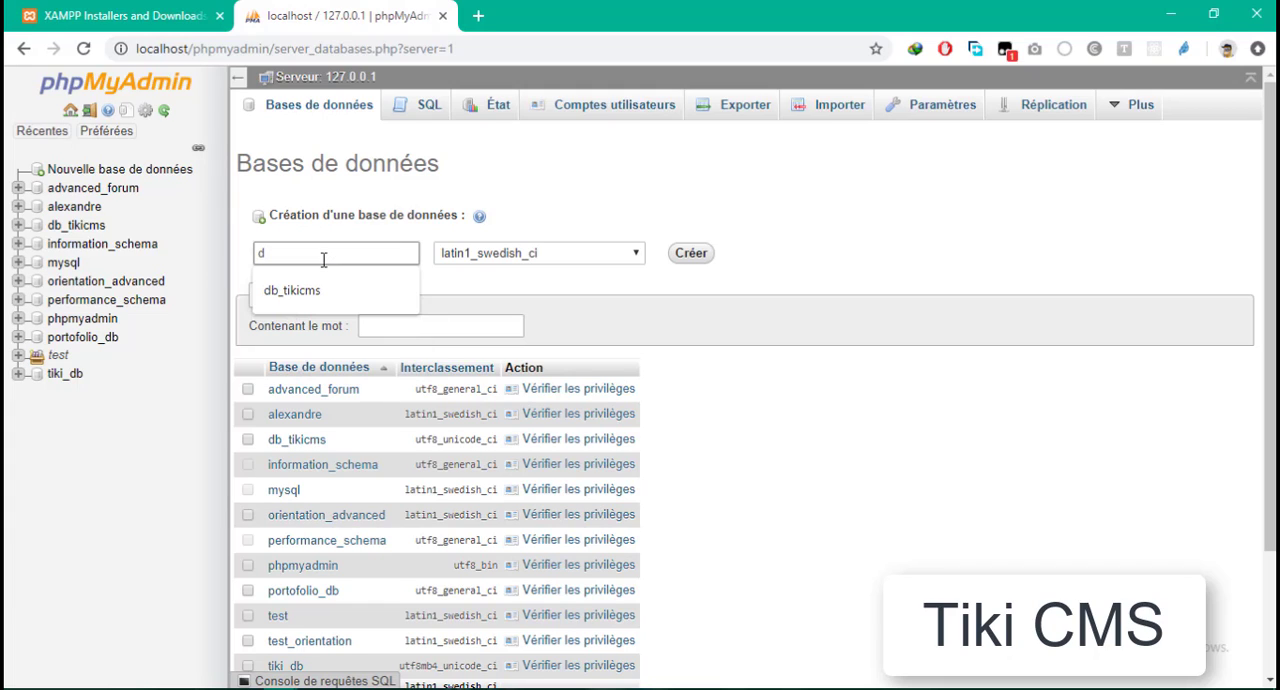
text(atabase_tiki)
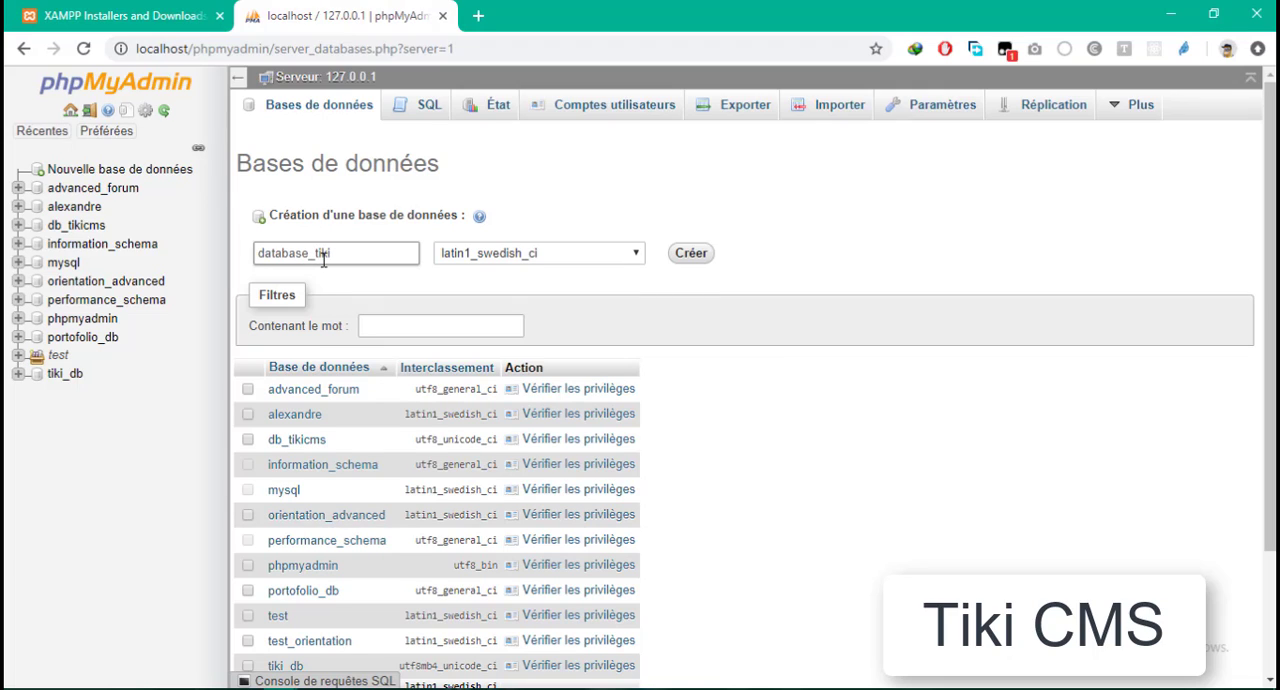
click(612, 260)
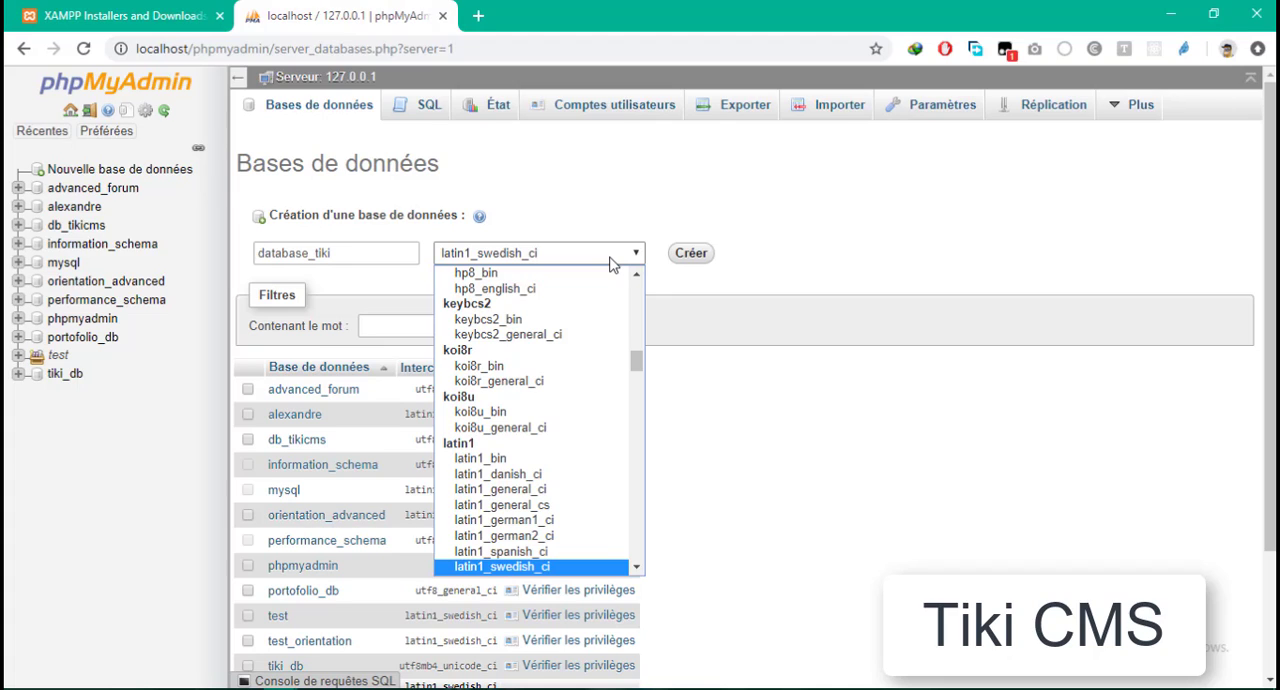
text(geostd8_bin)
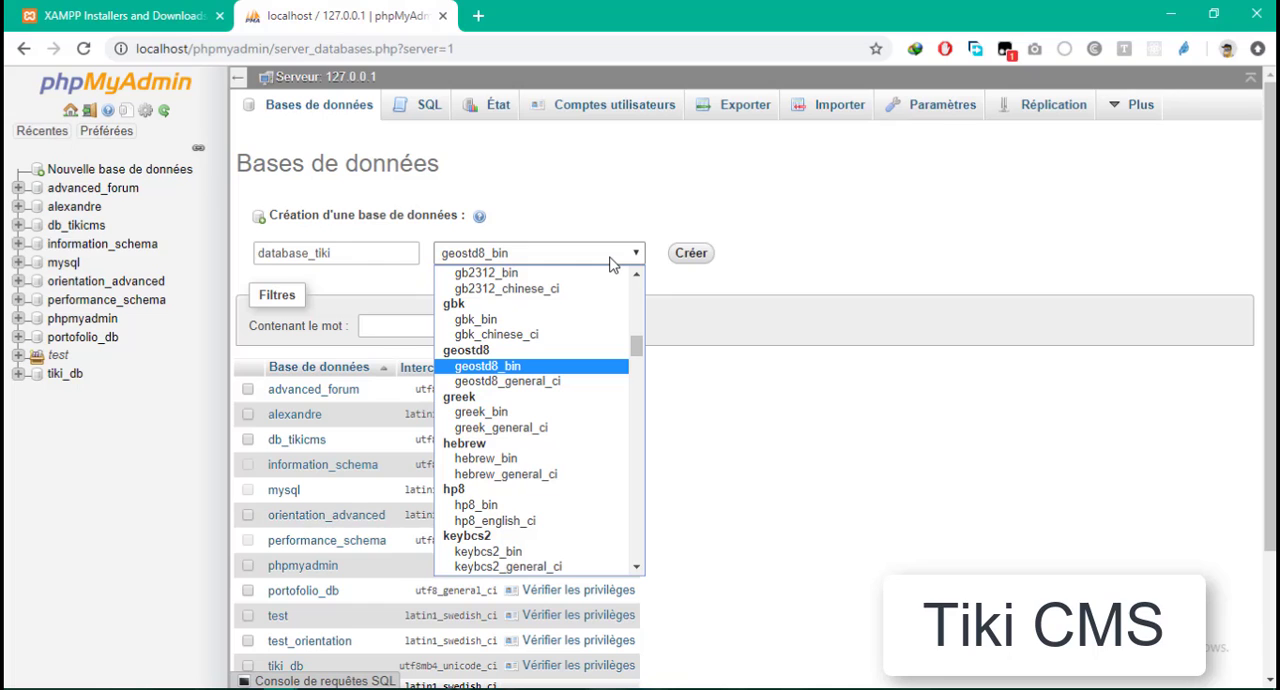
text(utf16)
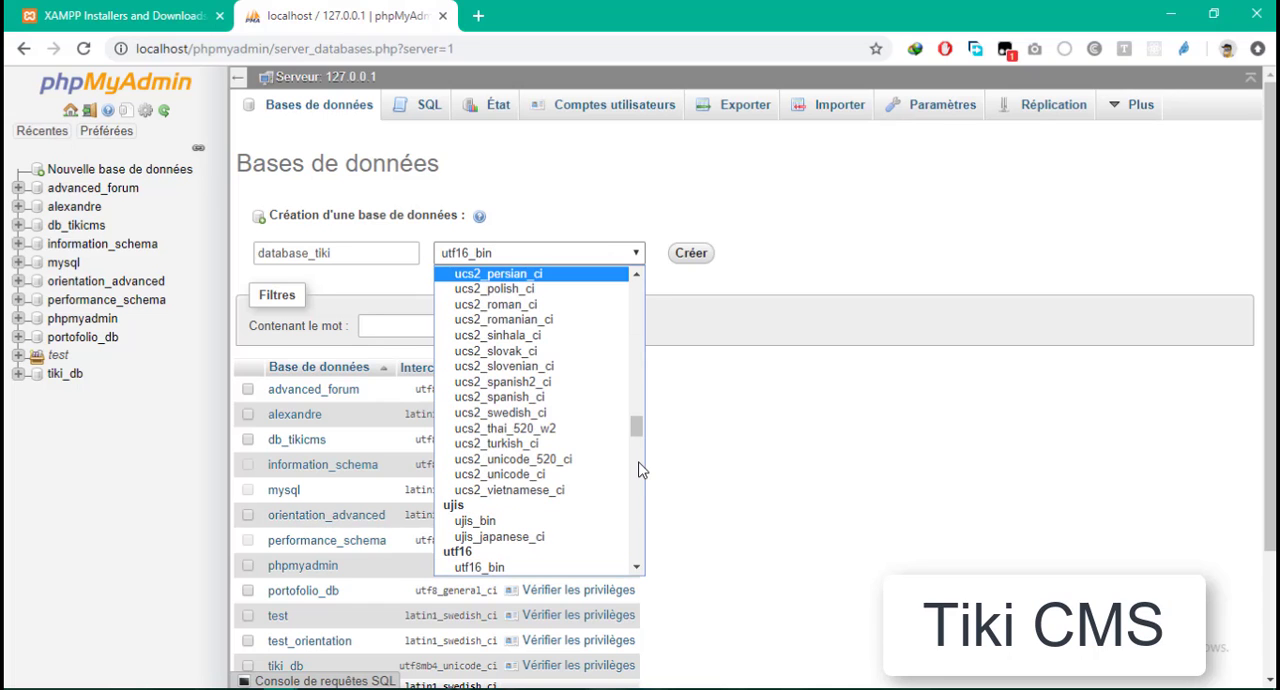
drag(637, 440, 639, 513)
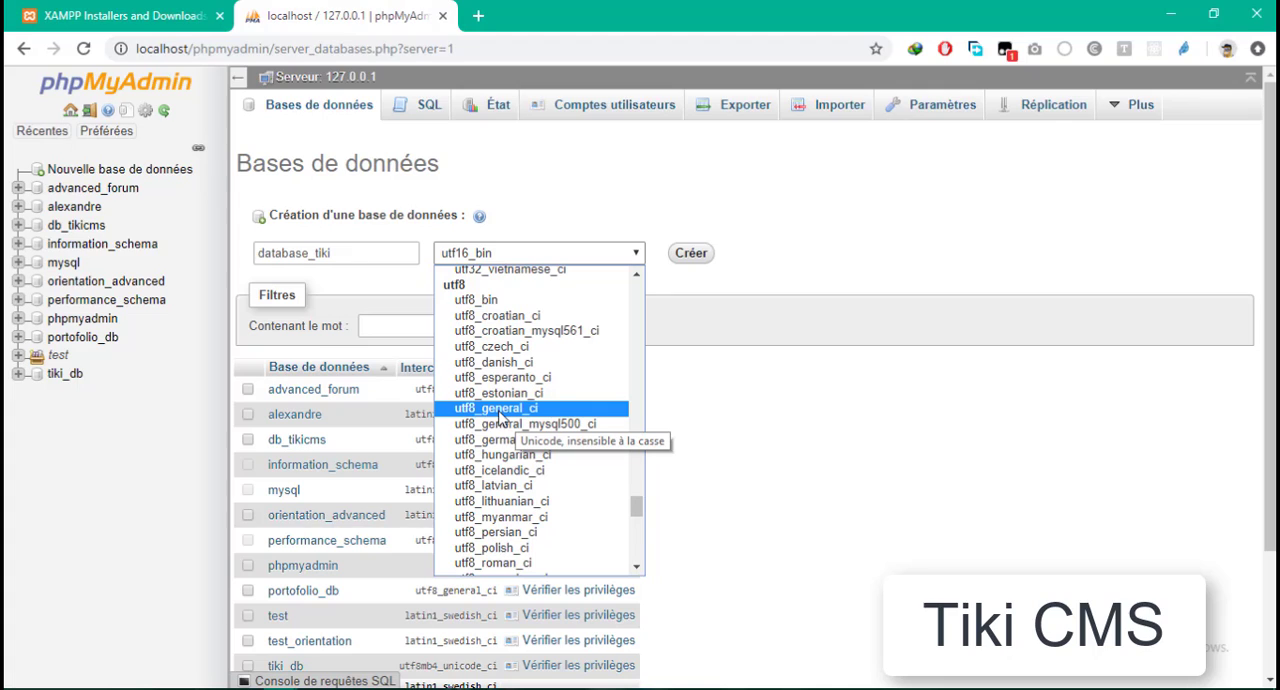
click(498, 409)
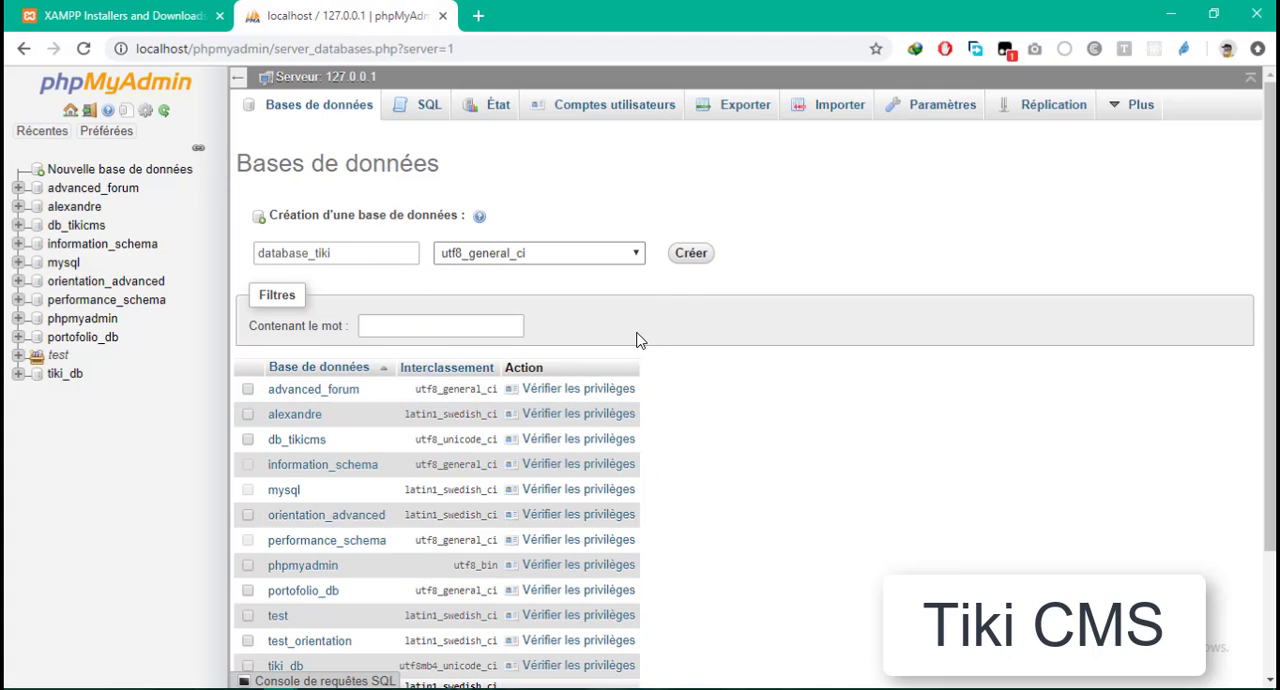
click(690, 256)
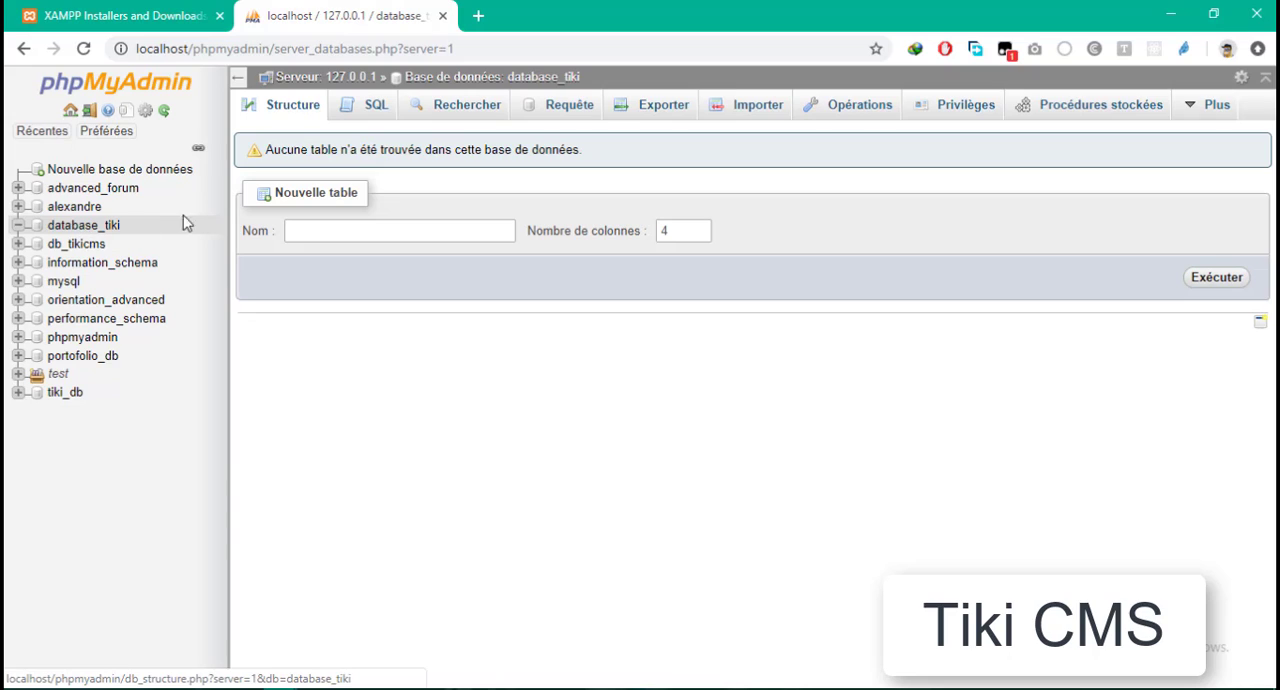
- Load tiki.org in a new browser tab, try to accept the site's cookies and dismiss the consent alert
click(479, 16)
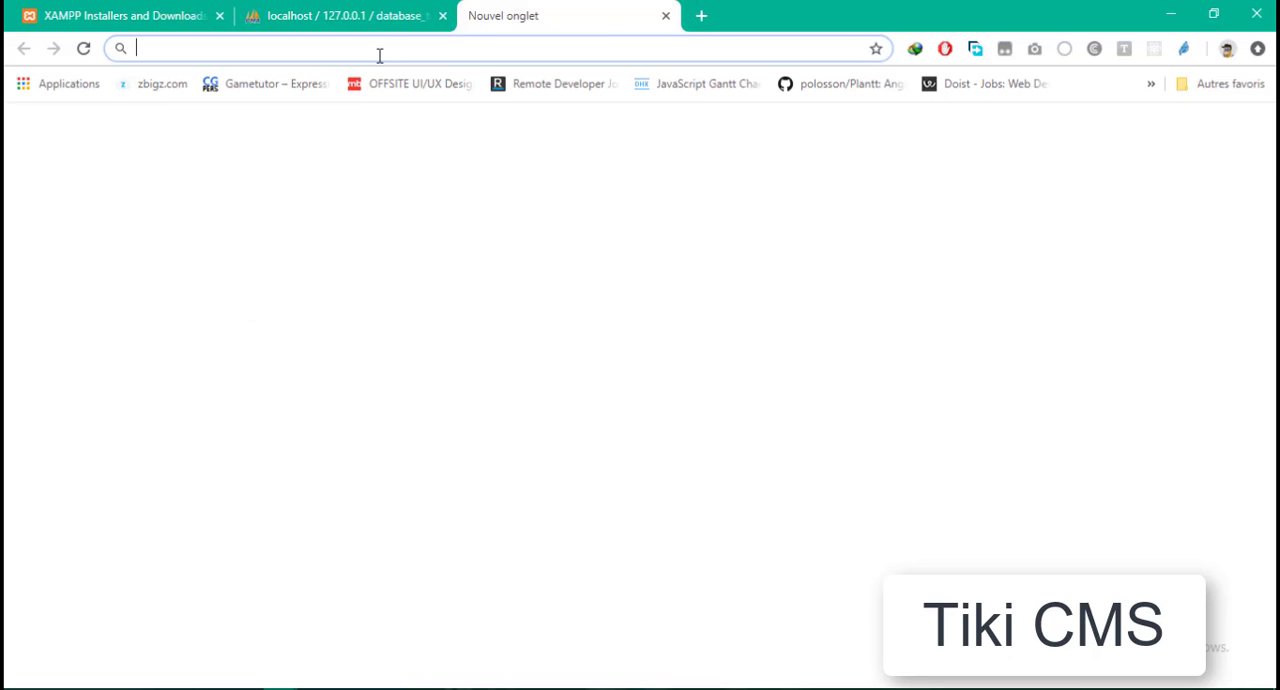
text(tiki.org)
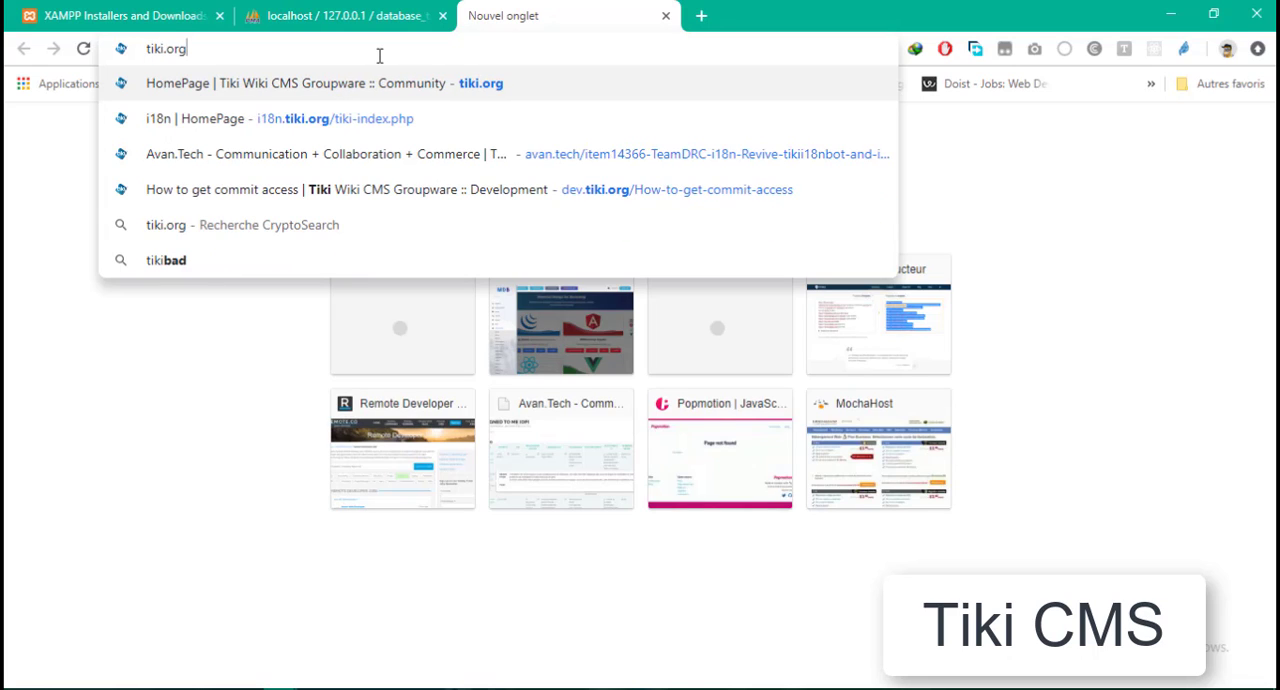
key(Return)
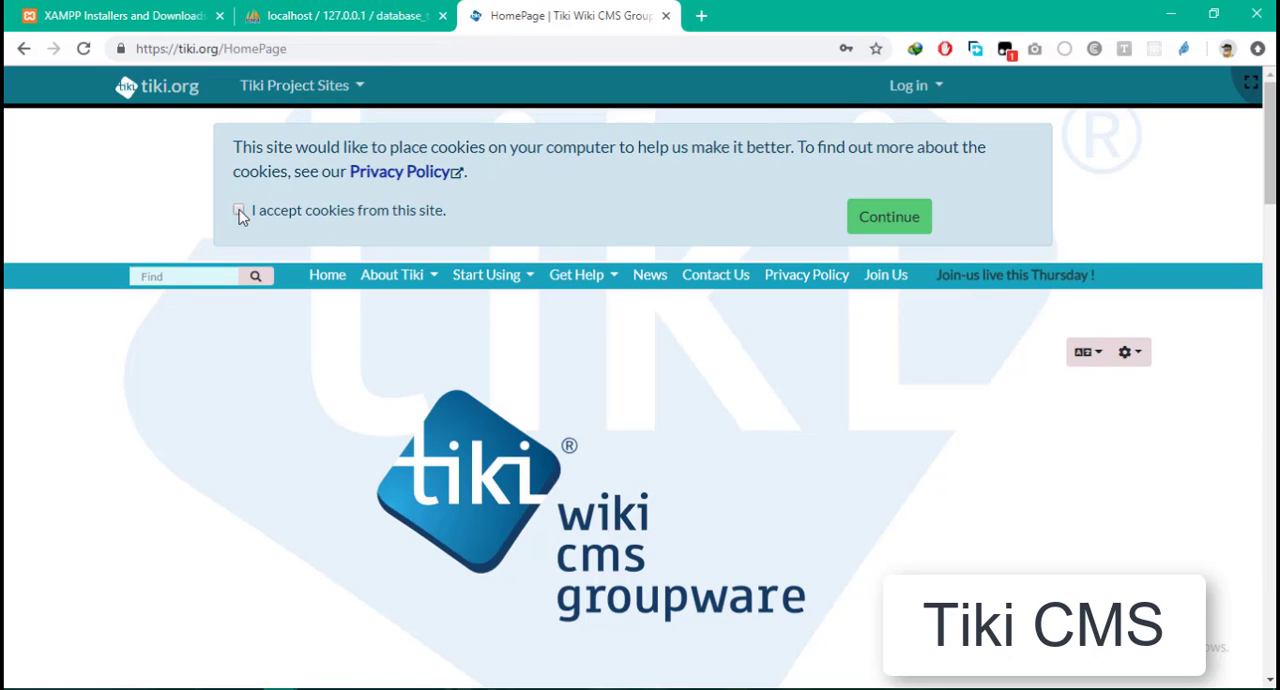
click(239, 210)
click(801, 154)
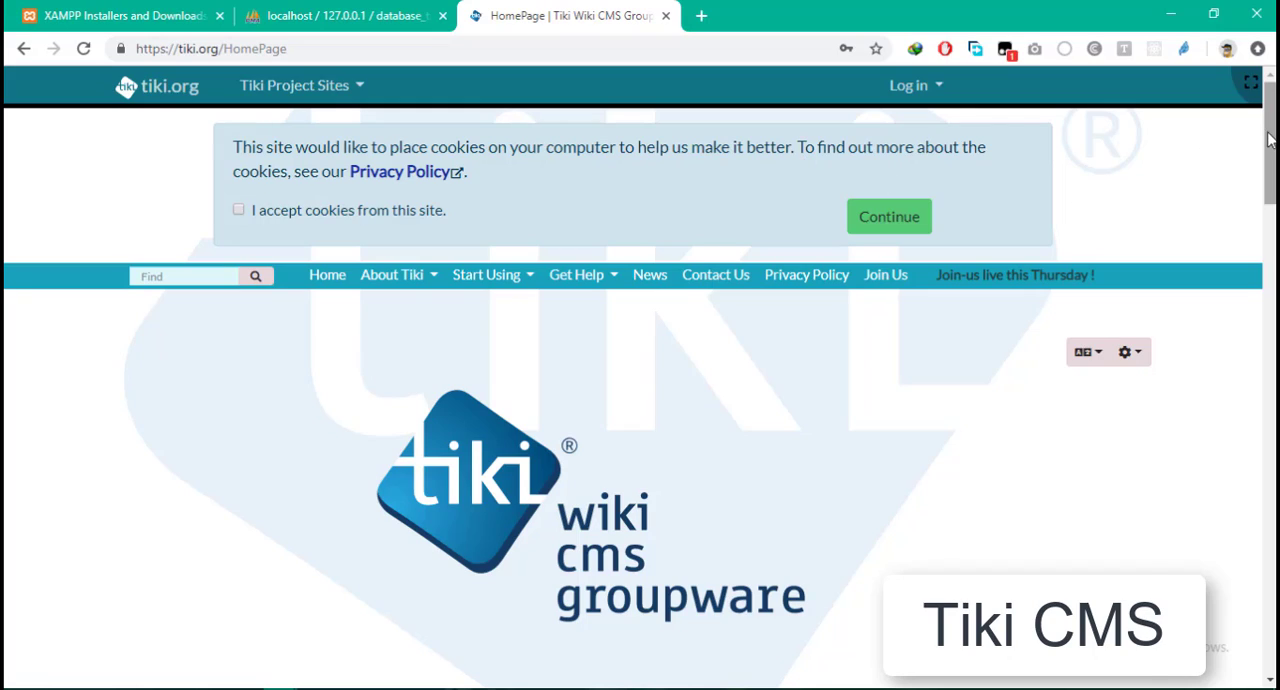
- Go to the Get Tiki page and follow the Tiki 18.x download link to its SourceForge files
drag(1270, 140, 1270, 468)
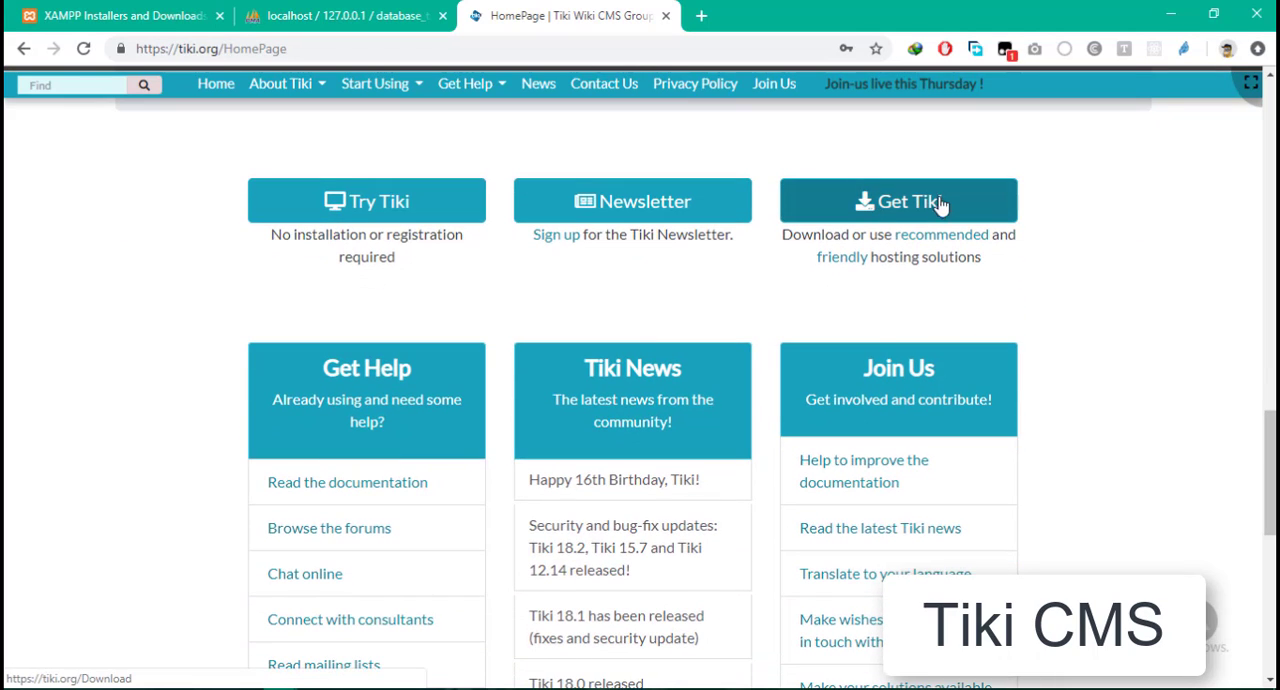
click(903, 205)
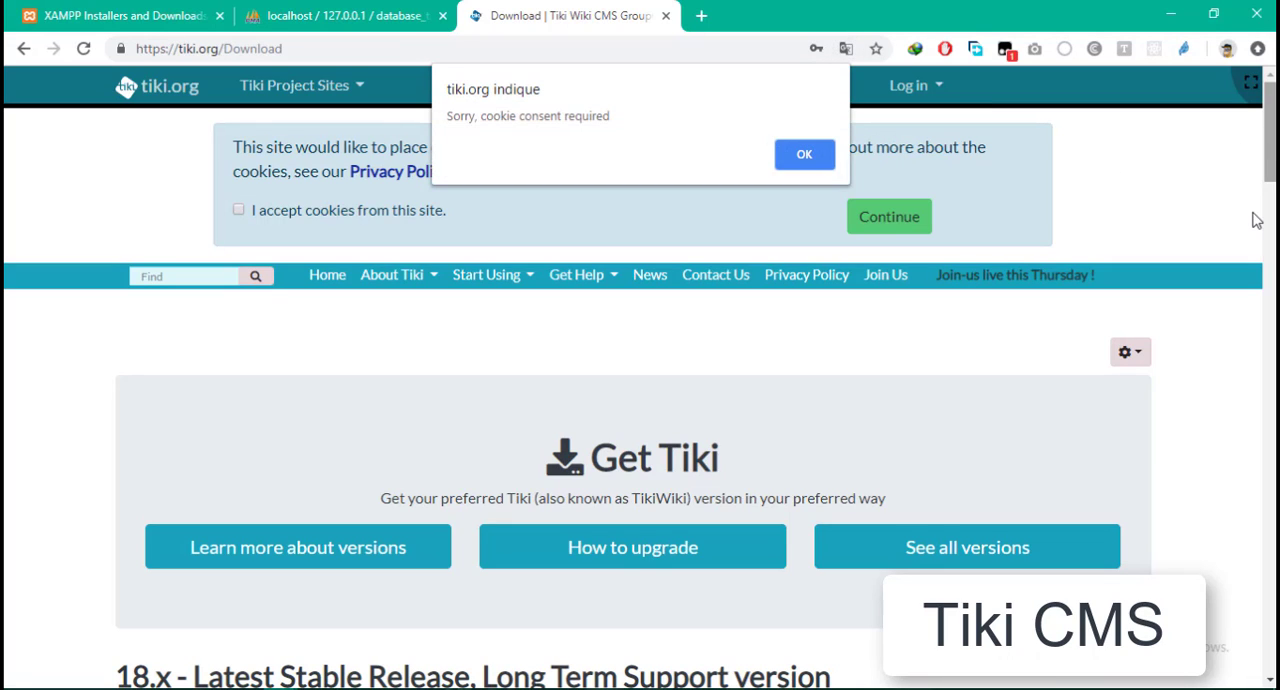
click(804, 158)
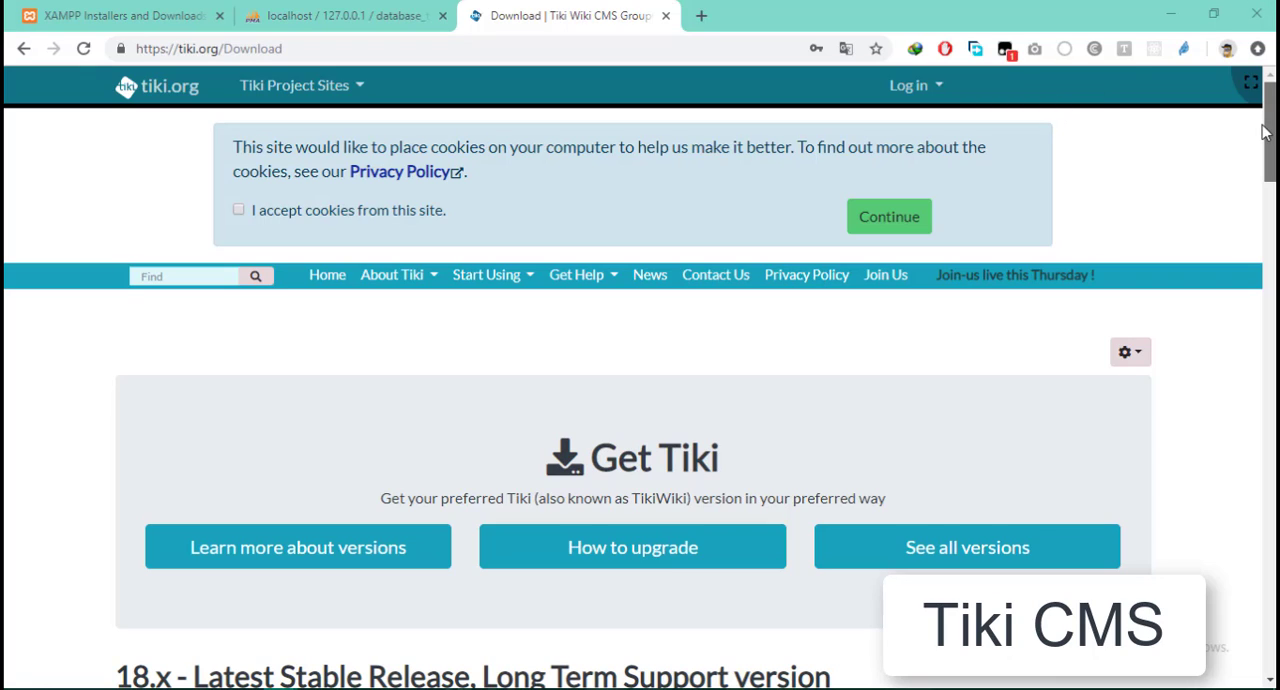
drag(1268, 132, 1270, 200)
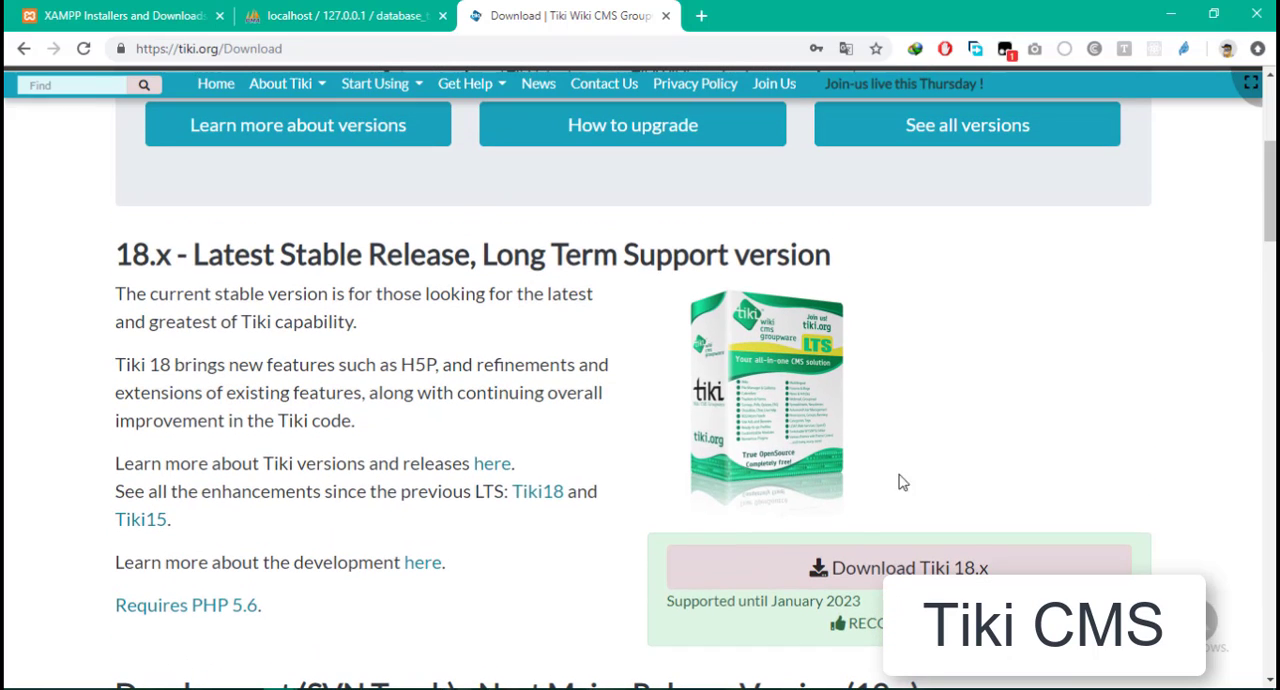
click(876, 569)
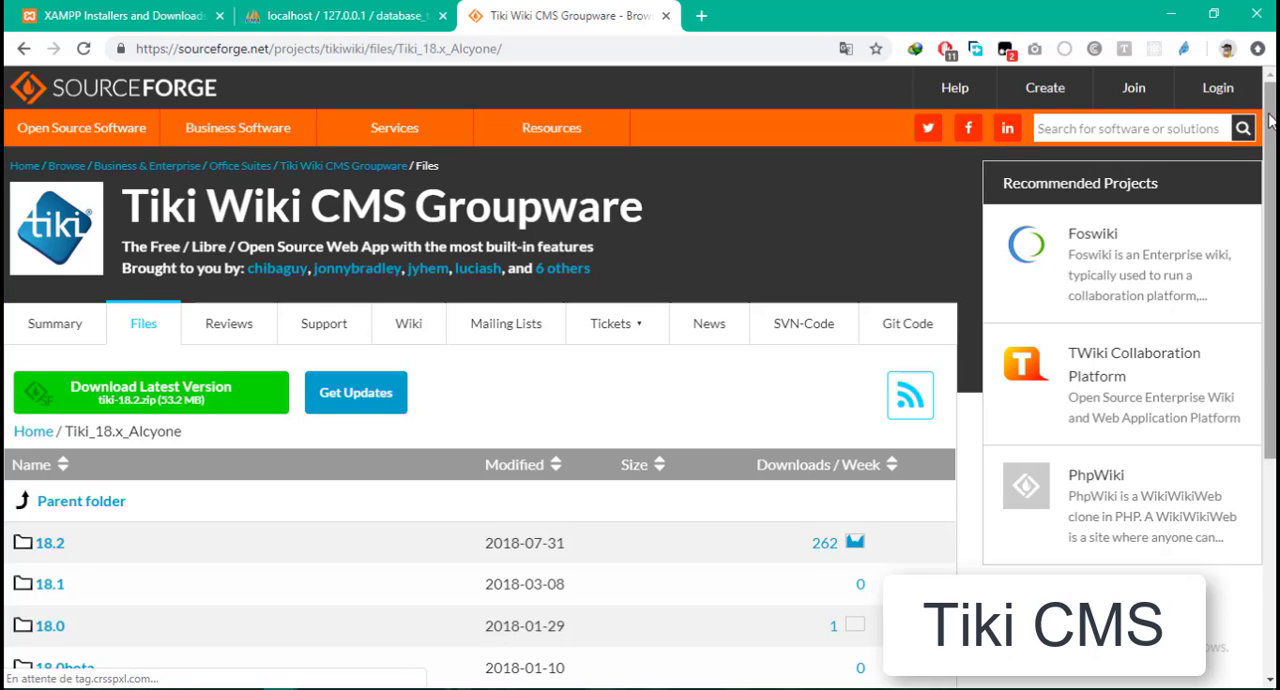
- Request the latest version, tiki-18.2.zip, reload the failed download page and start the download into Téléchargements\Compressed
scroll(1258, 184, down, 2)
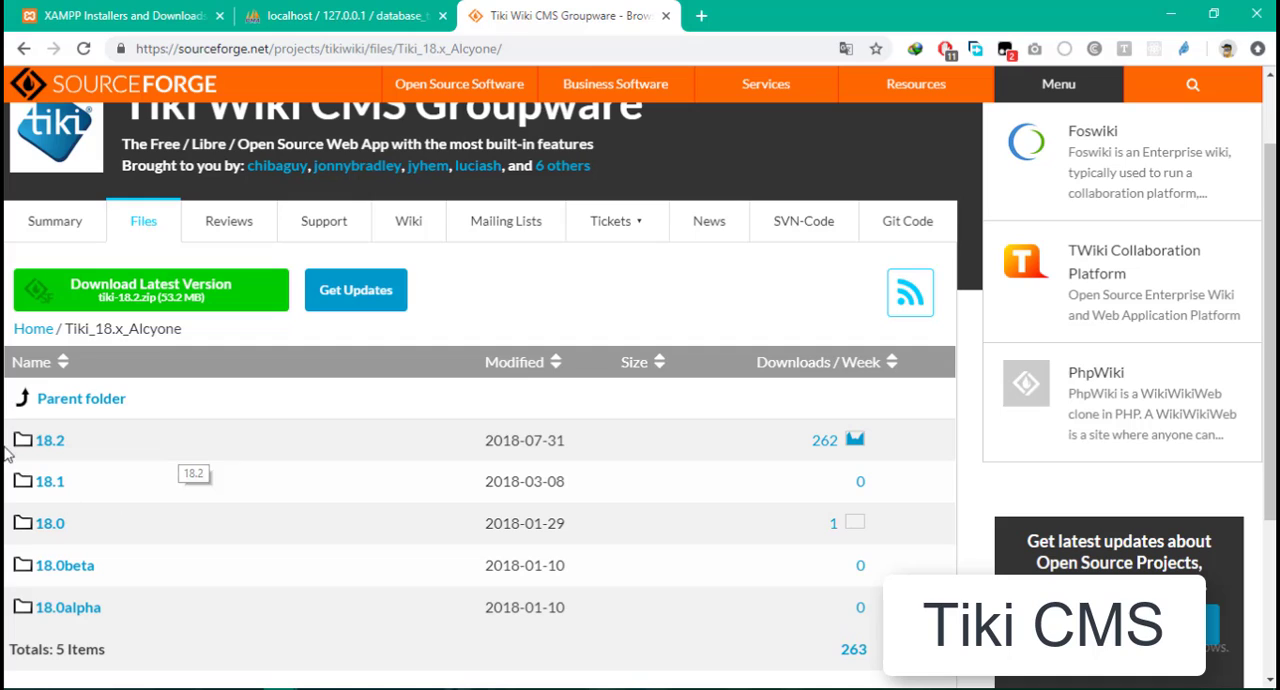
click(212, 297)
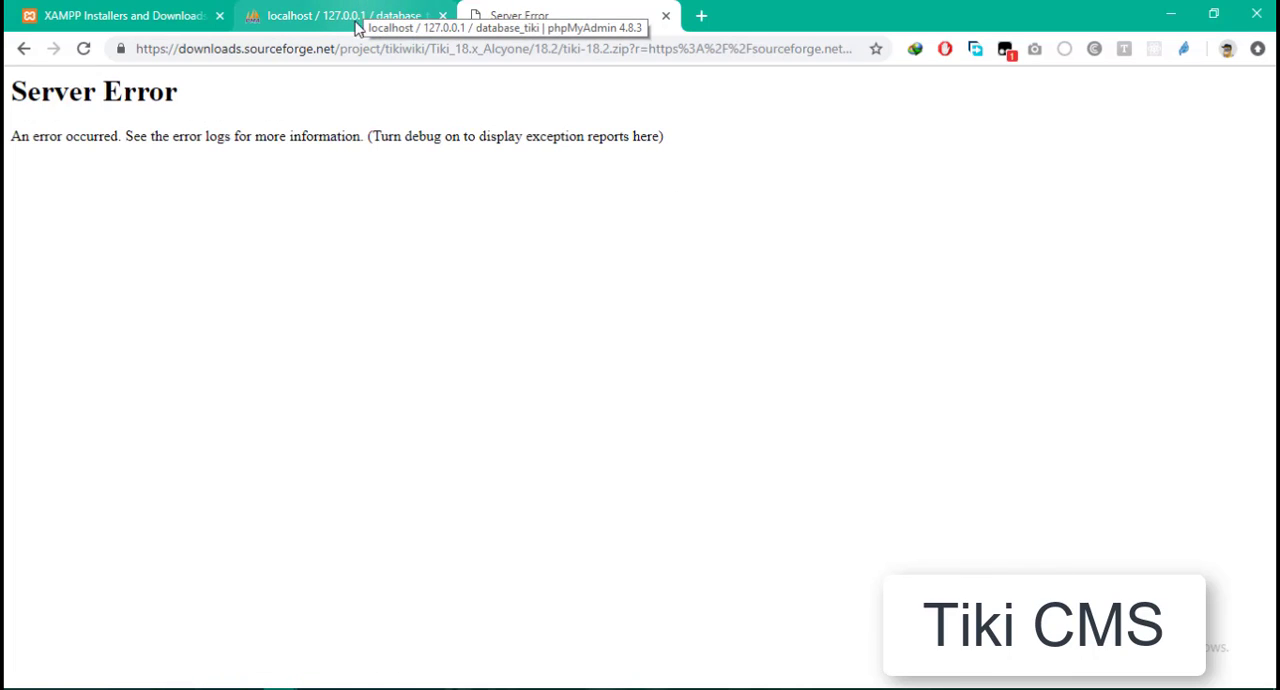
click(82, 50)
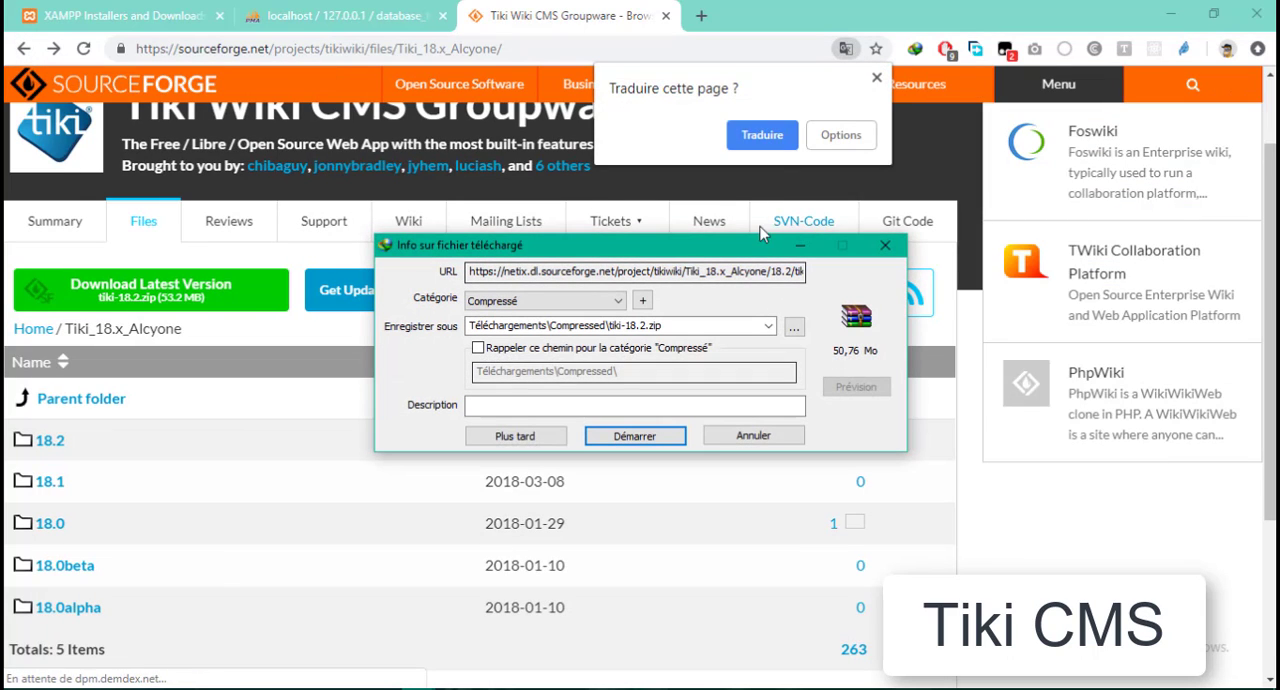
click(876, 80)
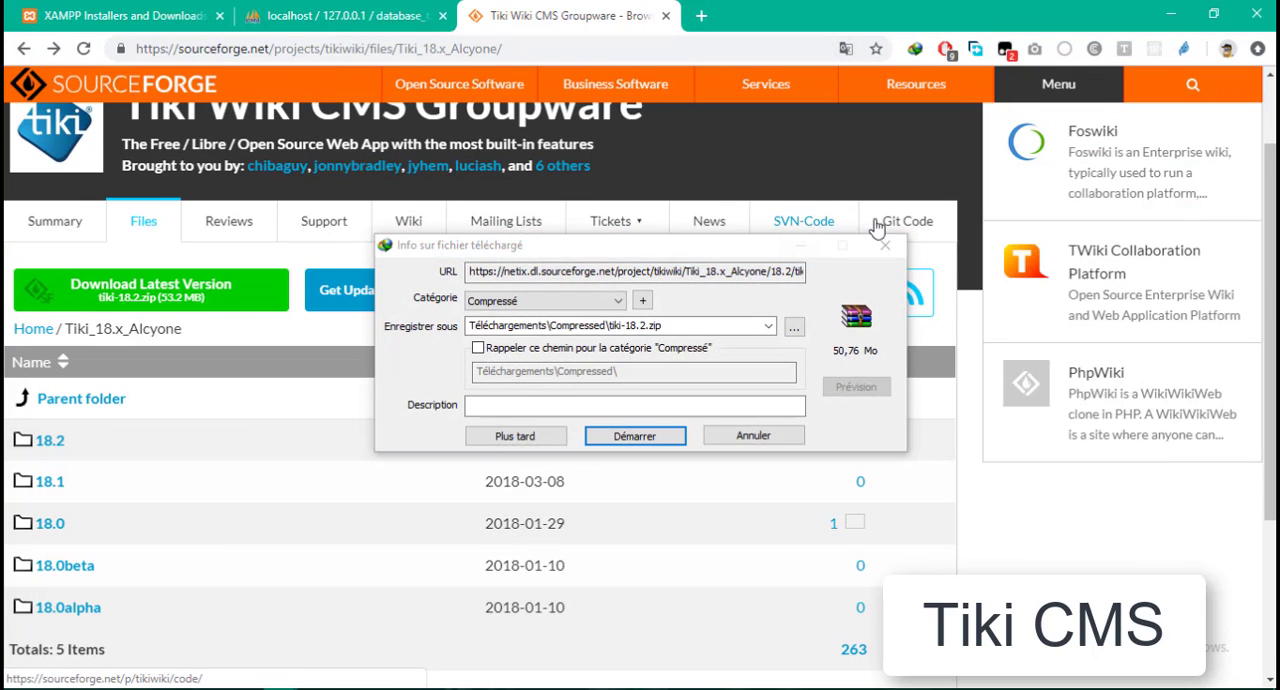
click(672, 442)
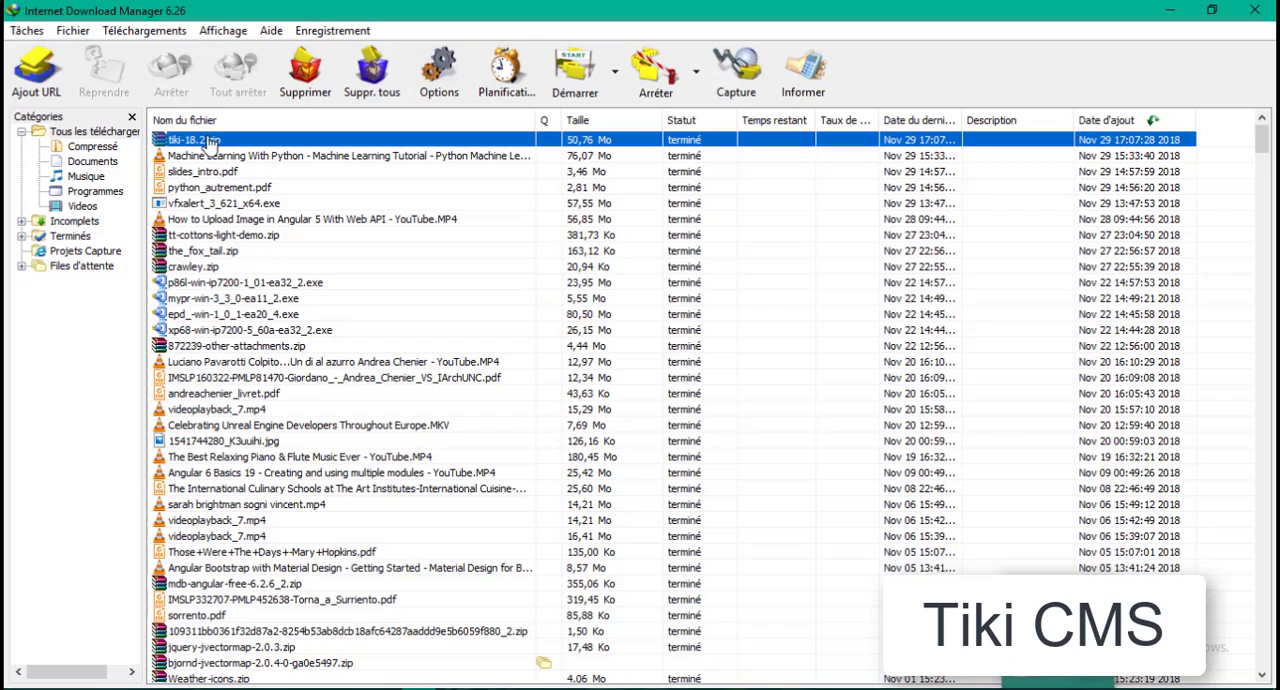
- Copy the downloaded tiki-18.2.zip from its containing folder and go to C:\xampp\htdocs
right_click(210, 145)
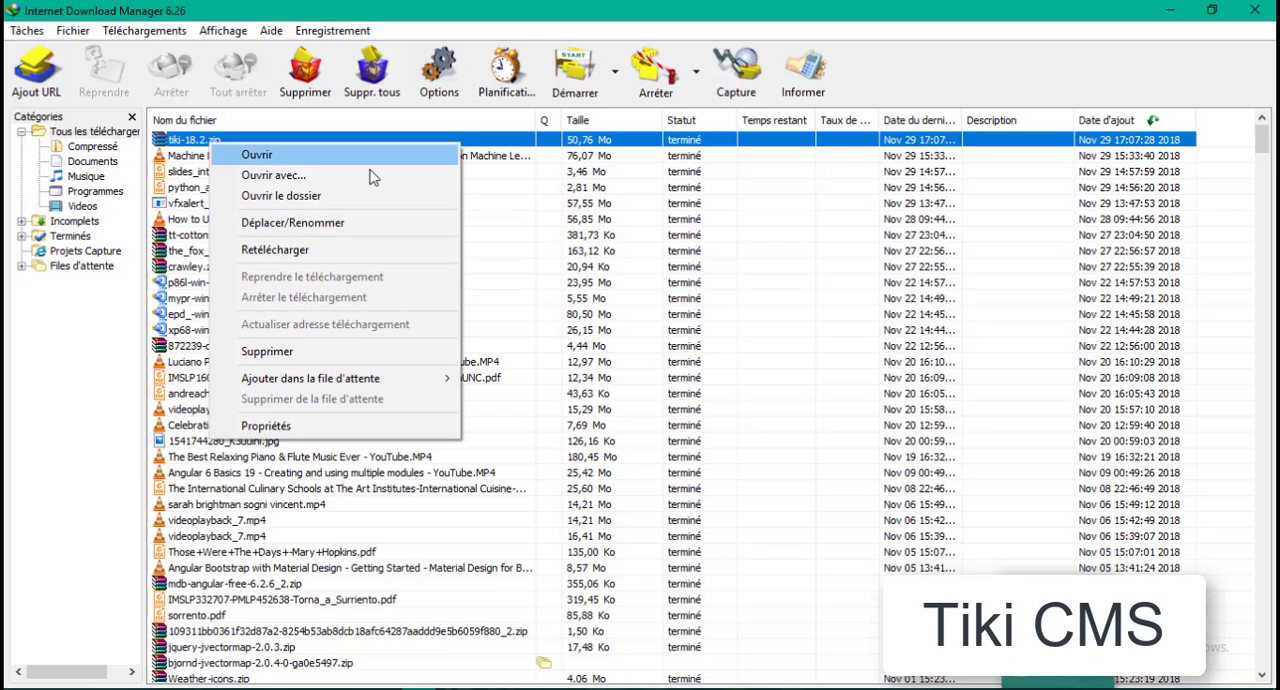
click(295, 200)
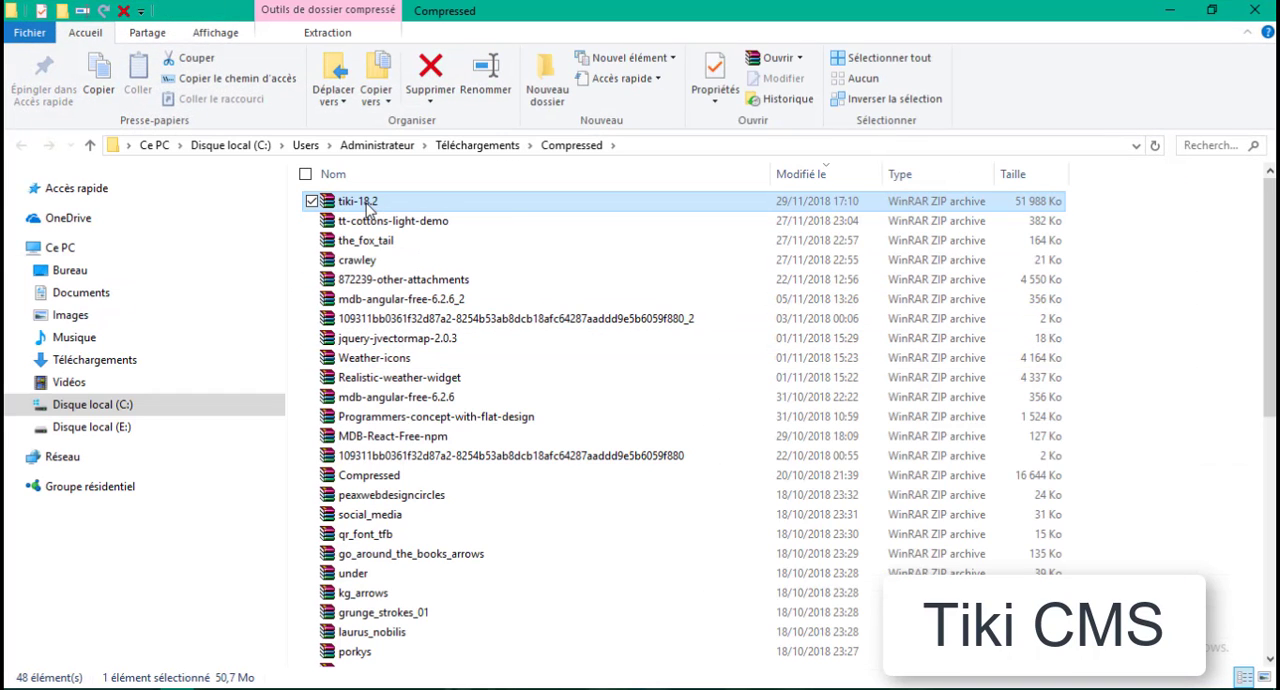
click(82, 414)
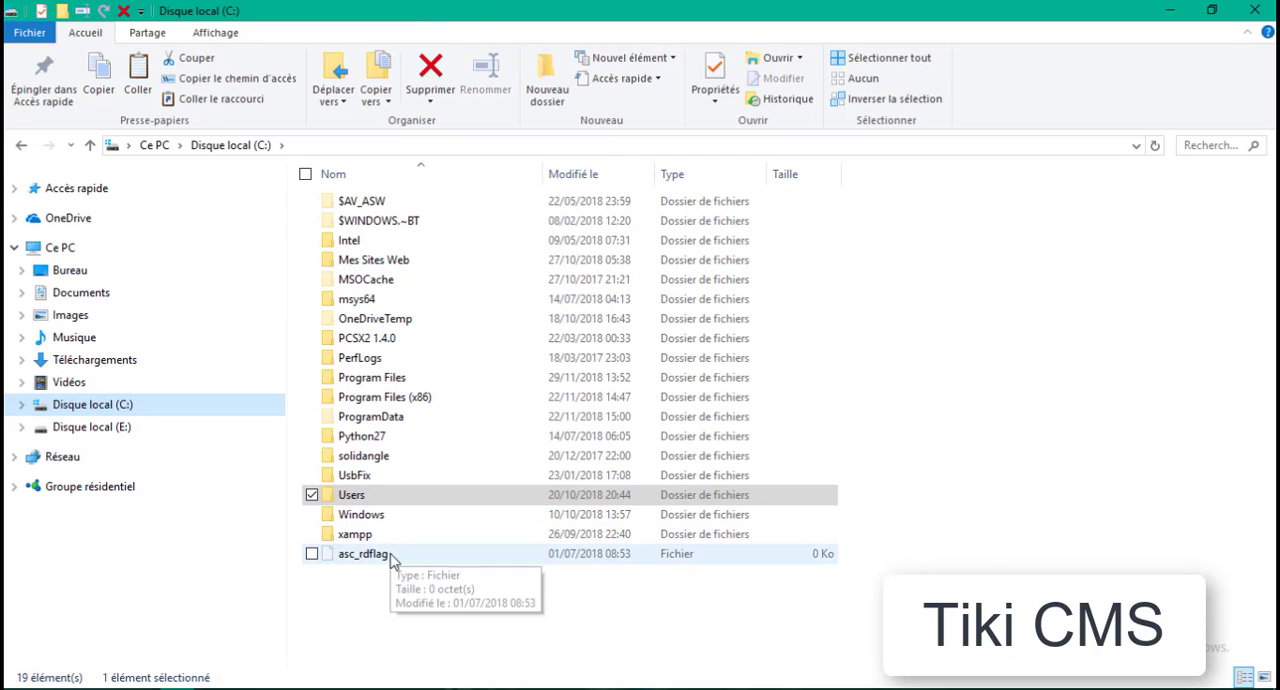
double_click(358, 536)
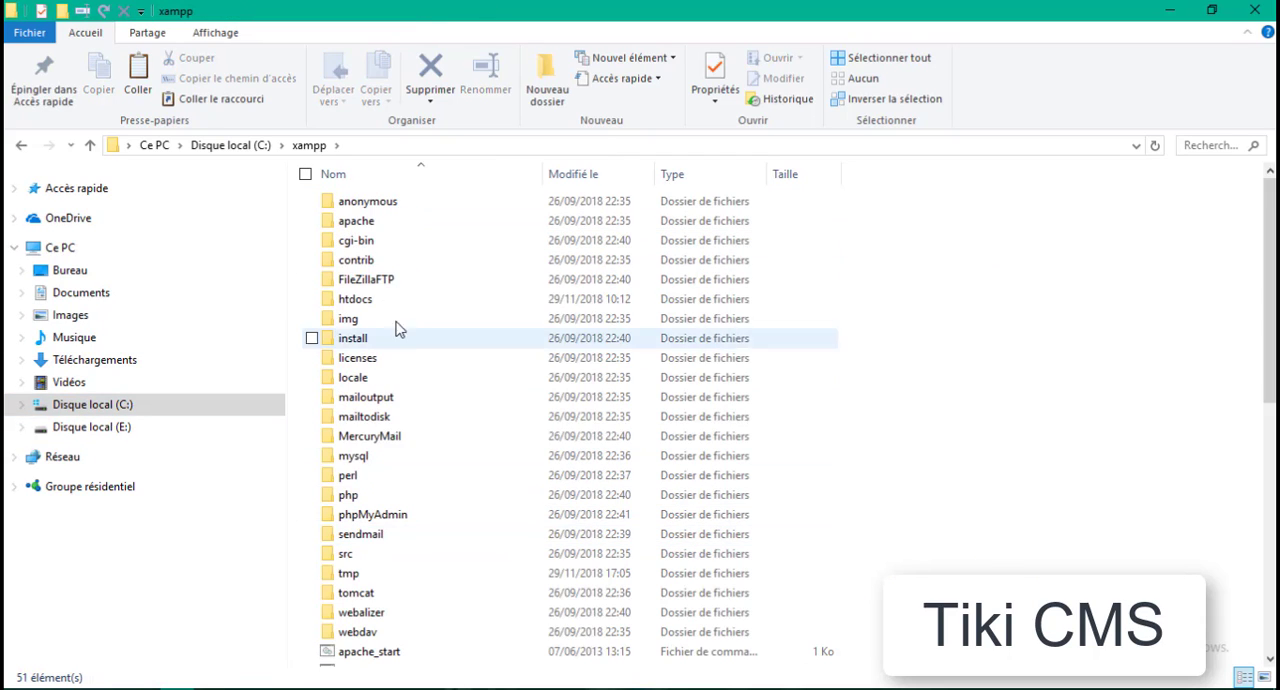
double_click(490, 300)
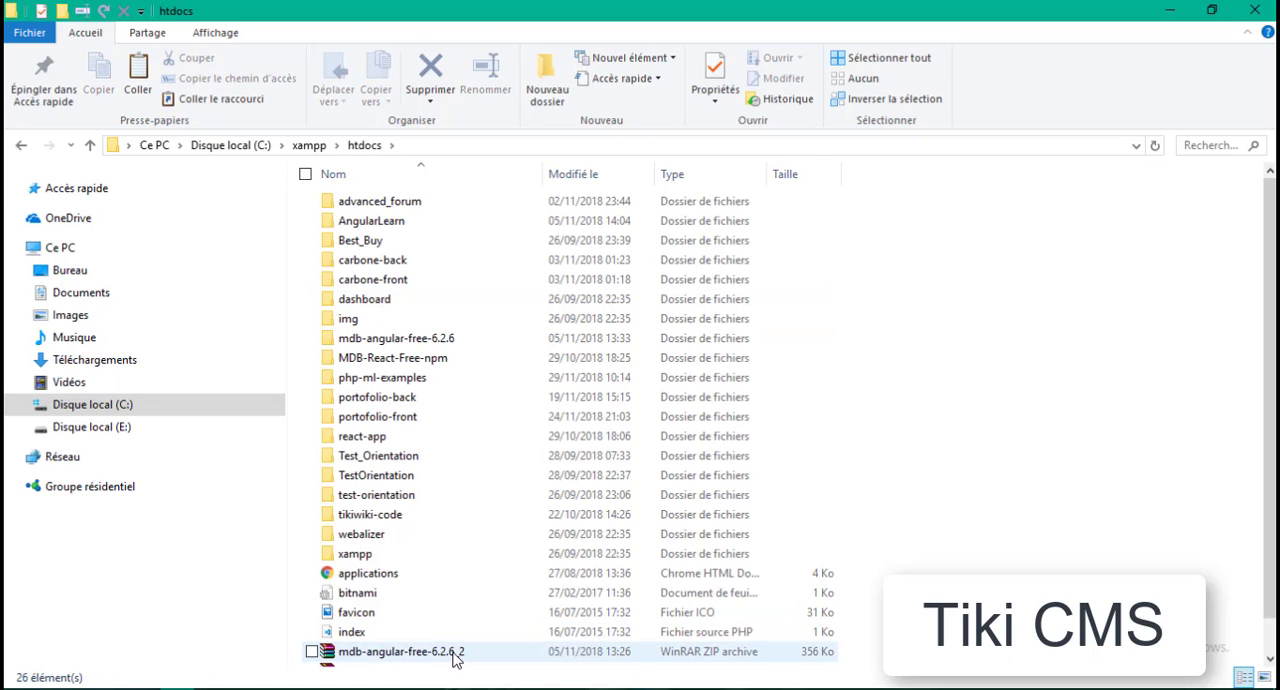
- Delete the existing mdb-angular-free-6.2.6_2, MDB-React-Free-npm and tiki-18.2 archives from the htdocs folder
scroll(455, 657, down, 1)
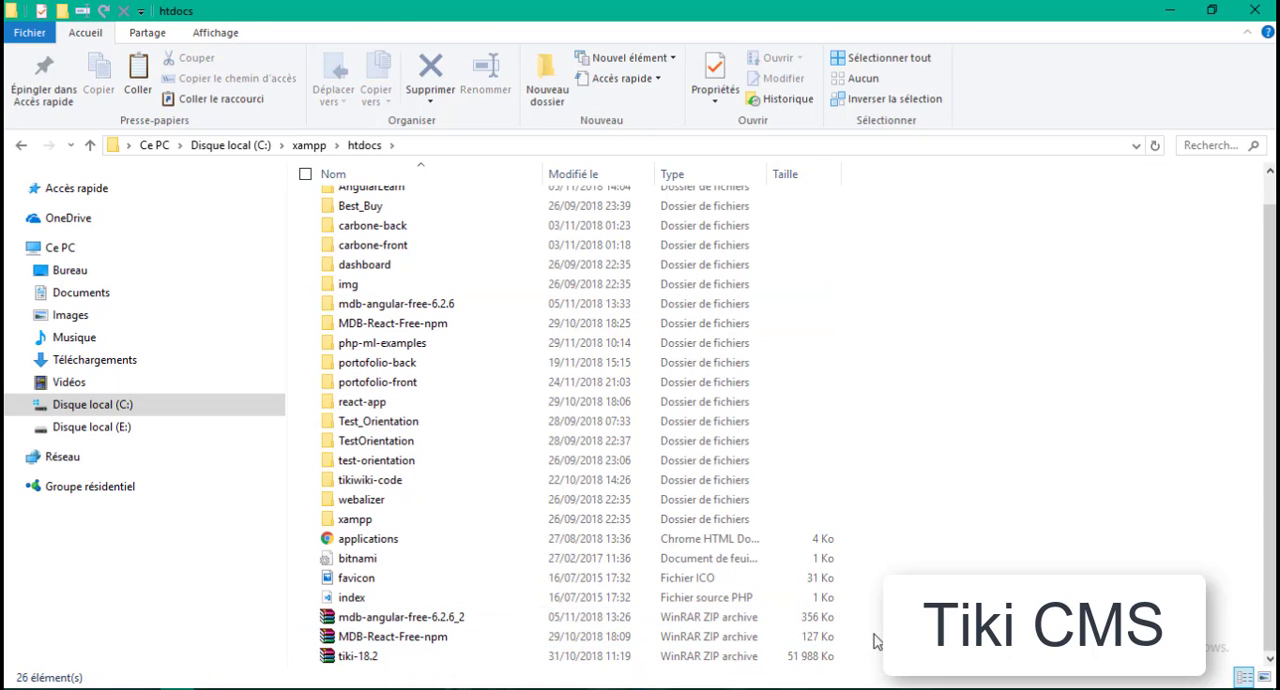
drag(873, 640, 640, 668)
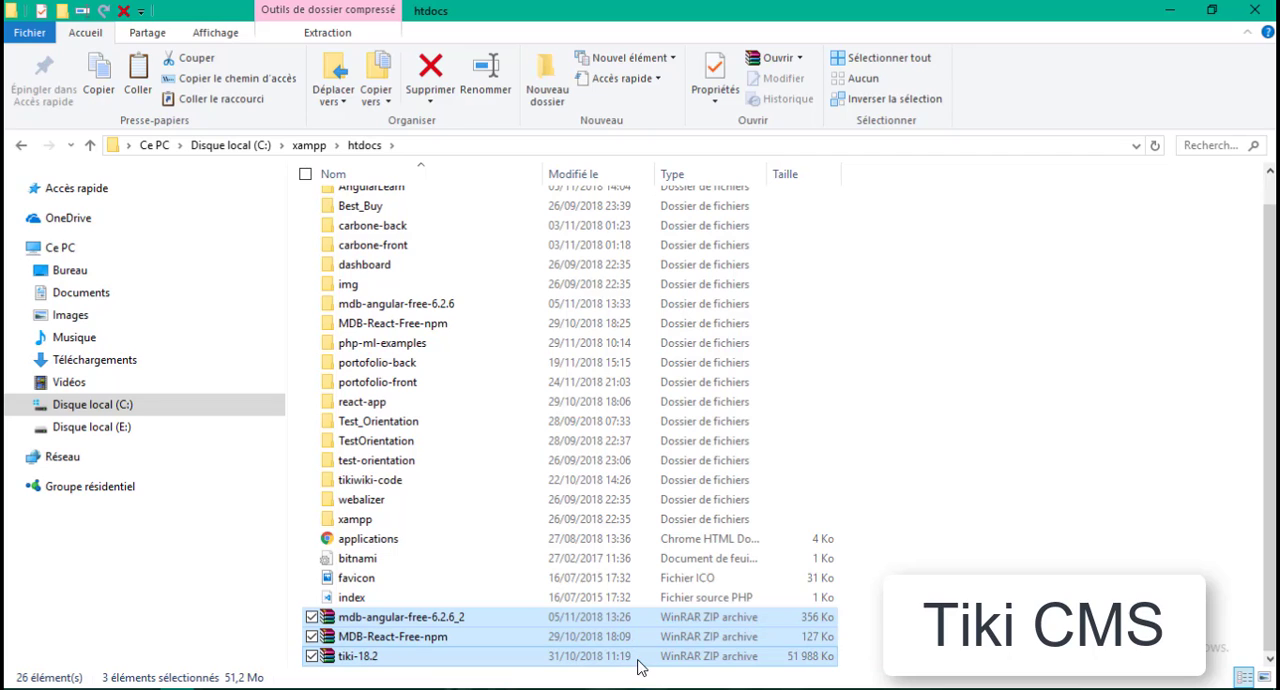
key(Delete)
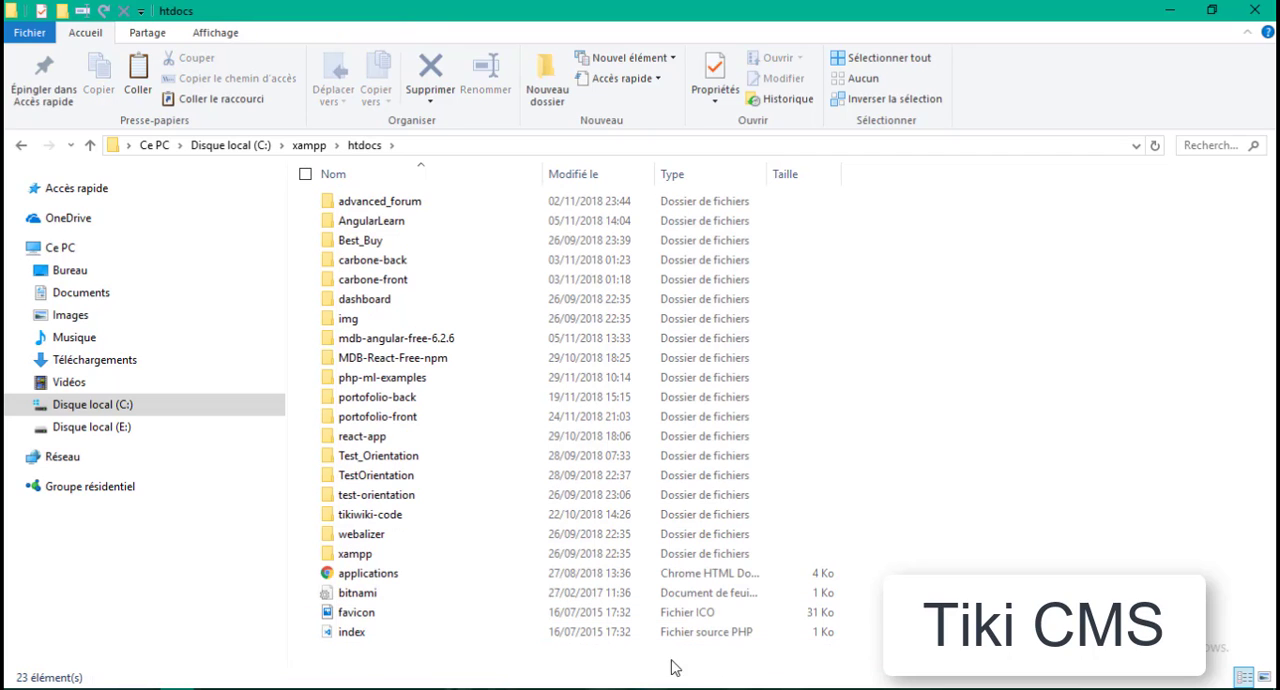
- Paste the newly downloaded tiki-18.2 archive into htdocs and open it in WinRAR
right_click(490, 665)
click(563, 459)
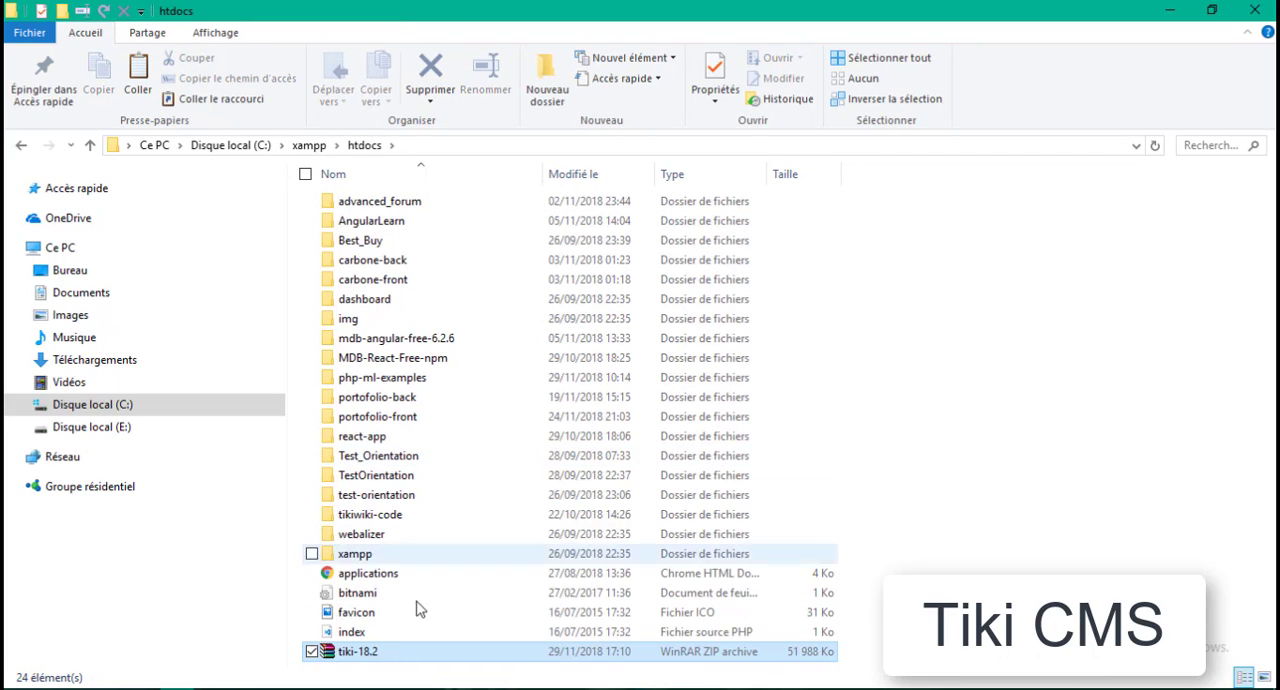
right_click(356, 654)
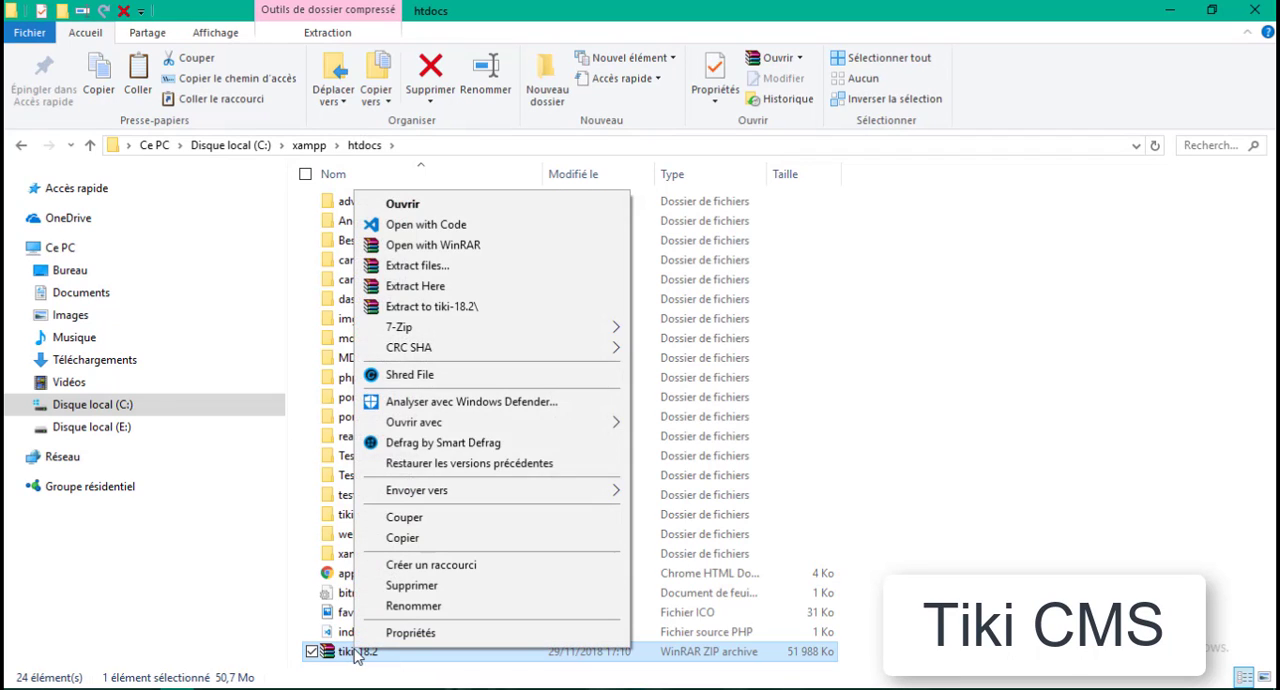
click(432, 205)
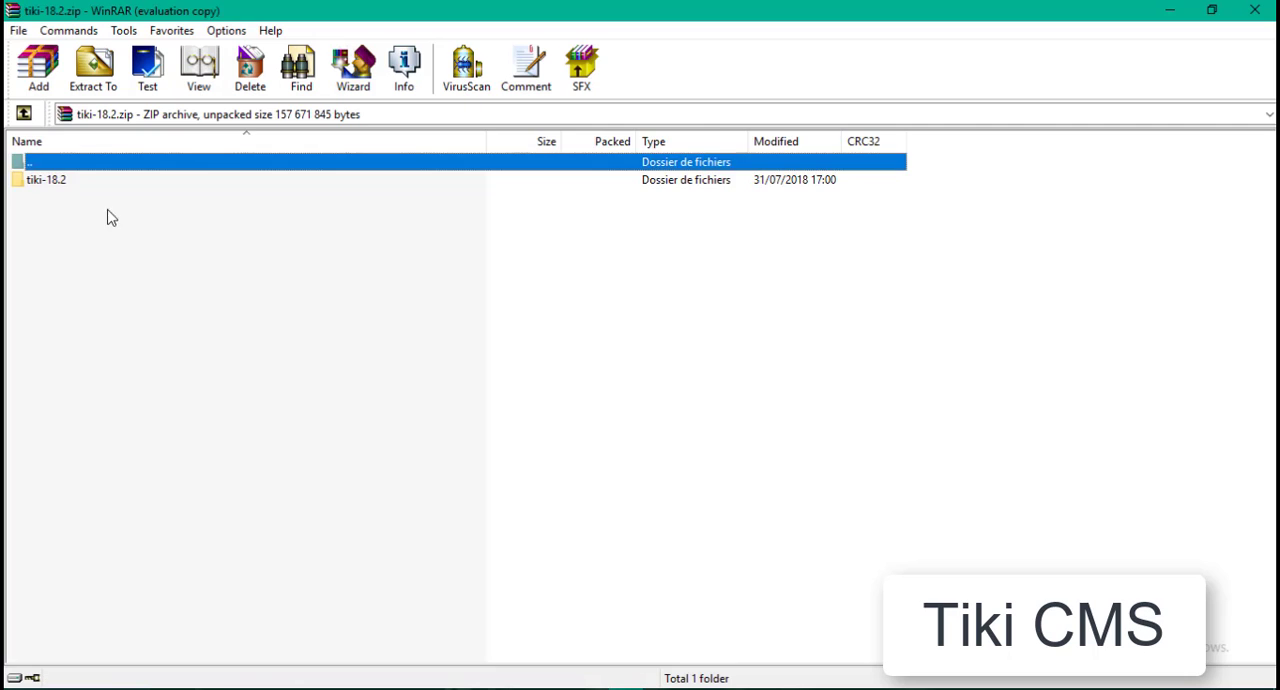
- Check the contents of the tiki-18.2 folder in the archive, close WinRAR and extract the archive directly into htdocs
double_click(57, 184)
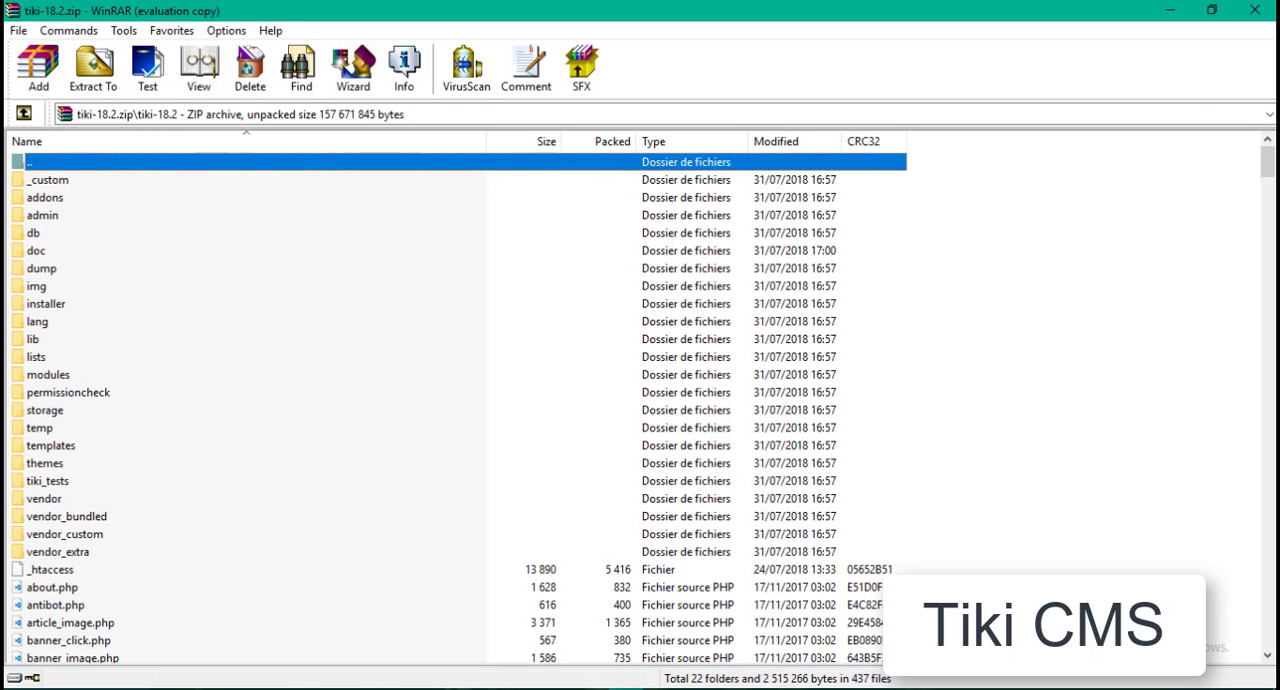
click(1255, 10)
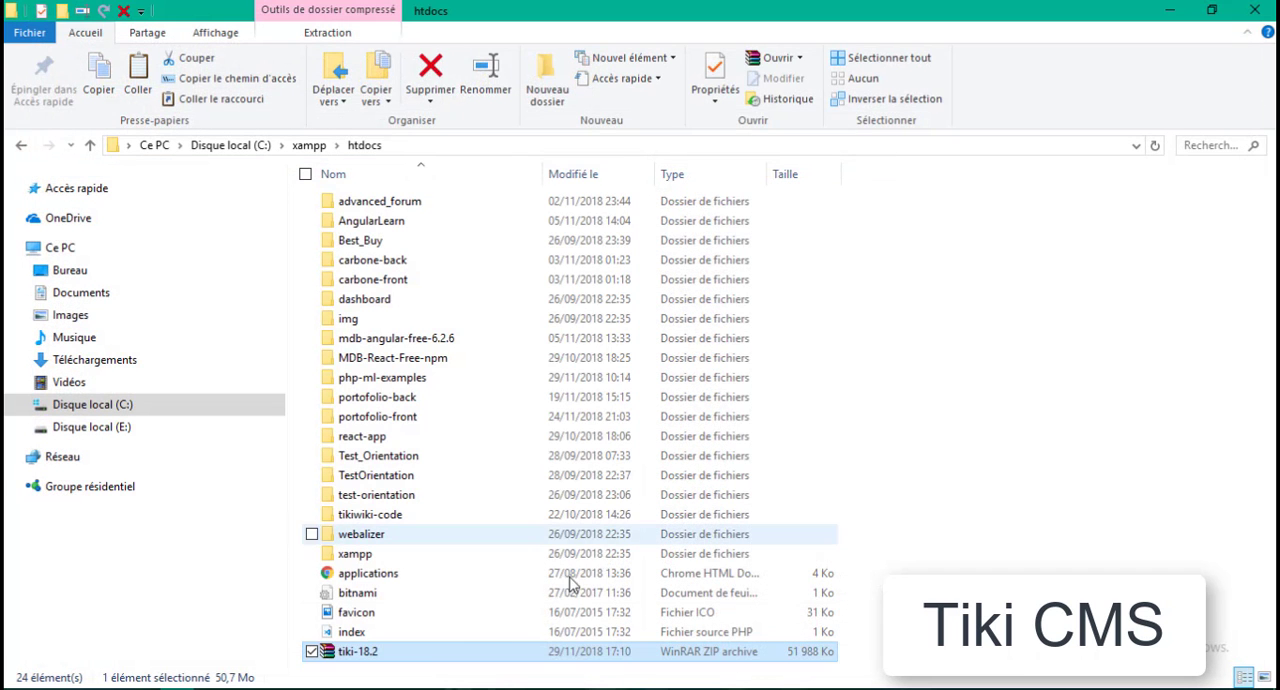
right_click(355, 665)
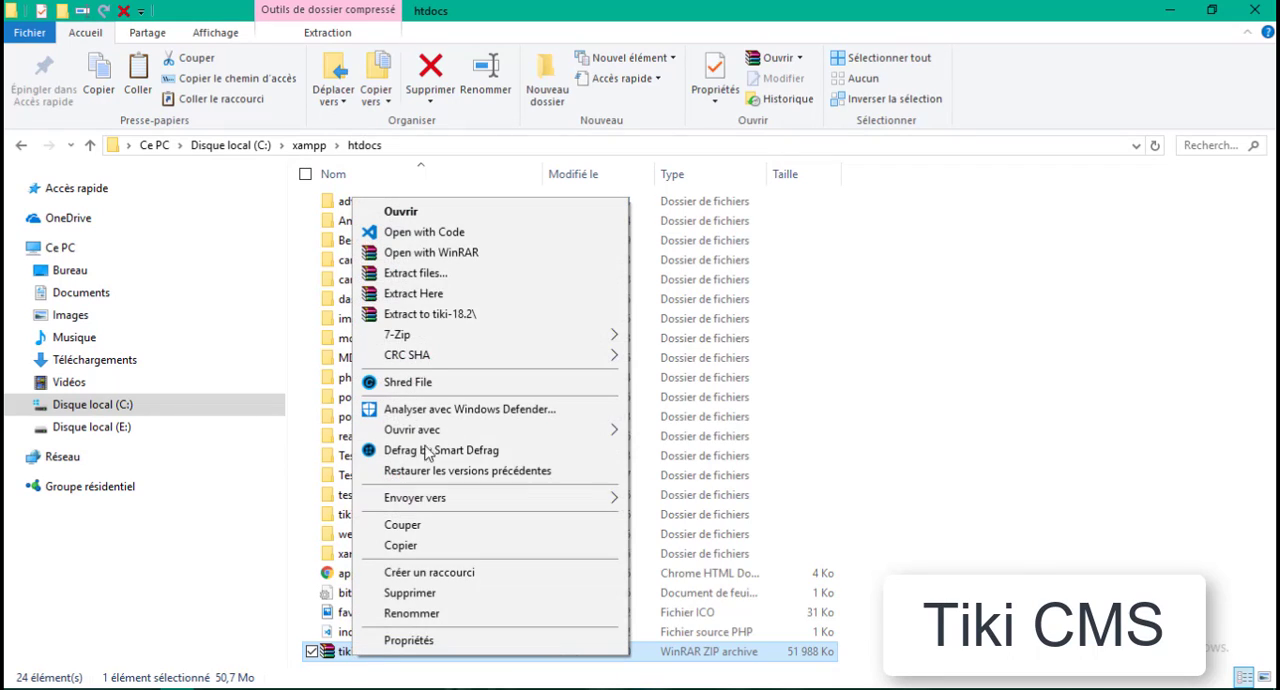
click(428, 297)
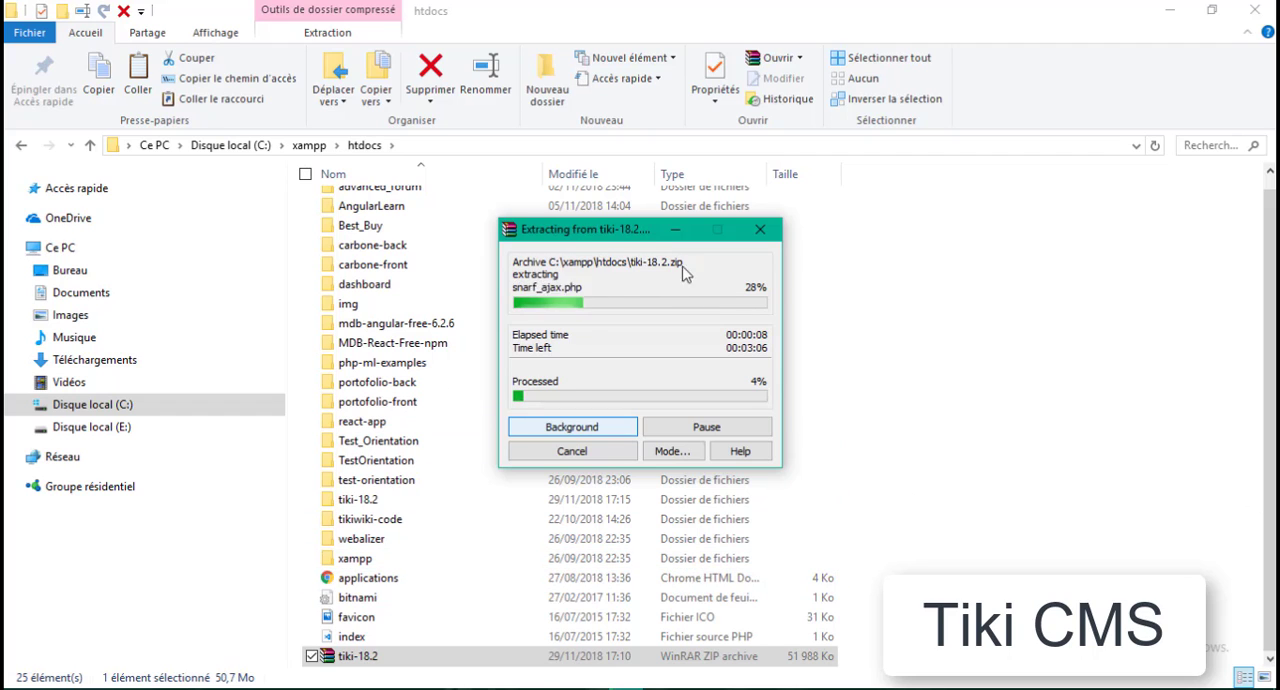
drag(586, 232, 507, 228)
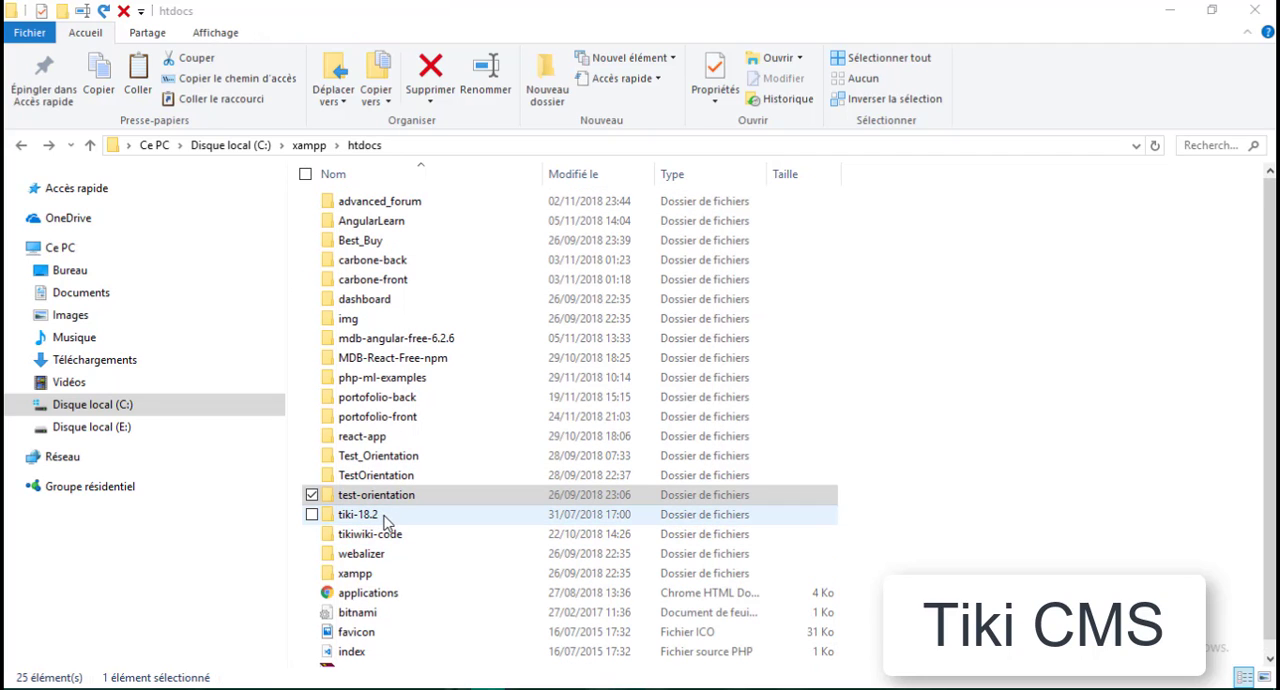
- Rename the extracted tiki-18.2 folder in htdocs as tiki
click(384, 518)
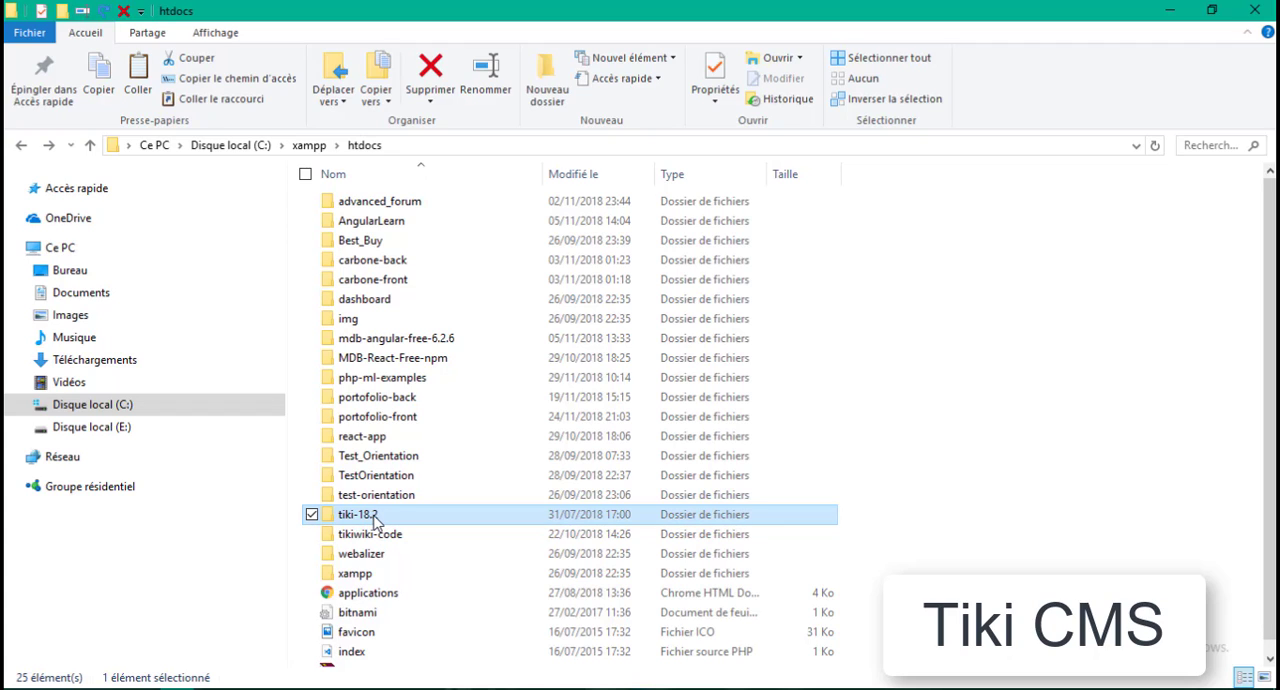
click(376, 517)
click(392, 514)
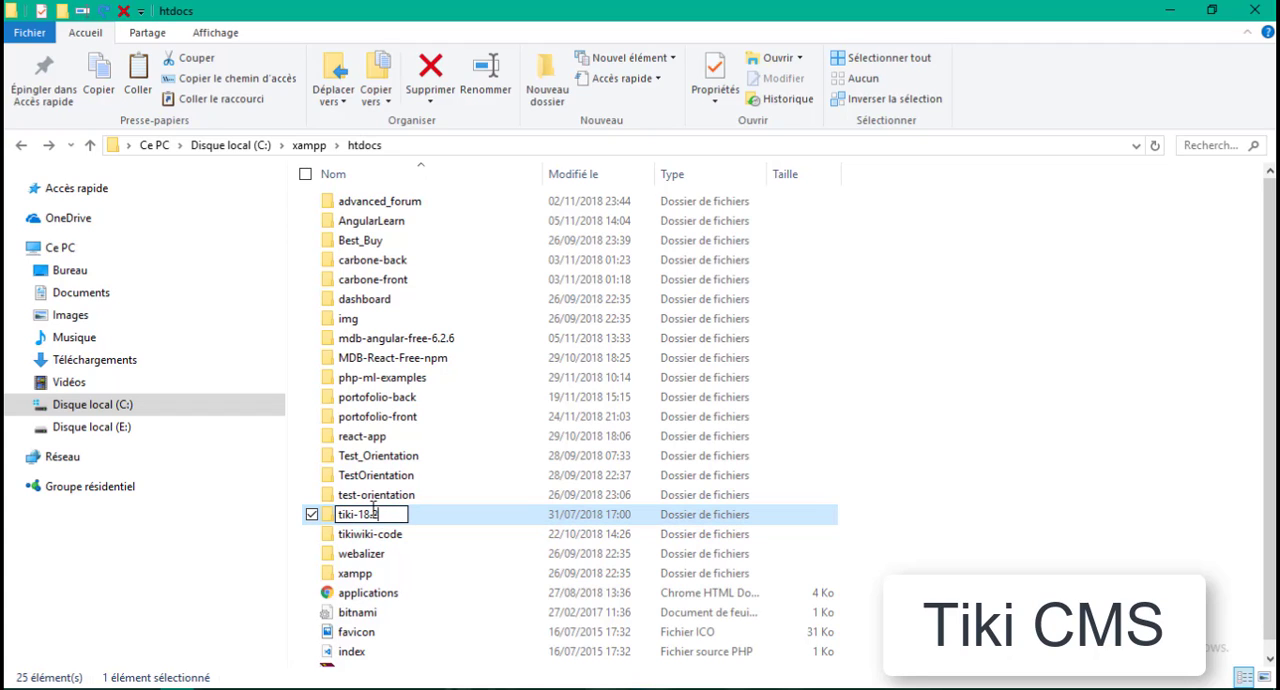
drag(388, 511, 358, 505)
key(BackSpace)
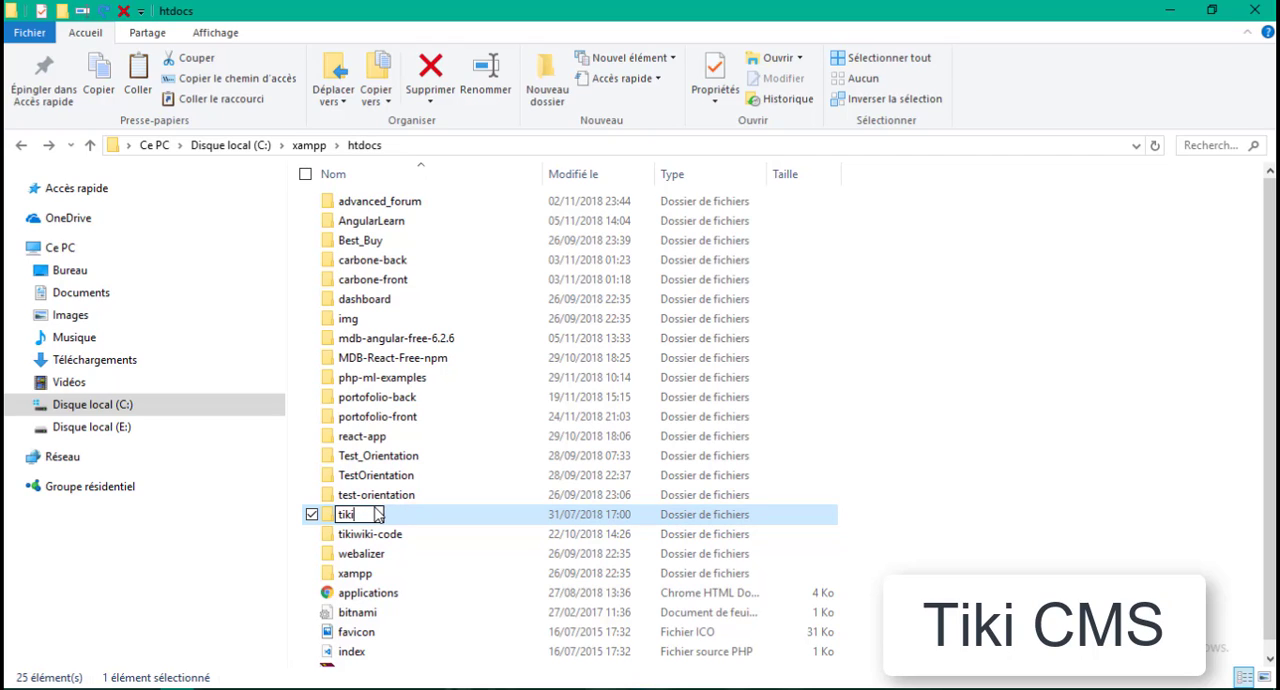
key(Return)
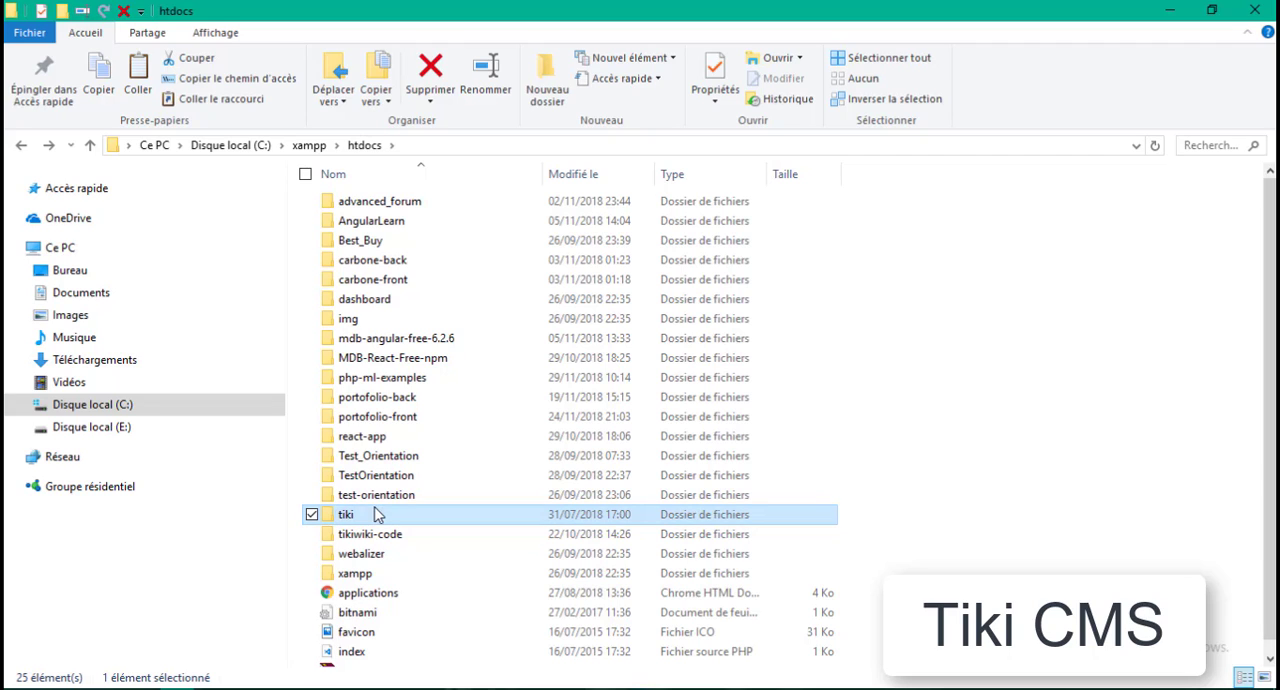
click(437, 341)
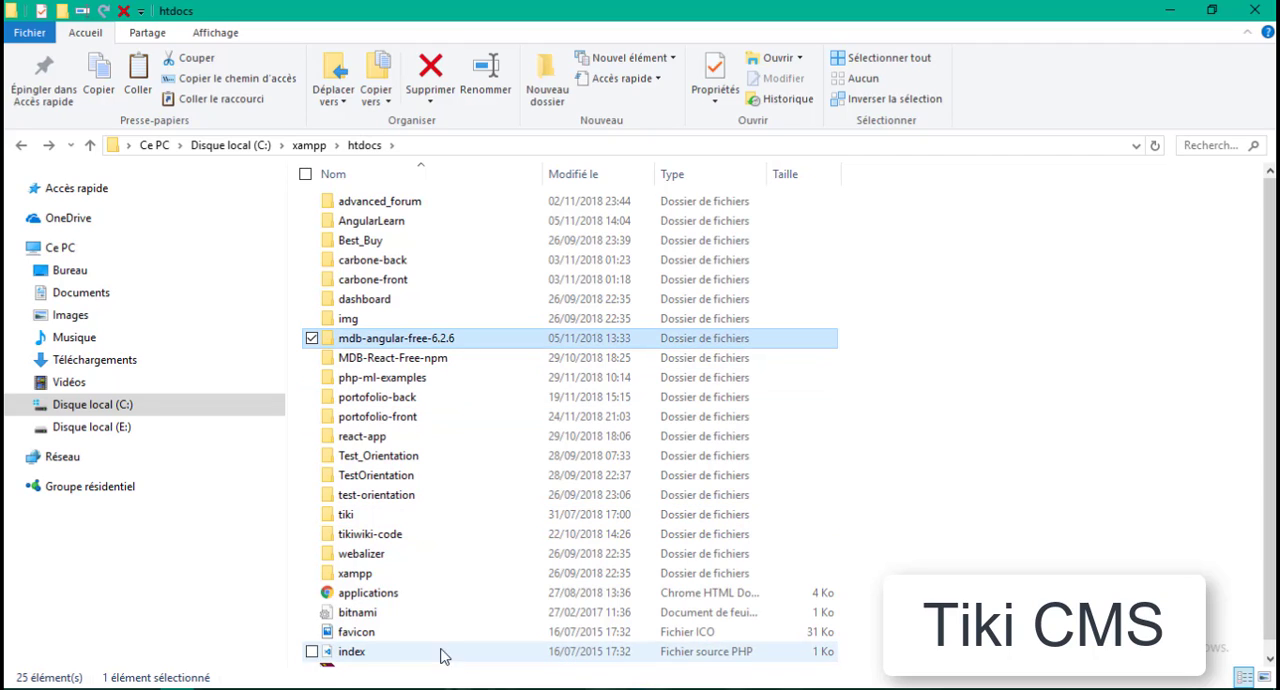
- Switch to Chrome, close the SourceForge page and open localhost/tiki in a new tab, dismissing the translation offer
mouse_move(246, 688)
click(345, 640)
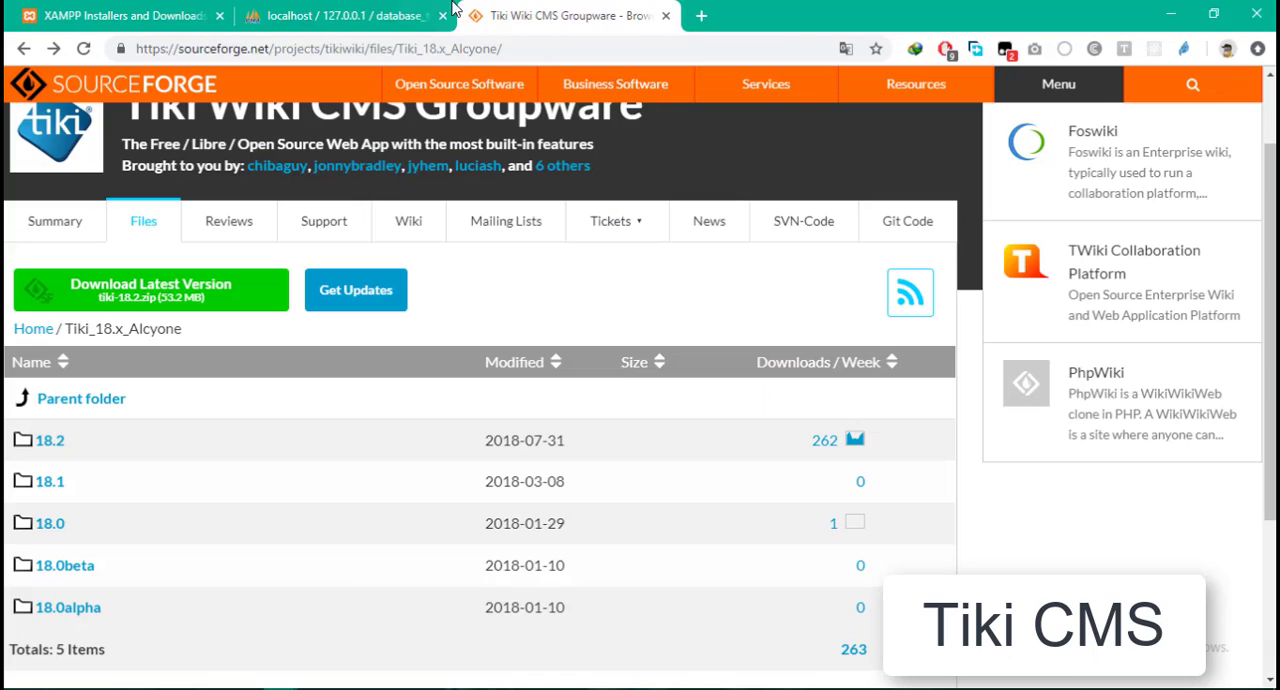
click(666, 16)
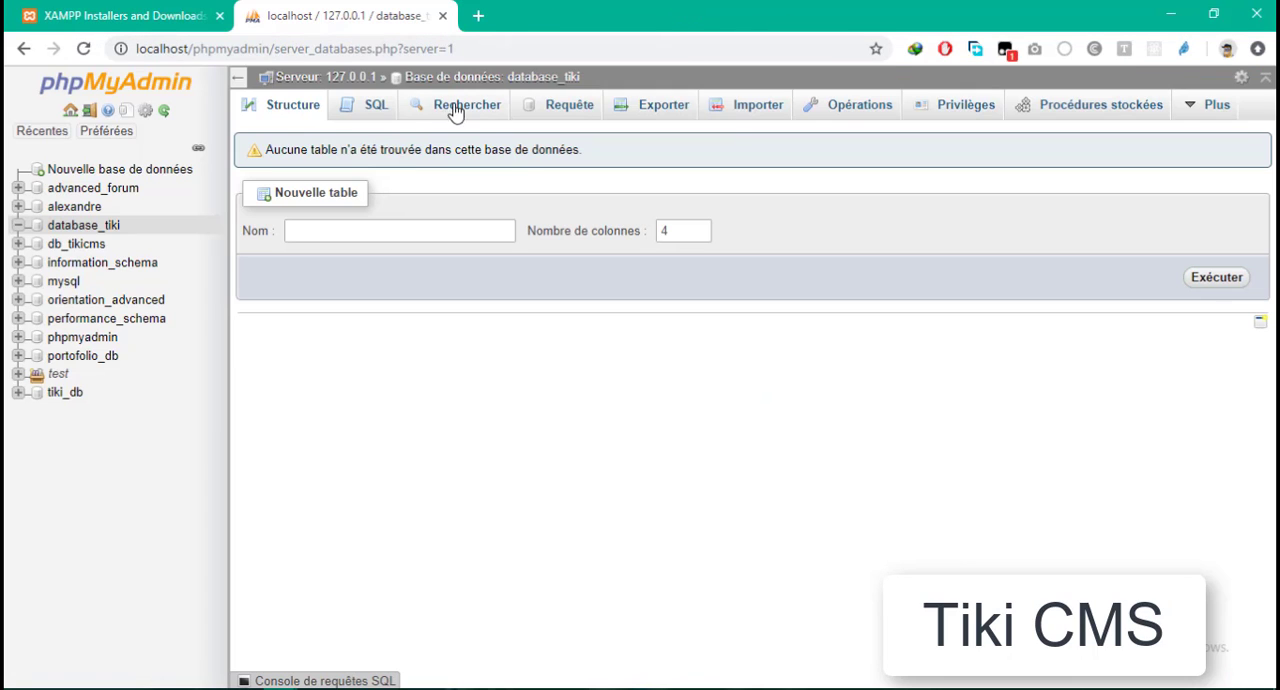
click(477, 15)
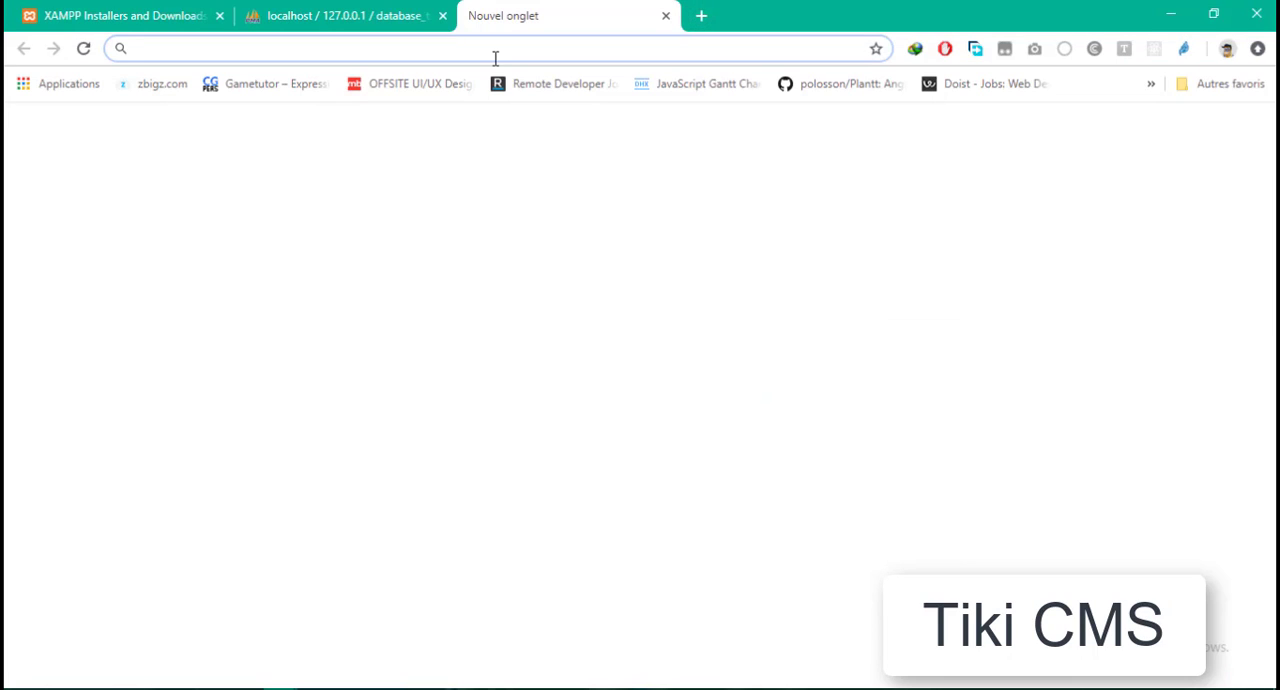
text(local)
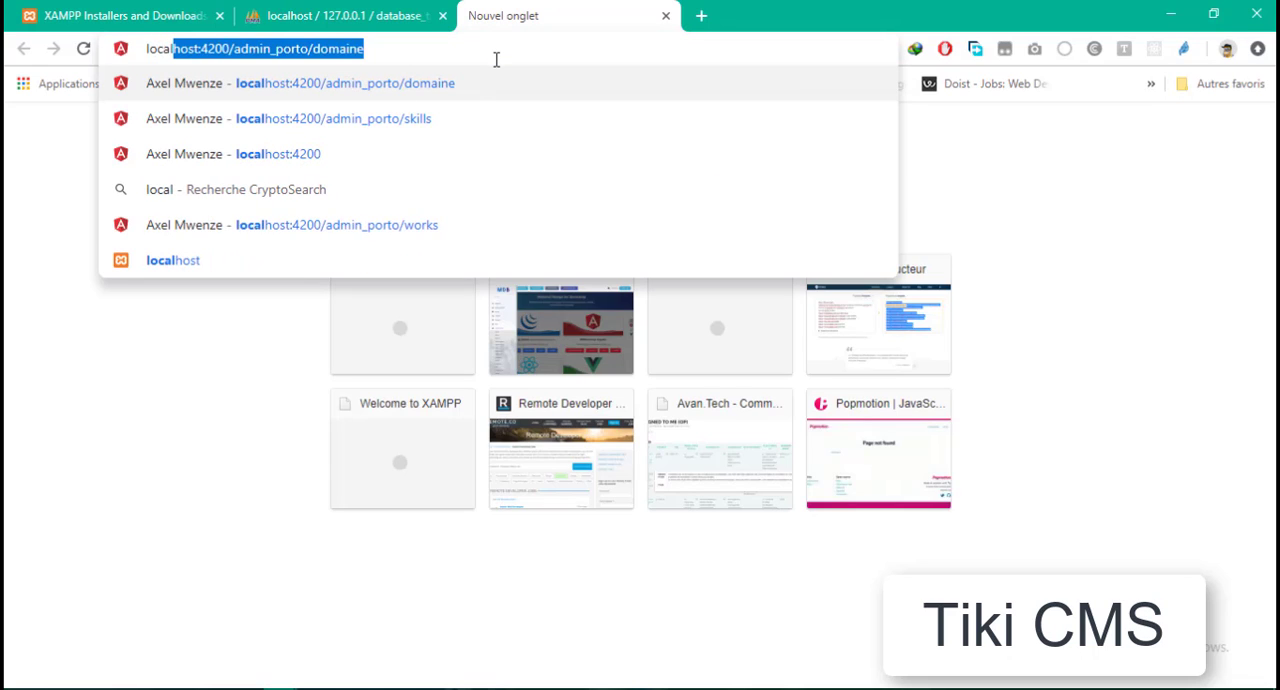
text(host/)
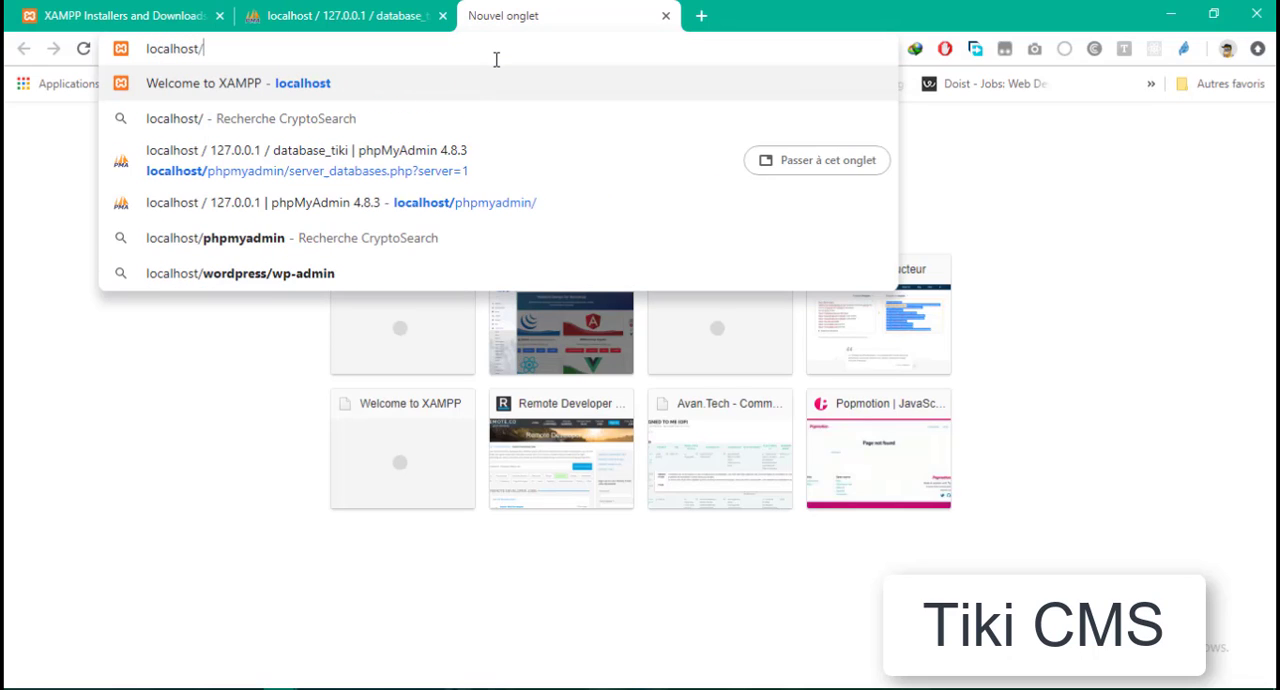
text(tiki)
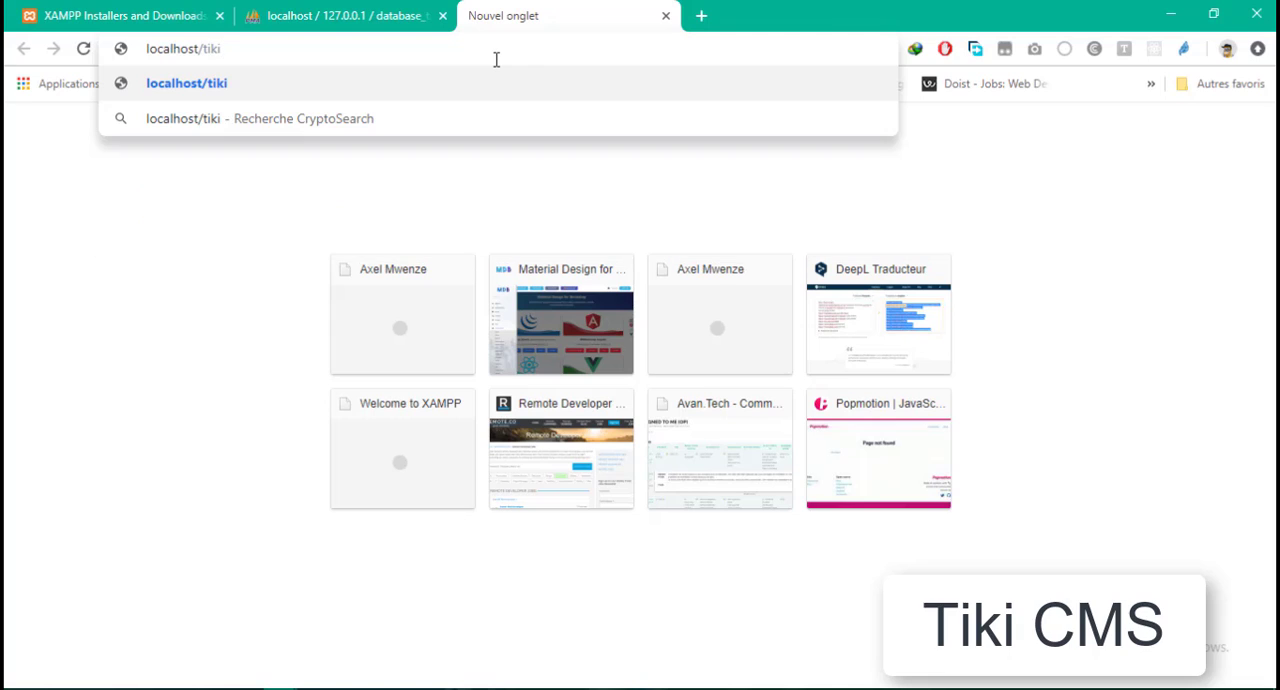
key(Return)
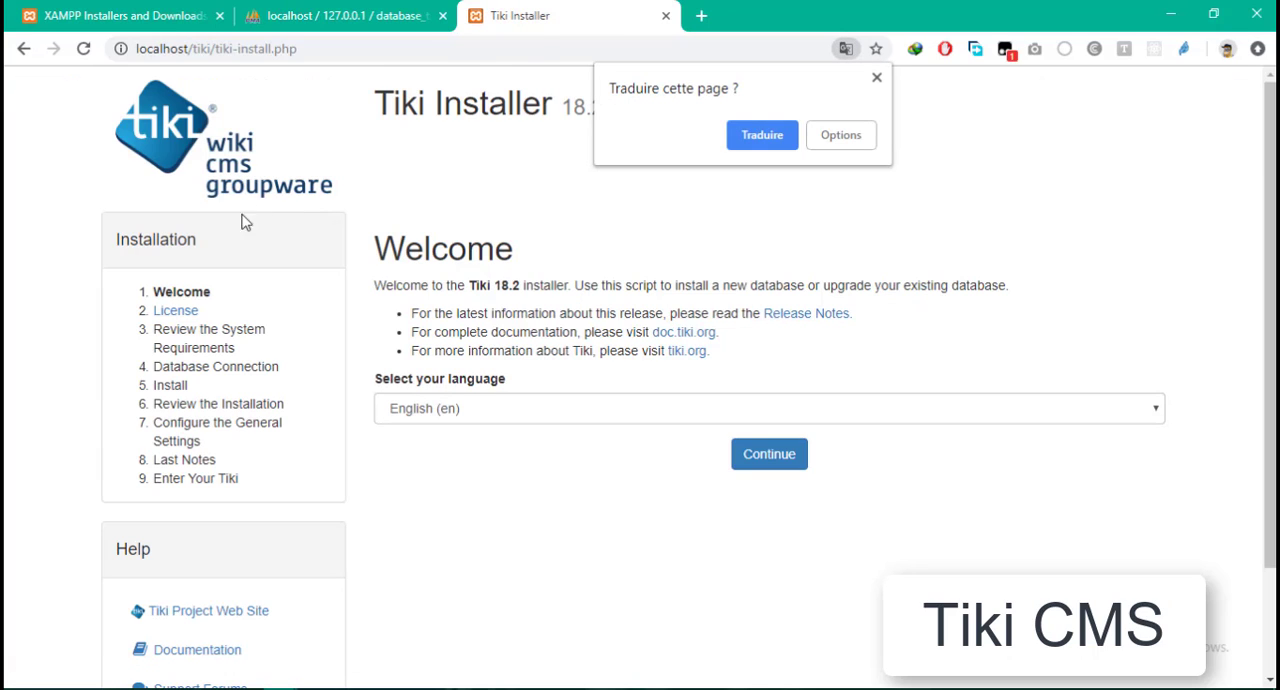
click(877, 78)
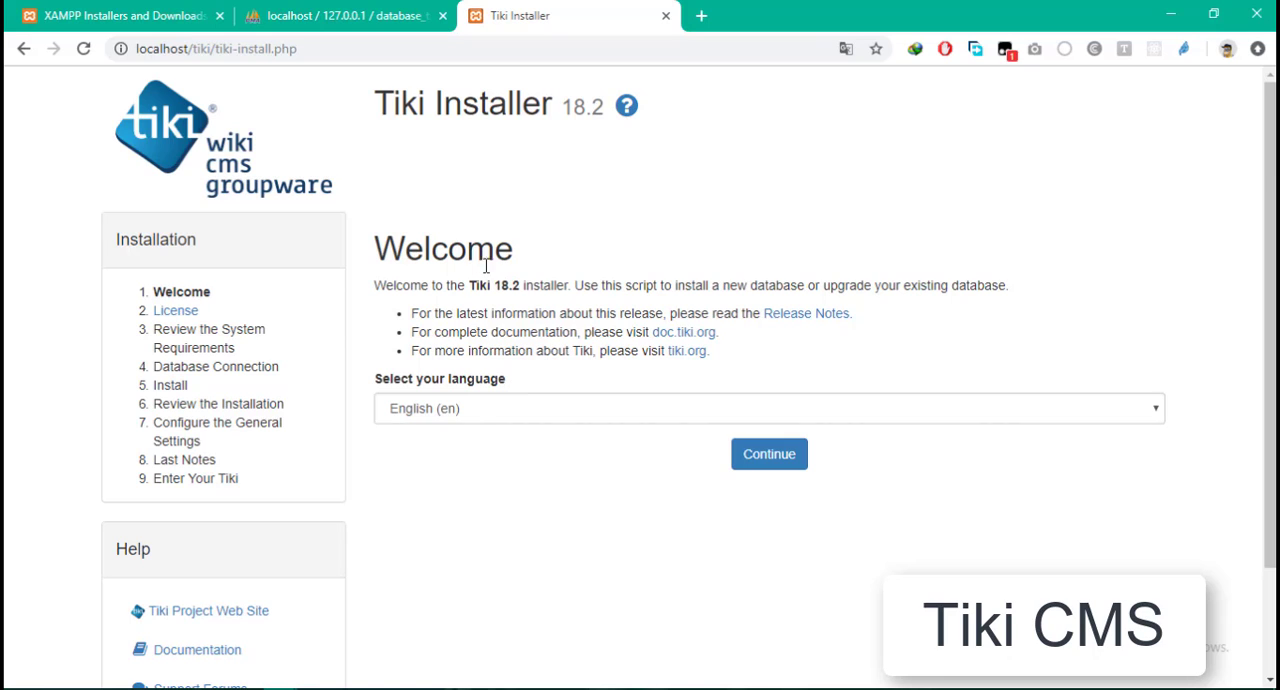
- Set the installer language to French (Français, fr) and continue to the license page
scroll(351, 486, down, 1)
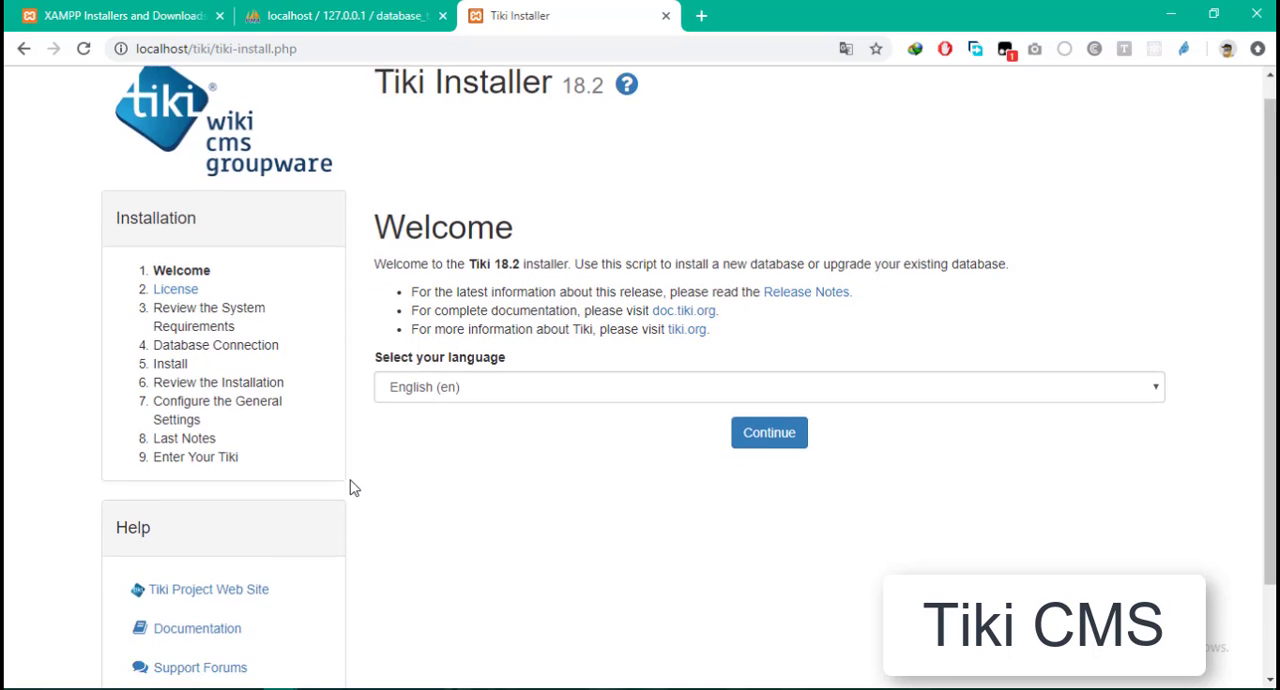
scroll(366, 469, up, 1)
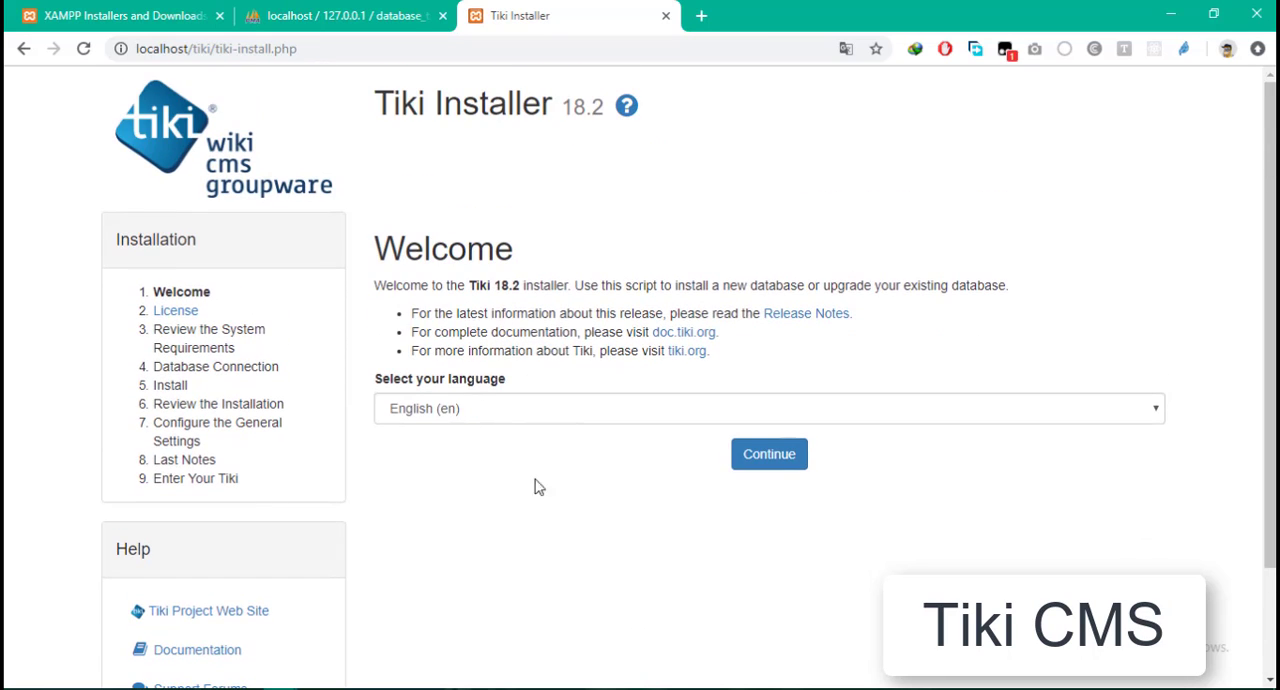
click(655, 418)
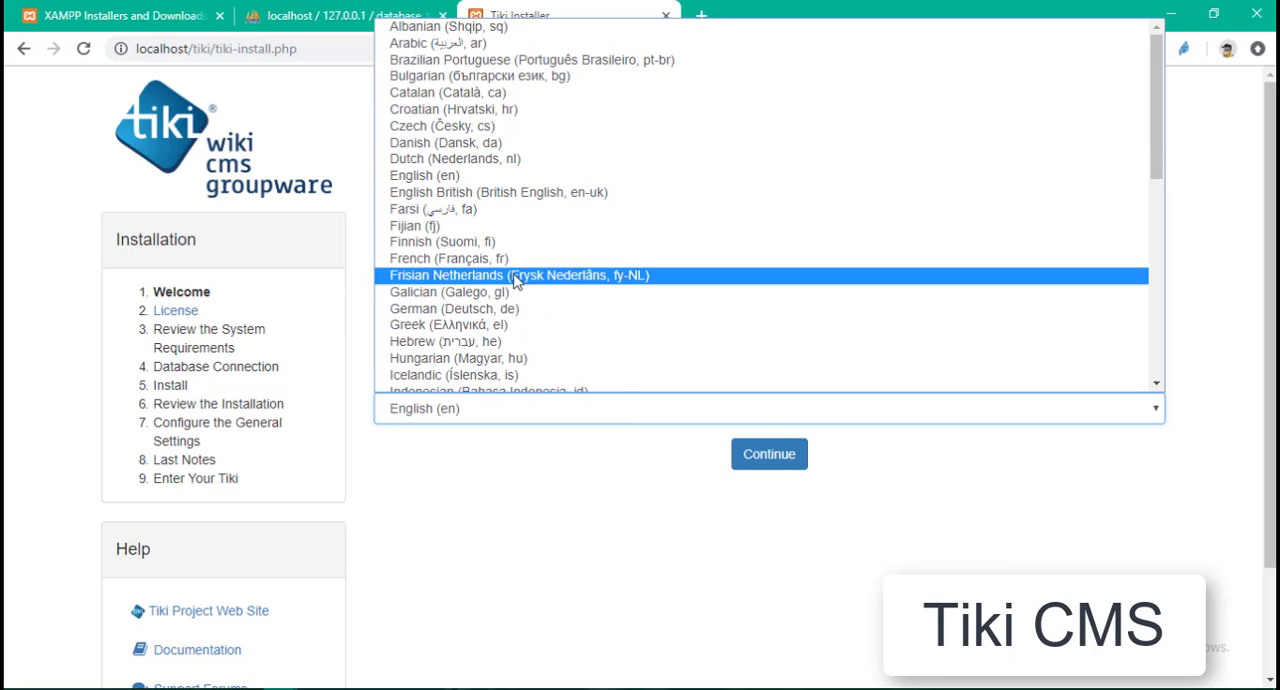
click(445, 258)
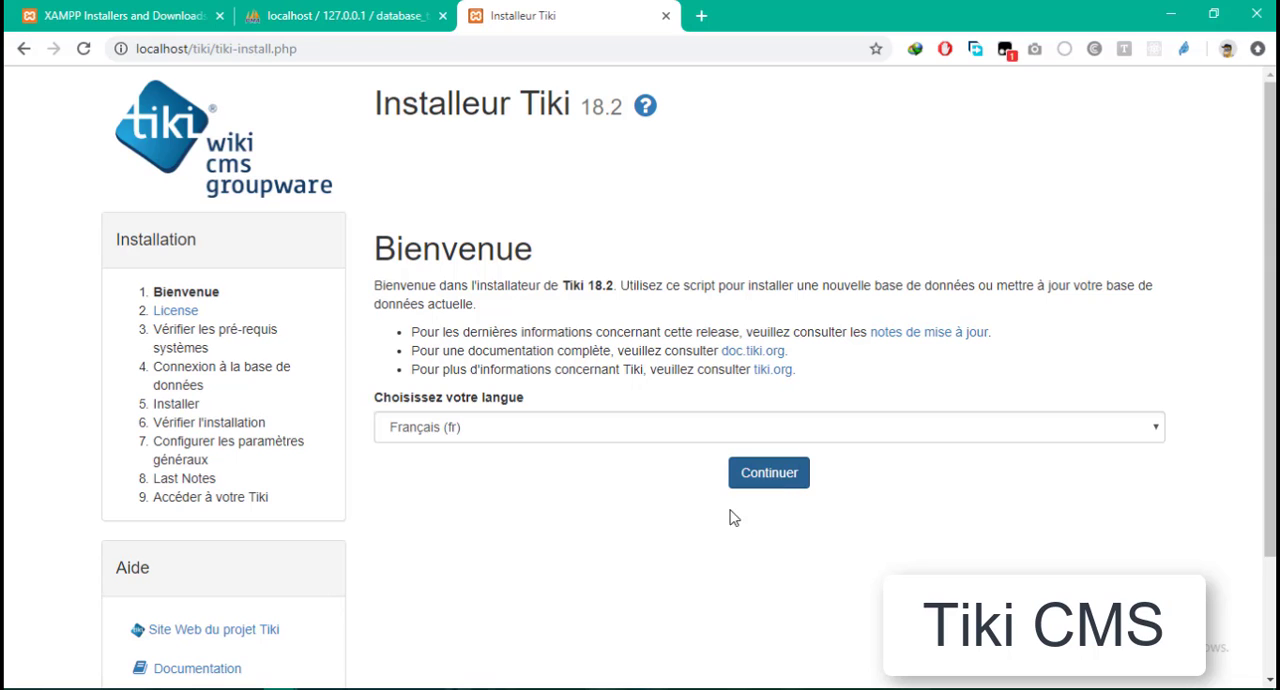
scroll(583, 516, down, 2)
scroll(583, 516, up, 2)
click(774, 477)
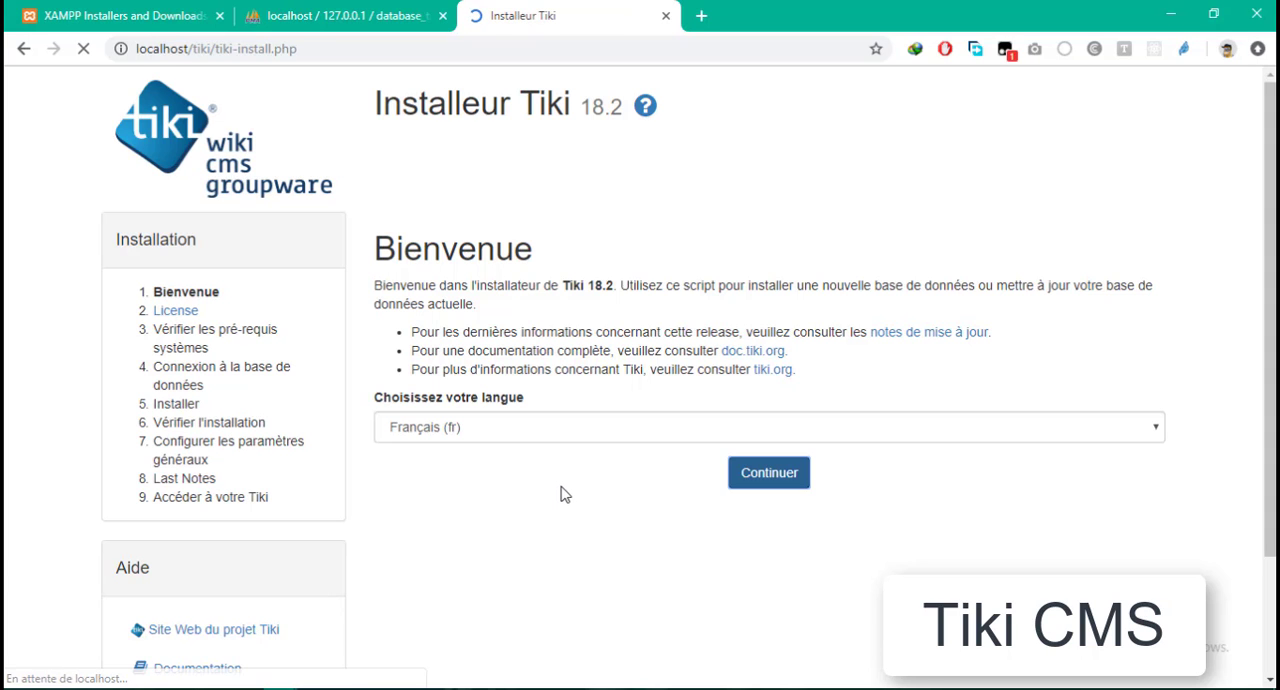
- Read through the LGPL license text to its end and continue to the system requirements check
scroll(797, 353, down, 10)
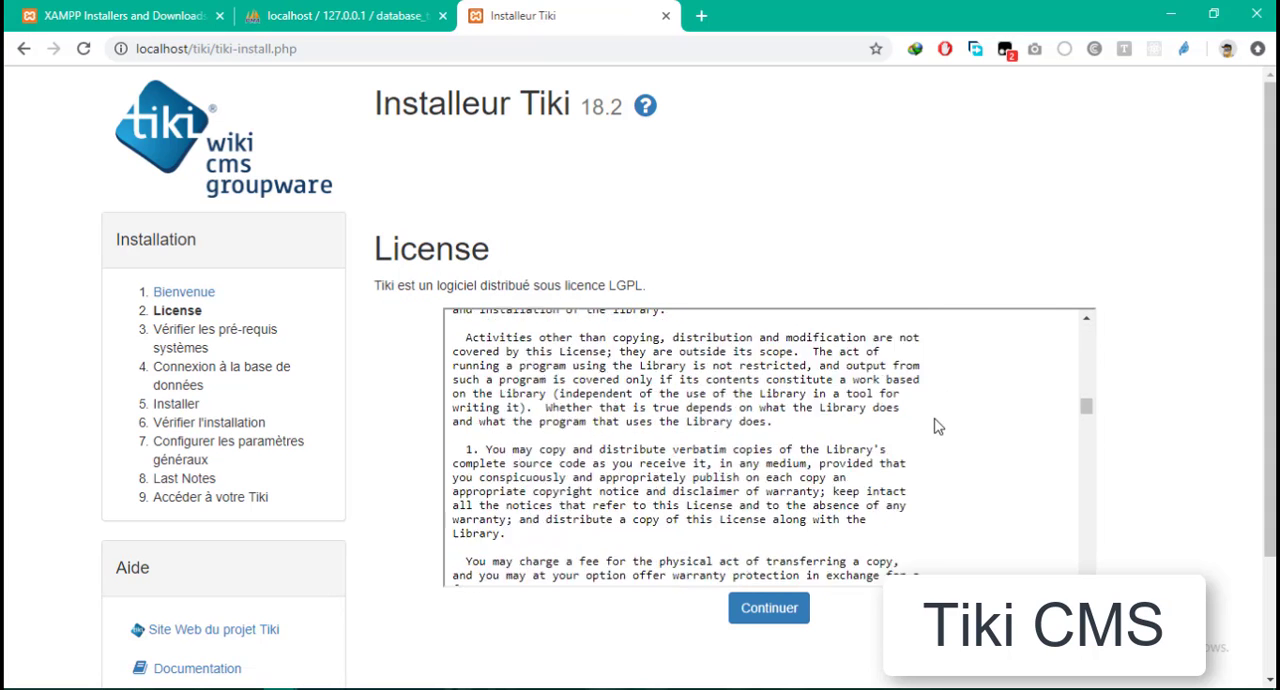
scroll(1210, 274, down, 2)
scroll(1177, 323, up, 2)
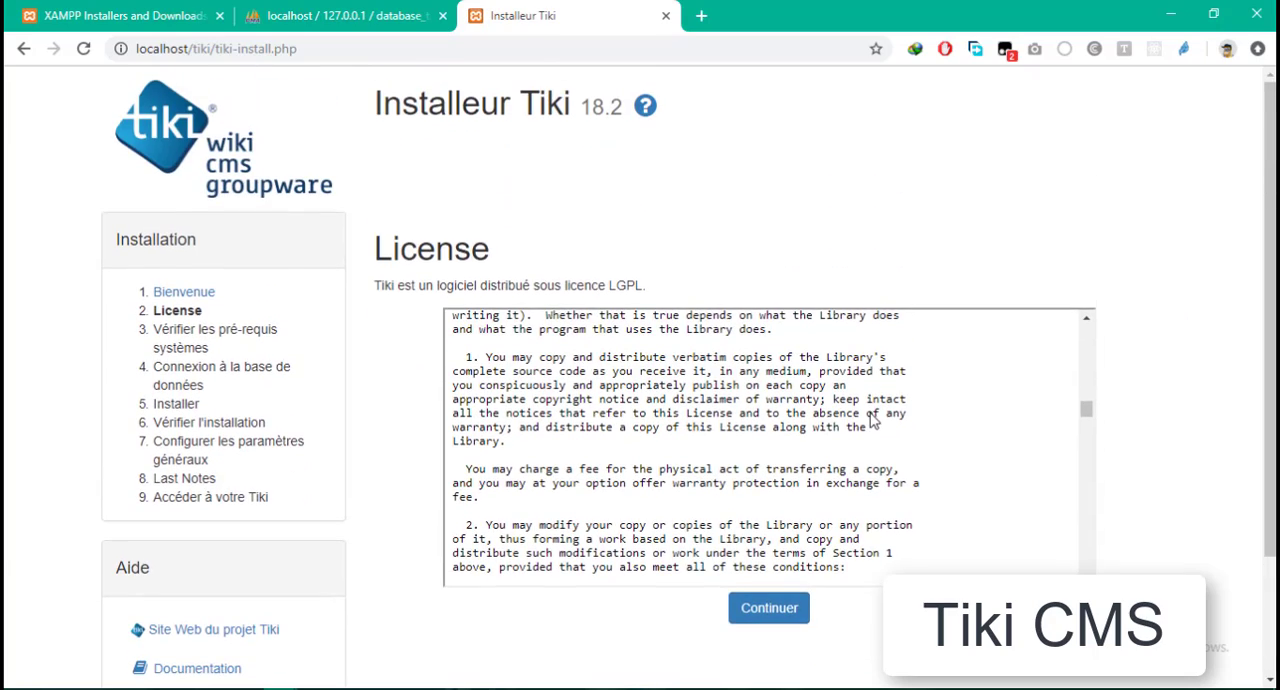
drag(1086, 410, 1068, 567)
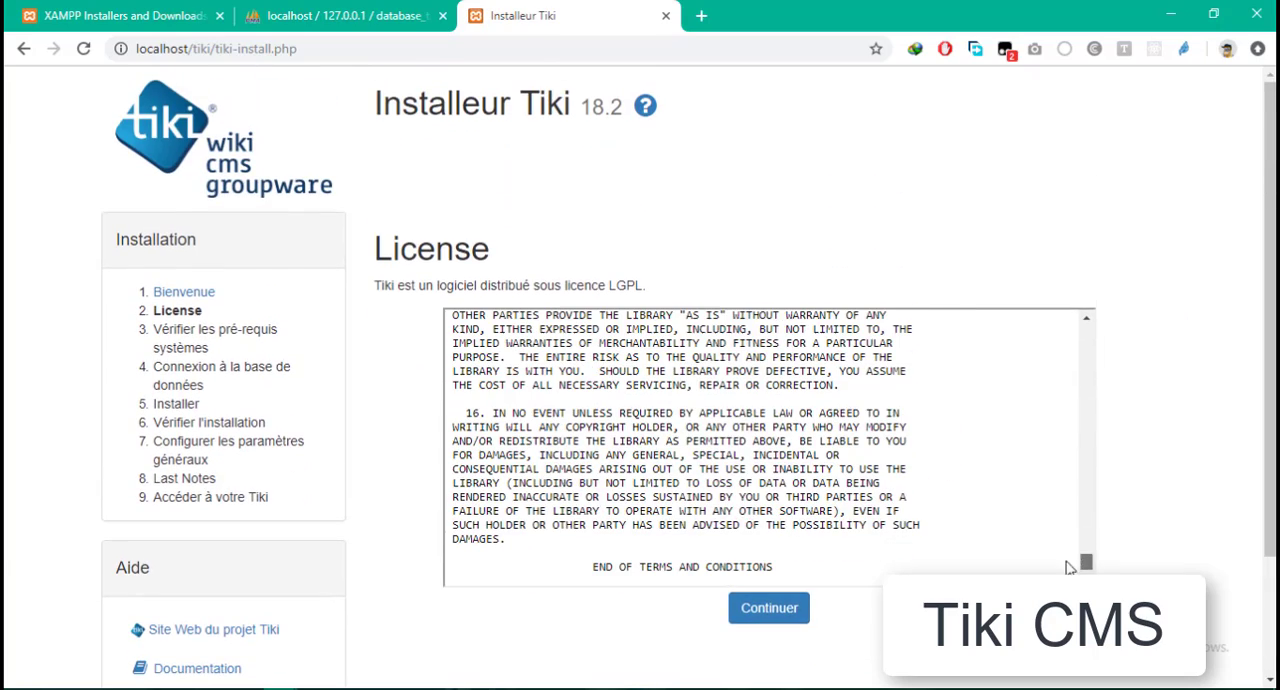
click(782, 624)
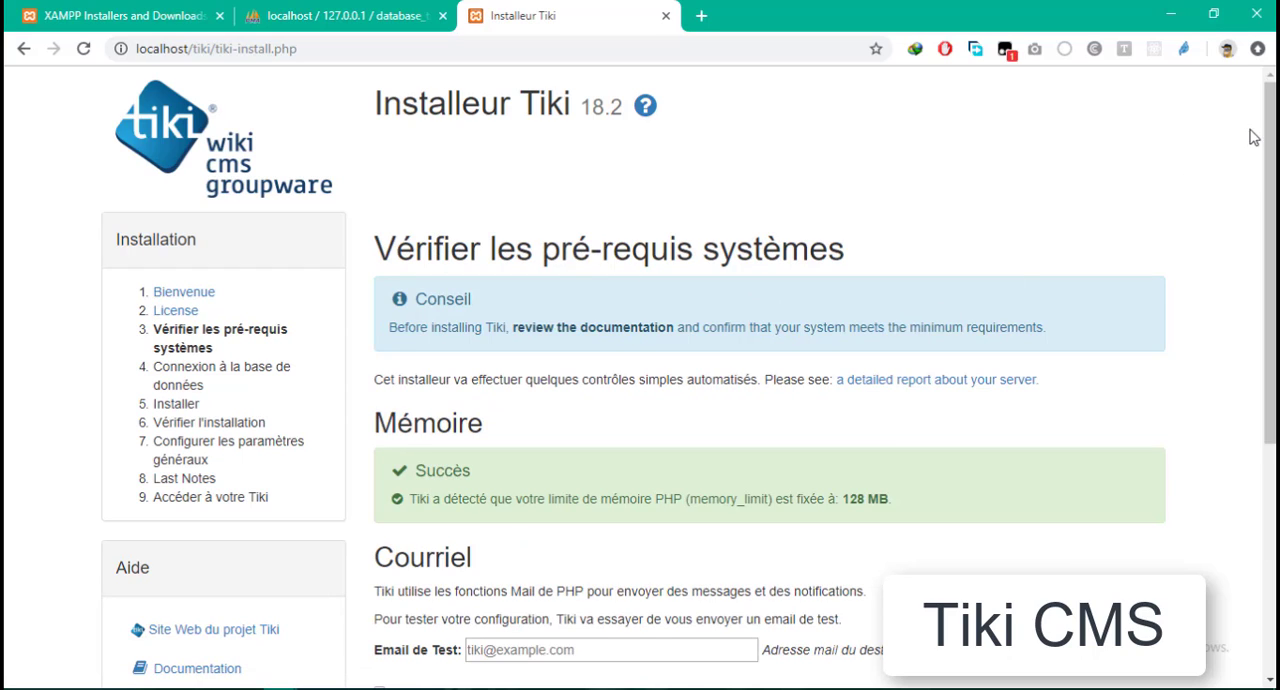
- Review the memory, test e-mail and image generation sections of the system requirements page
mouse_move(1268, 115)
mouse_down()
mouse_move(1250, 370)
mouse_move(1249, 117)
mouse_up()
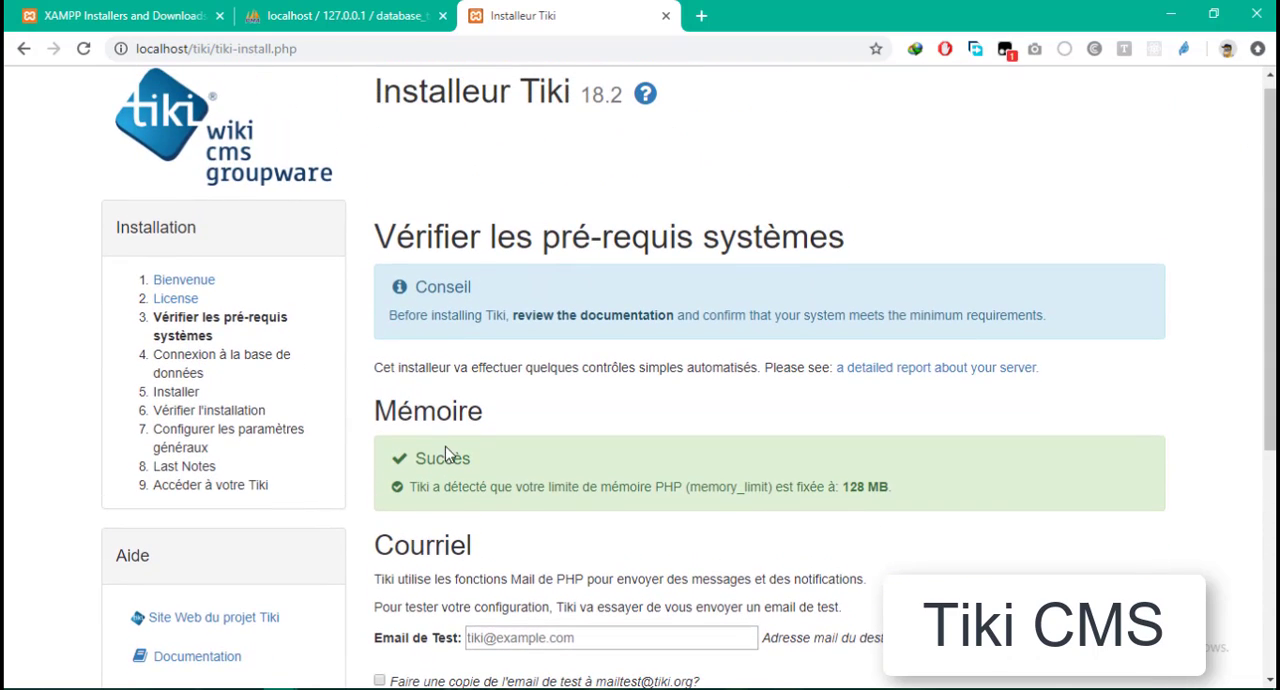
scroll(450, 456, down, 1)
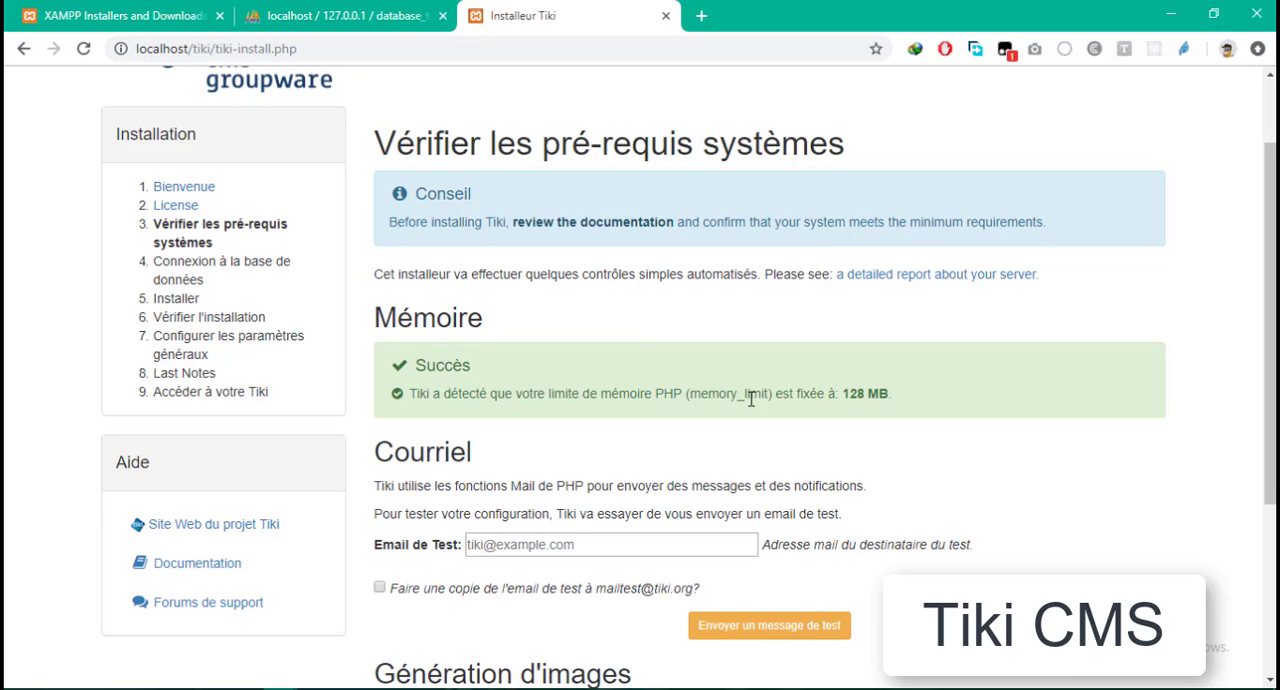
scroll(518, 455, down, 2)
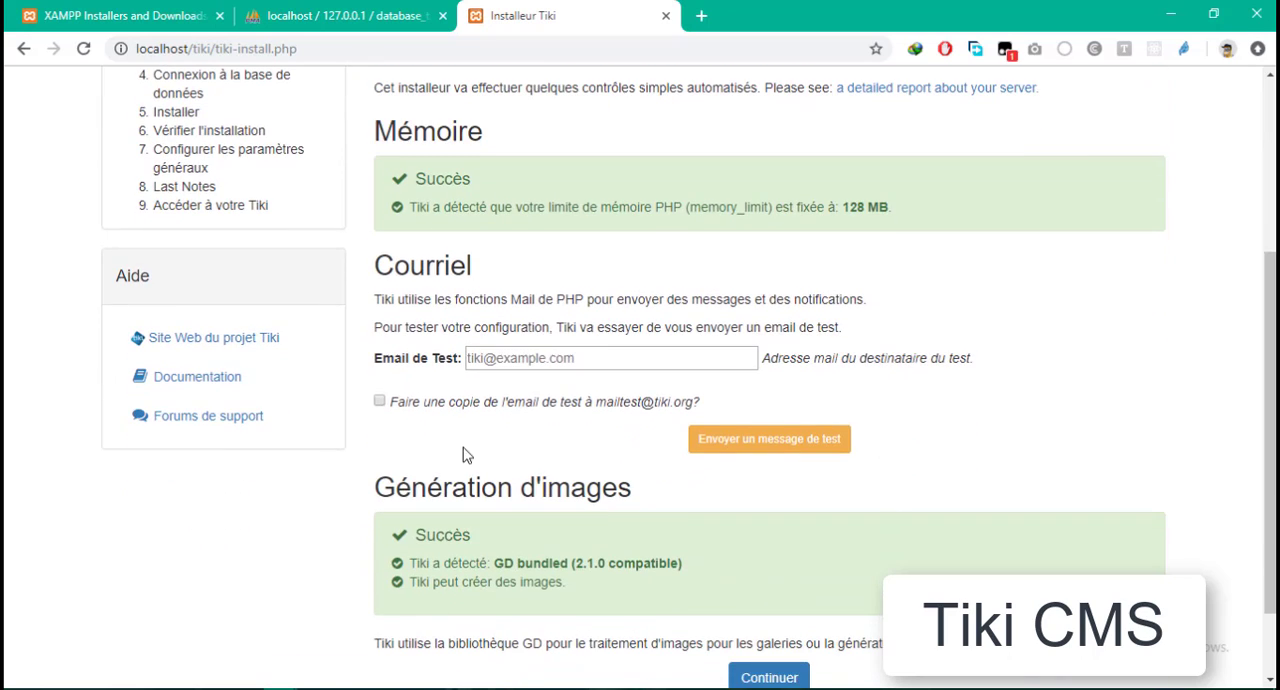
click(722, 361)
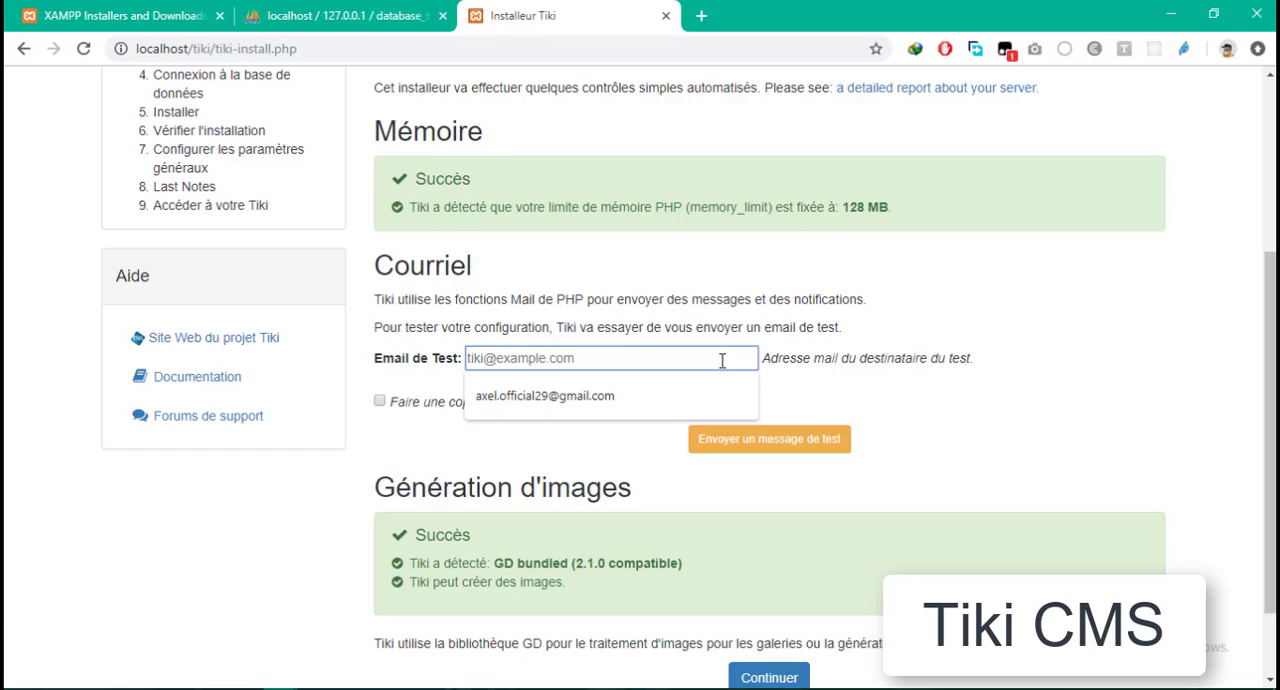
click(921, 274)
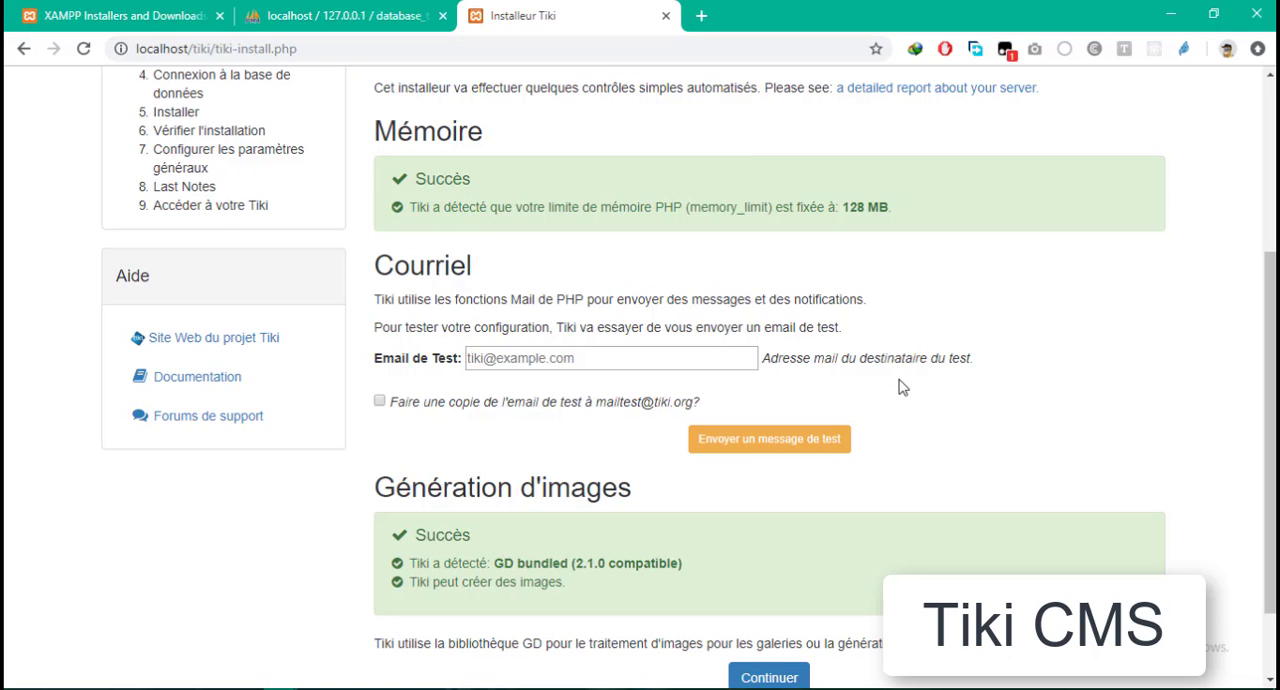
scroll(891, 378, down, 1)
scroll(850, 377, up, 4)
scroll(614, 377, down, 1)
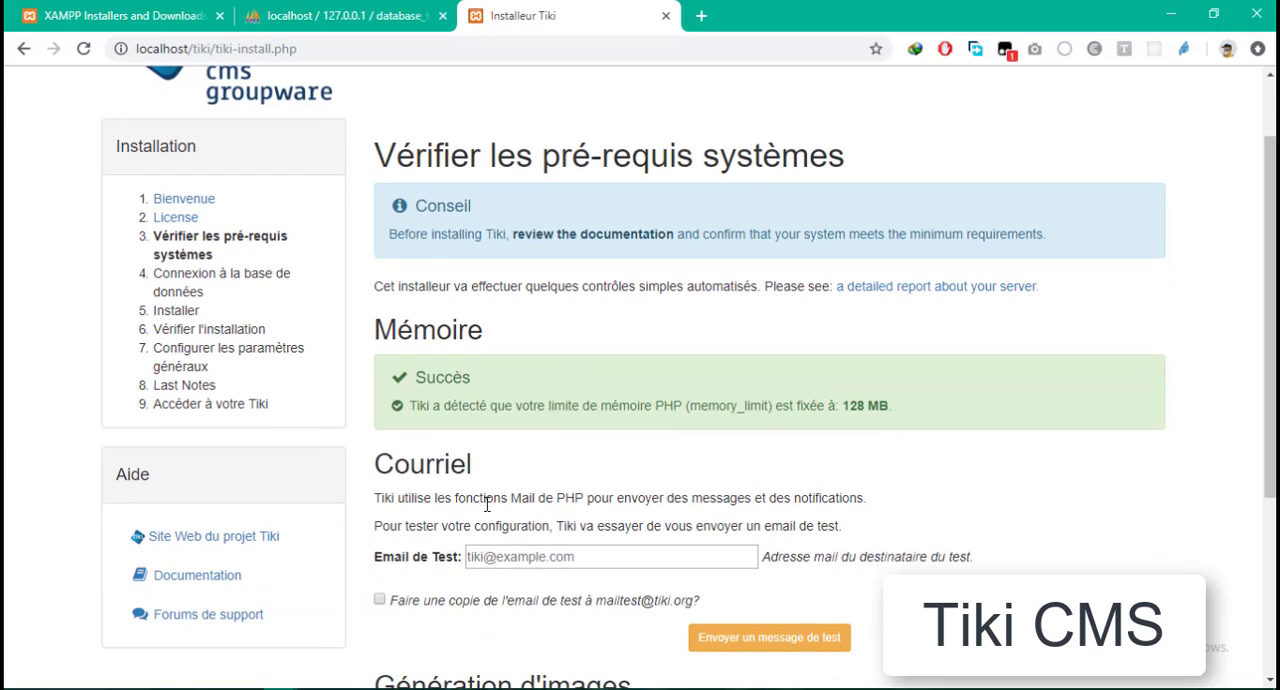
scroll(421, 470, down, 3)
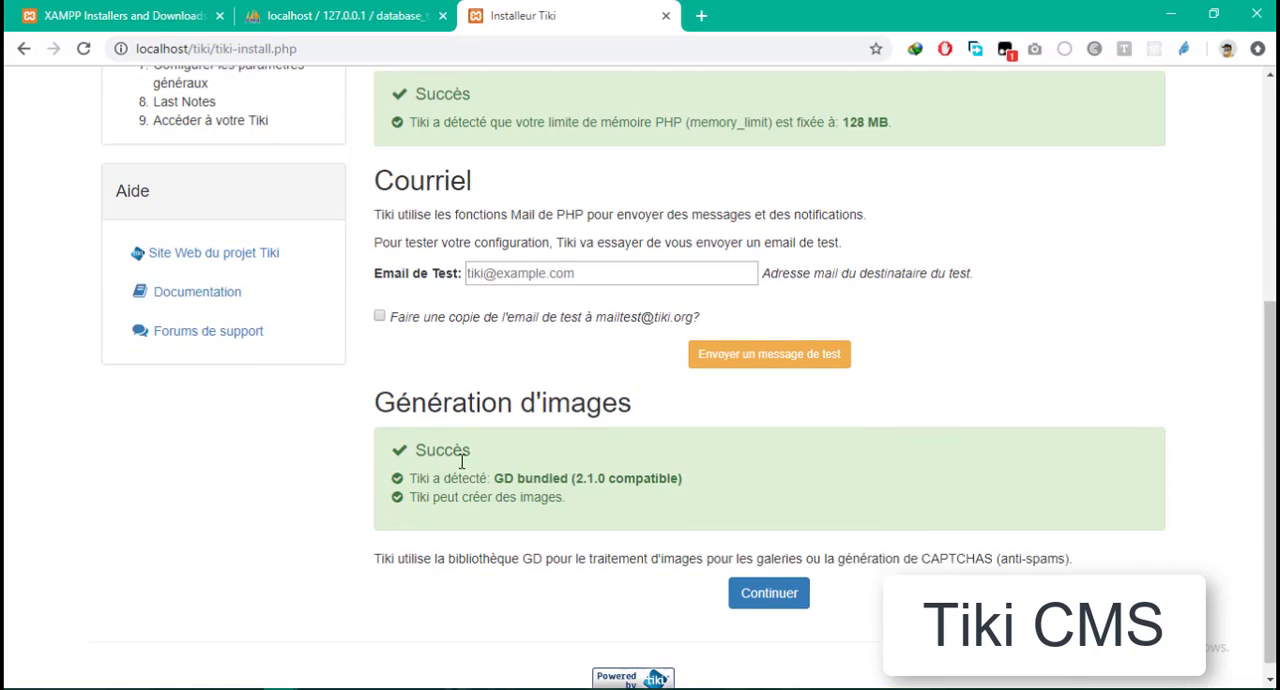
scroll(638, 300, up, 5)
scroll(540, 452, down, 5)
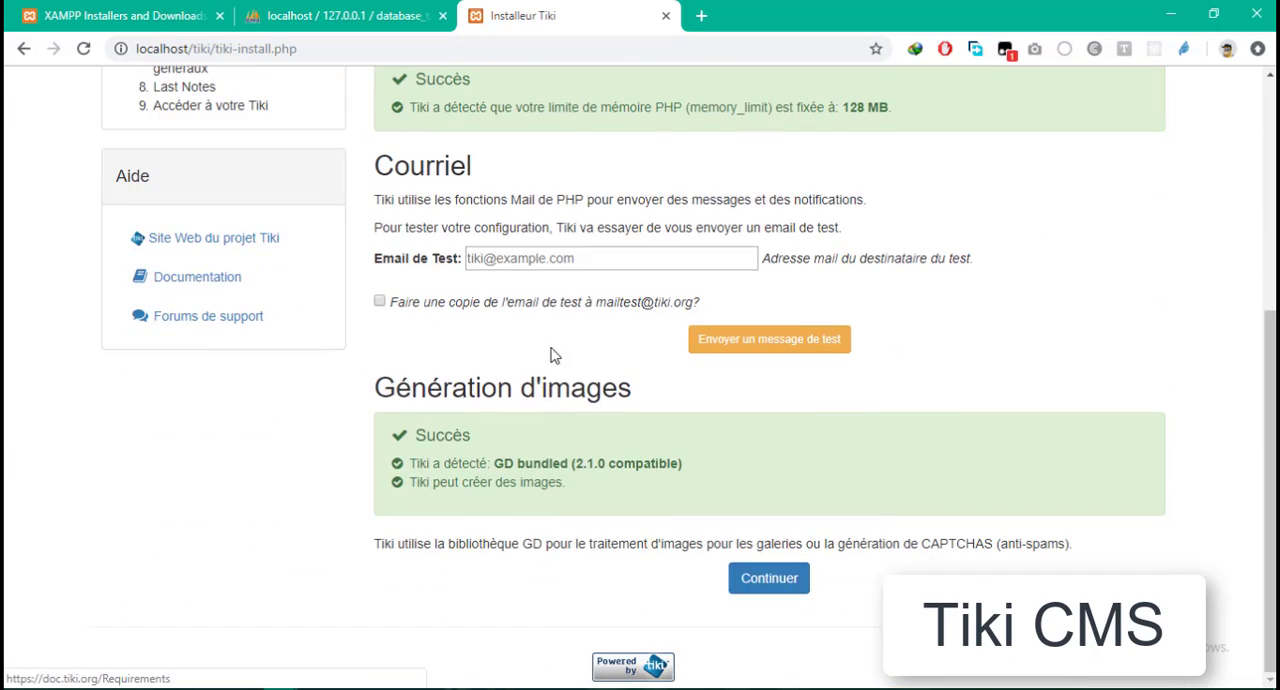
- Recheck the system requirements page and continue to the database connection configuration
scroll(550, 356, up, 1)
scroll(540, 240, up, 3)
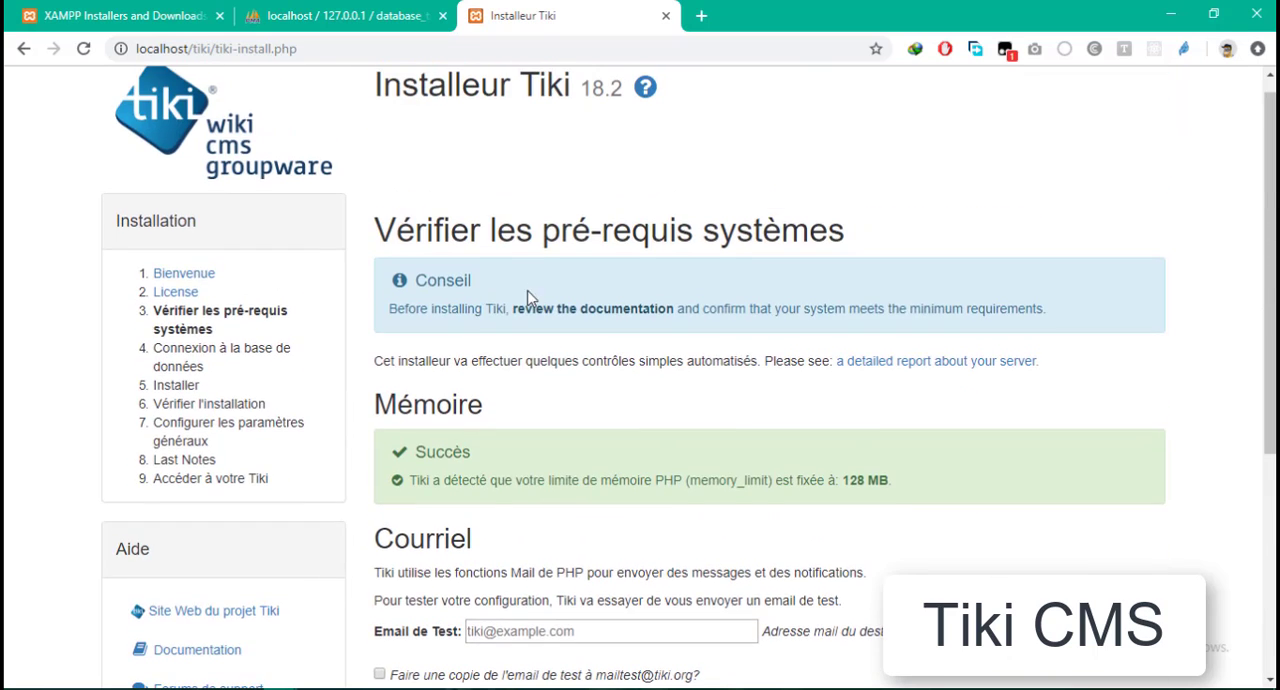
scroll(600, 320, down, 4)
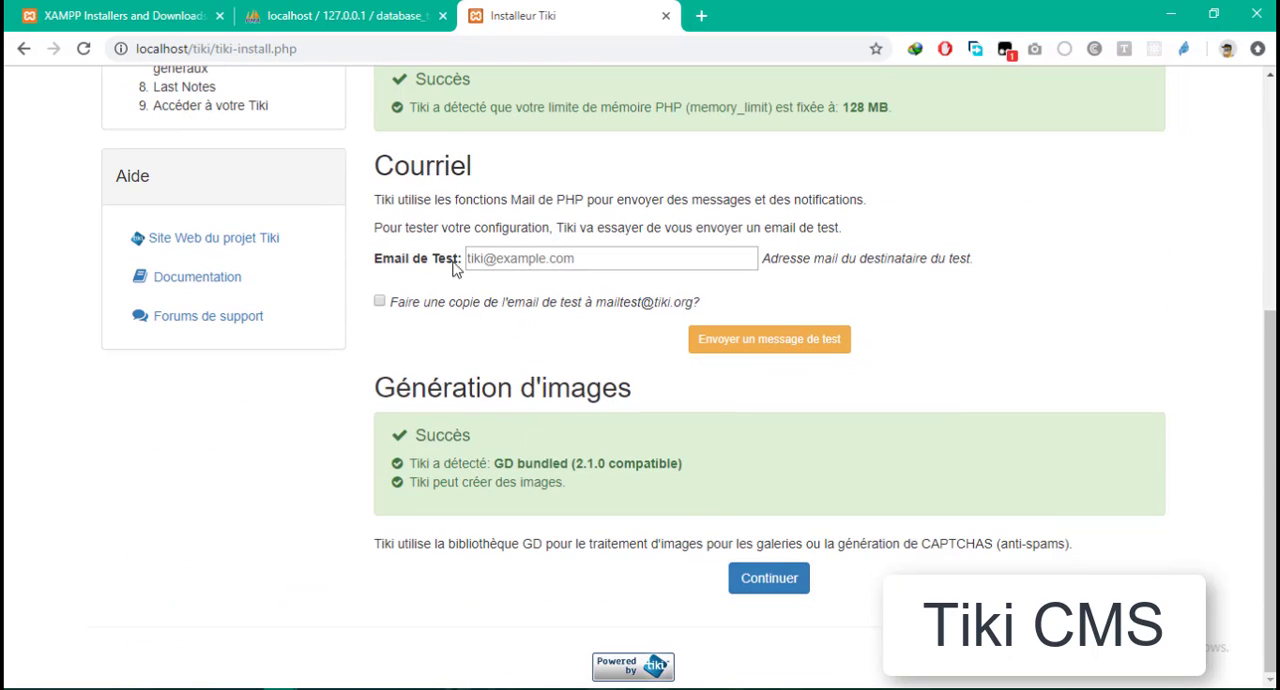
scroll(511, 309, up, 2)
scroll(797, 507, down, 2)
click(774, 581)
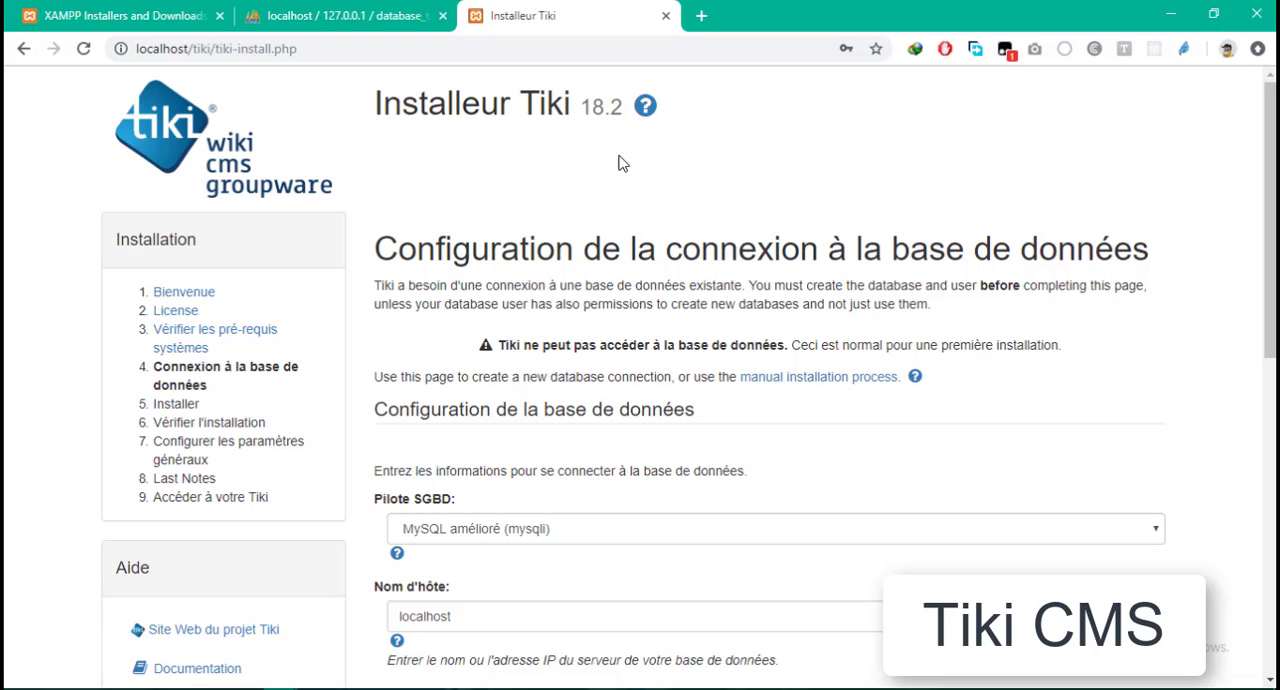
- Review the database driver and host name settings on the database connection page
scroll(886, 223, down, 6)
scroll(891, 240, up, 6)
scroll(556, 490, down, 3)
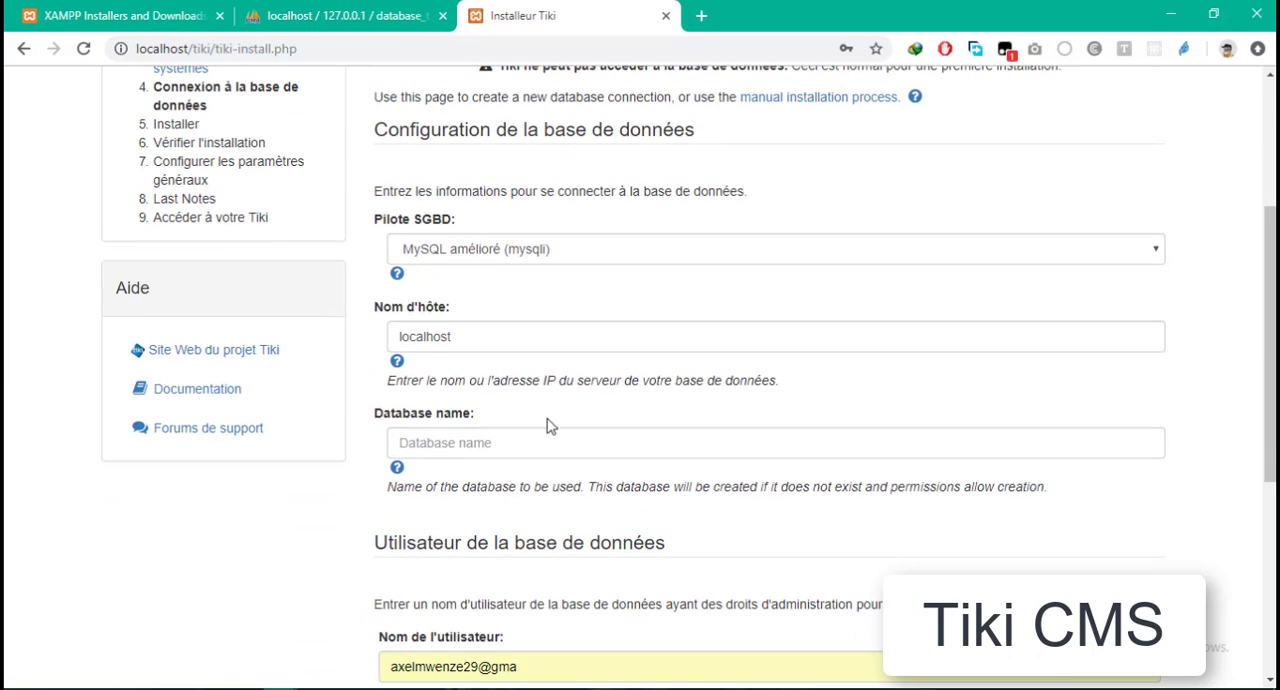
click(545, 249)
click(545, 249)
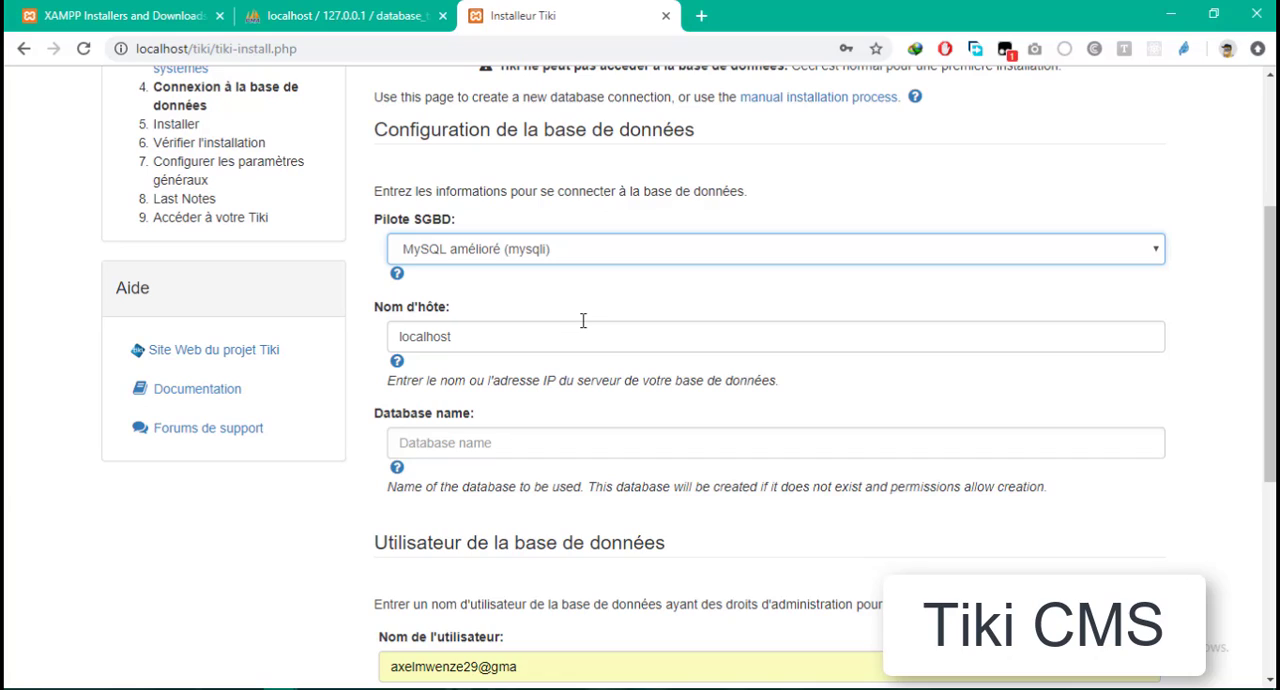
double_click(478, 336)
click(533, 336)
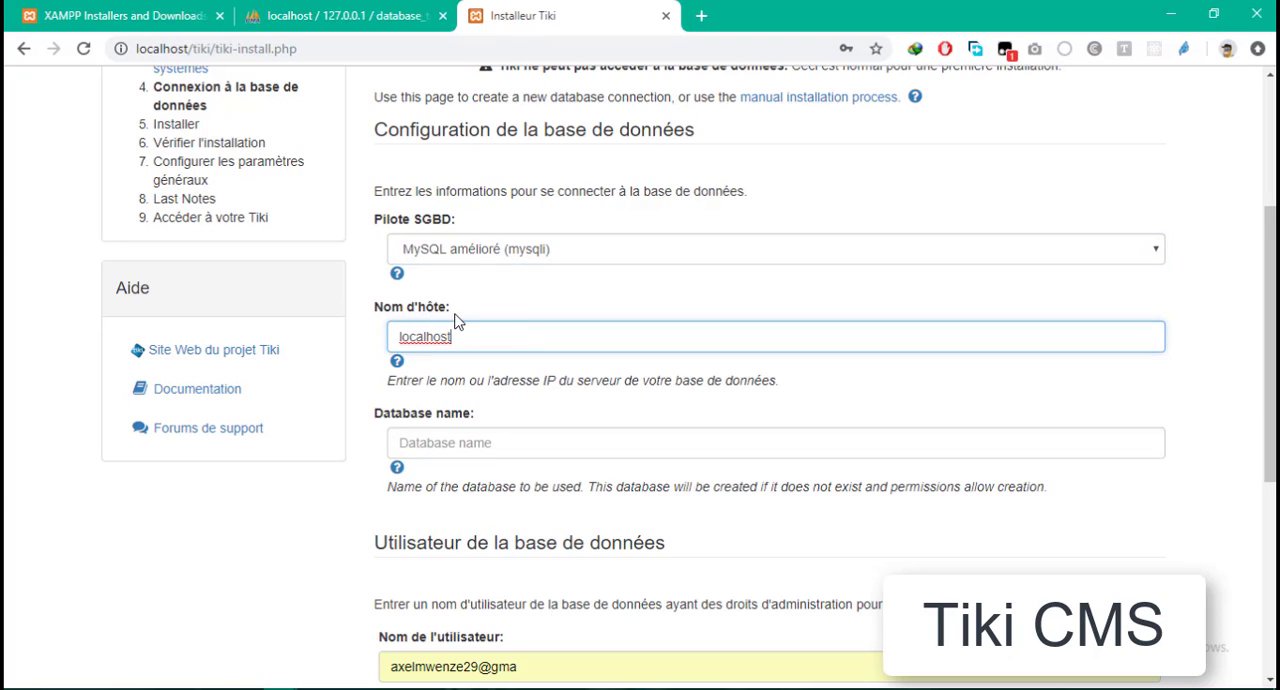
drag(461, 333, 372, 352)
click(454, 339)
drag(510, 333, 358, 352)
click(558, 335)
drag(434, 340, 364, 356)
click(576, 333)
- Check the database's name in phpMyAdmin and enter database_tiki as the database name in the Tiki installer
click(490, 438)
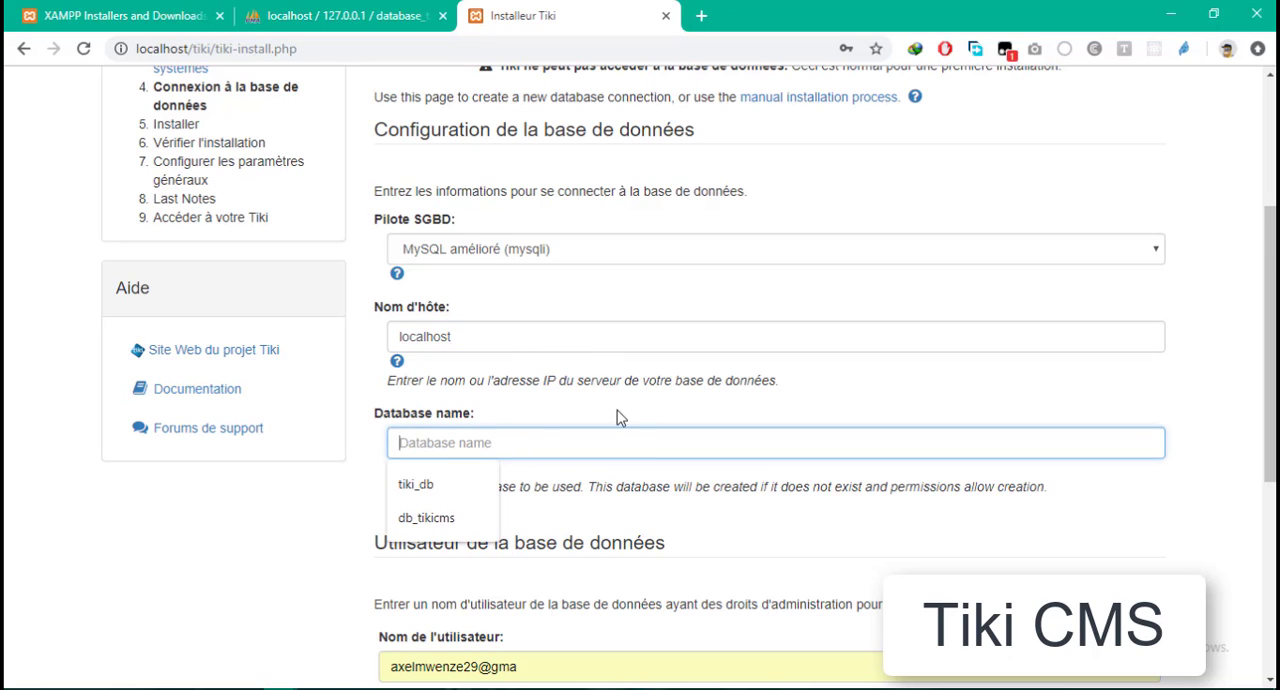
click(368, 14)
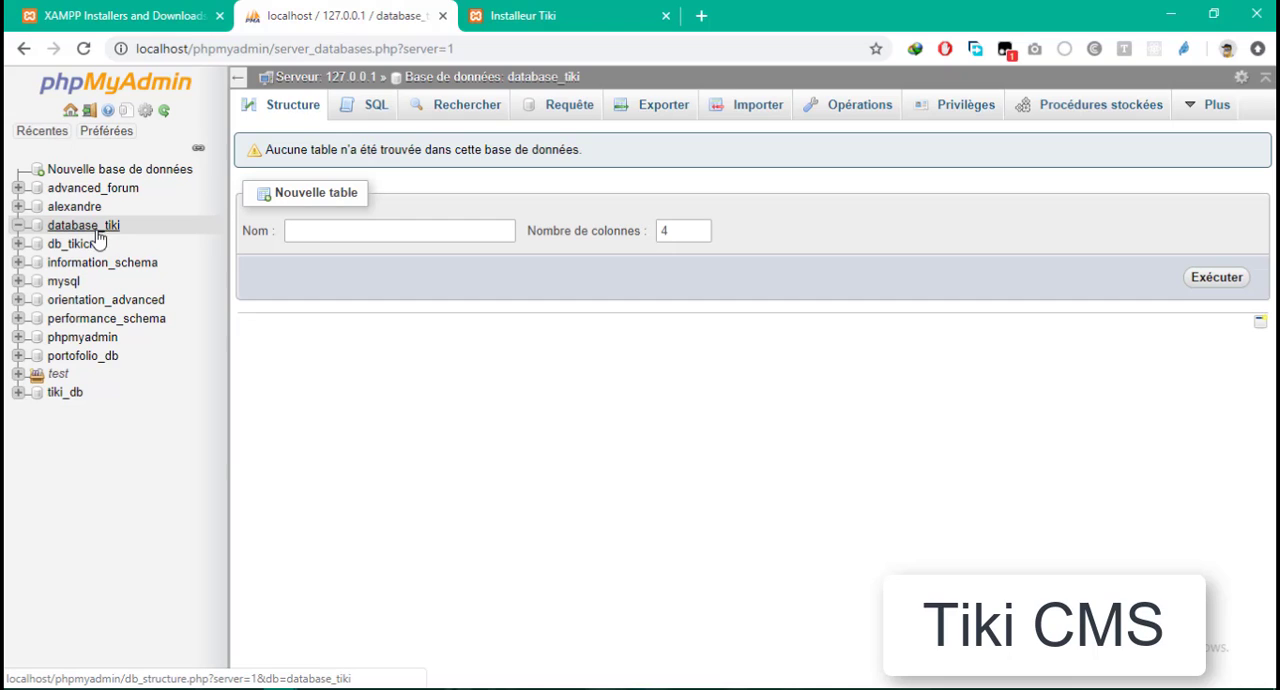
click(520, 15)
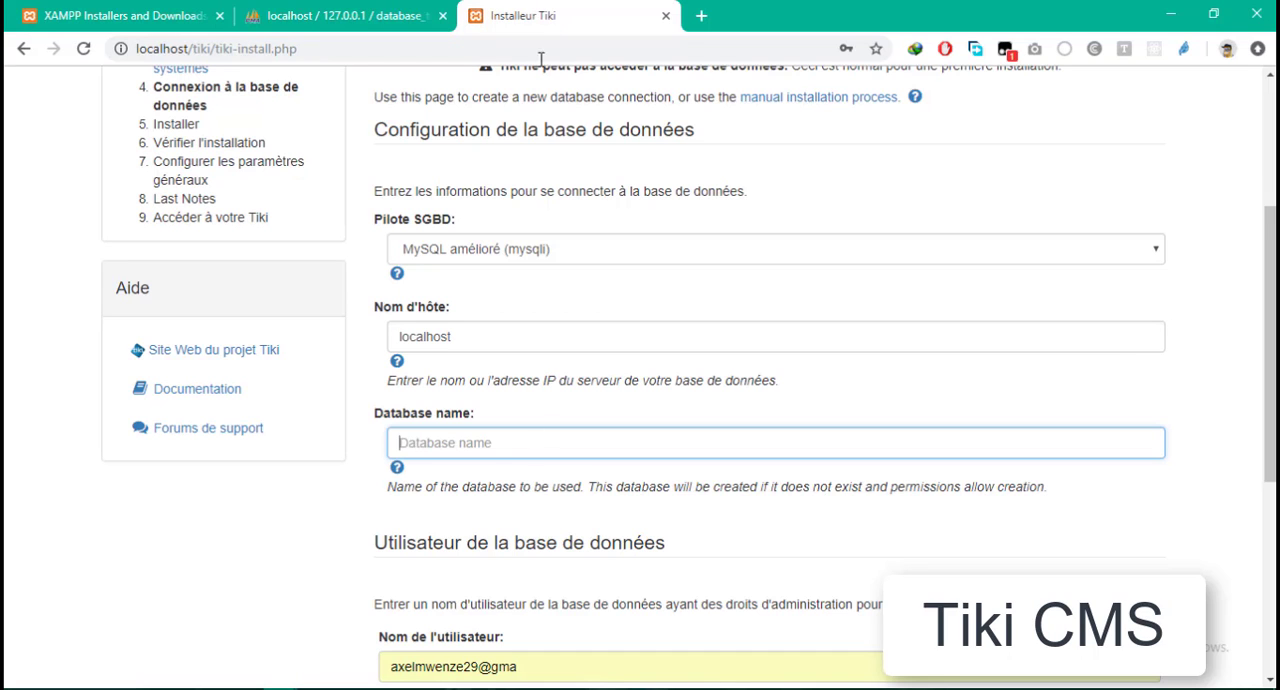
click(486, 442)
text(database_tiki)
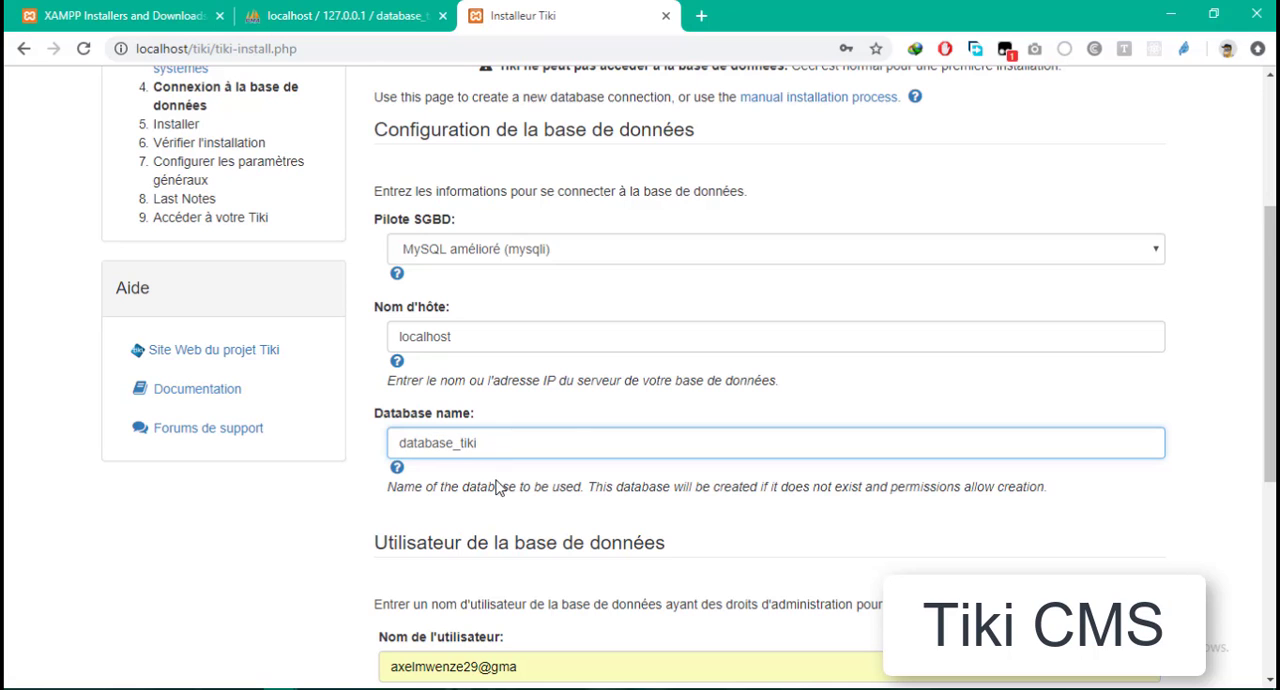
- Clear the autofilled database user name and password, and set the user name to root with an empty password
scroll(497, 487, down, 3)
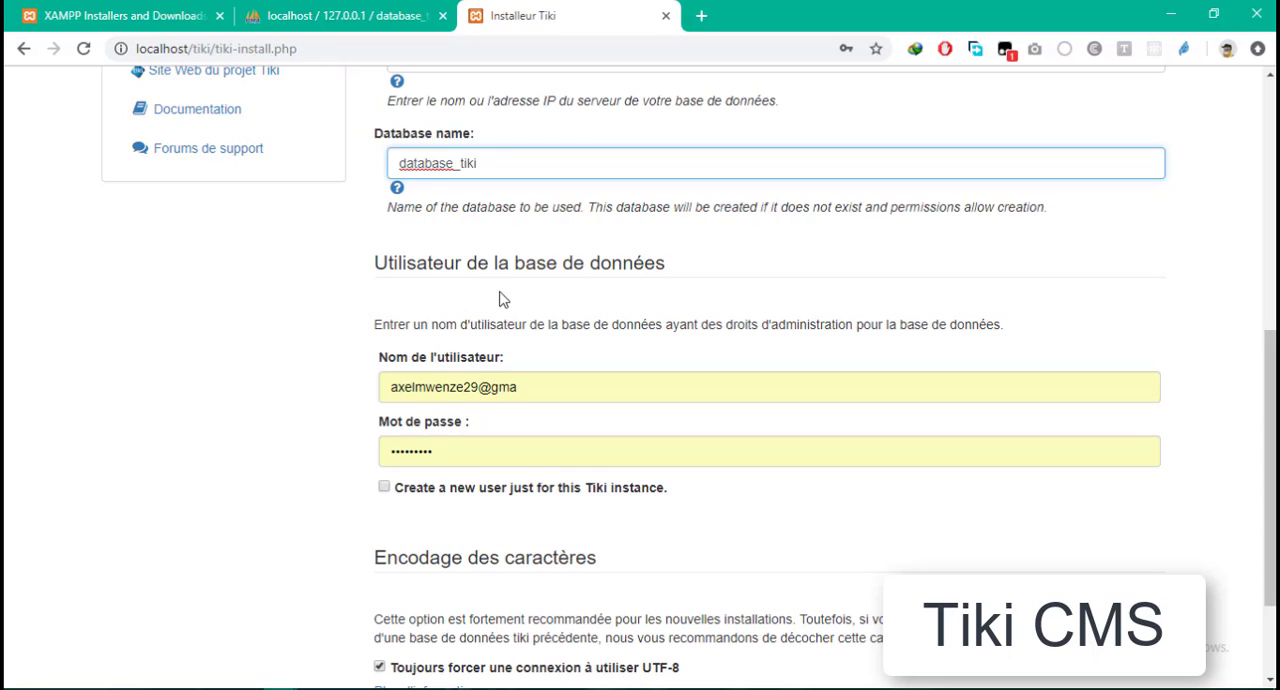
click(501, 298)
triple_click(537, 400)
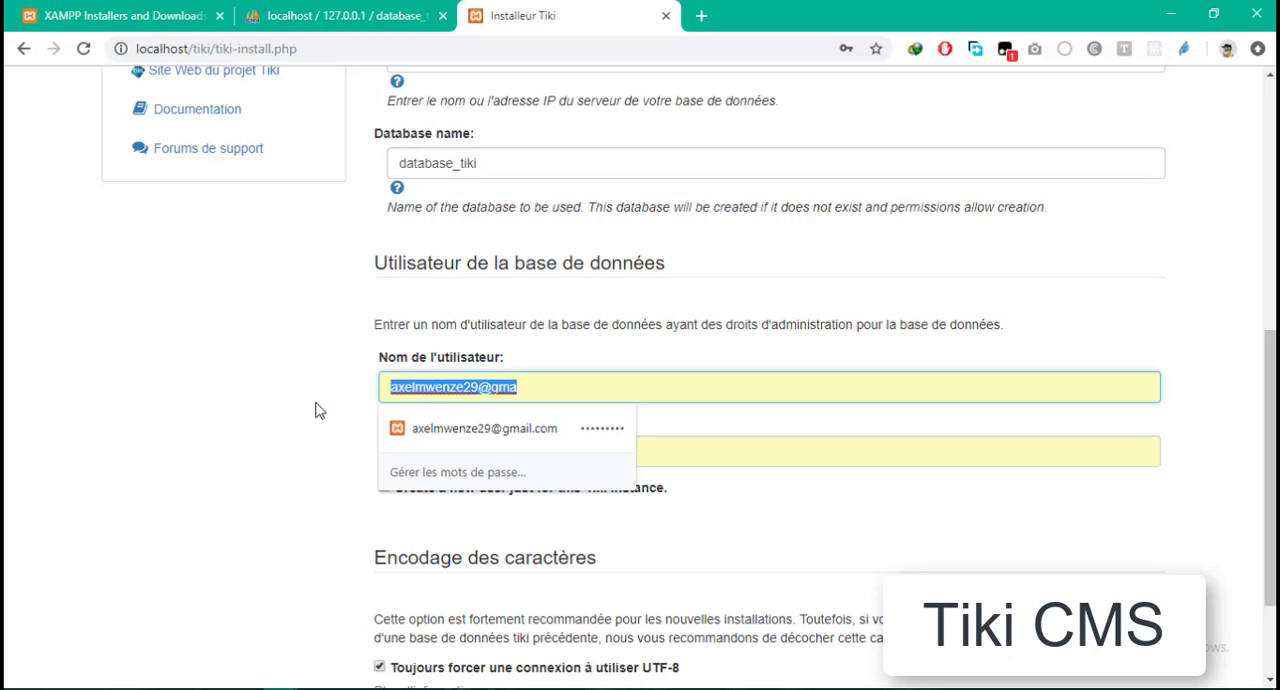
key(BackSpace)
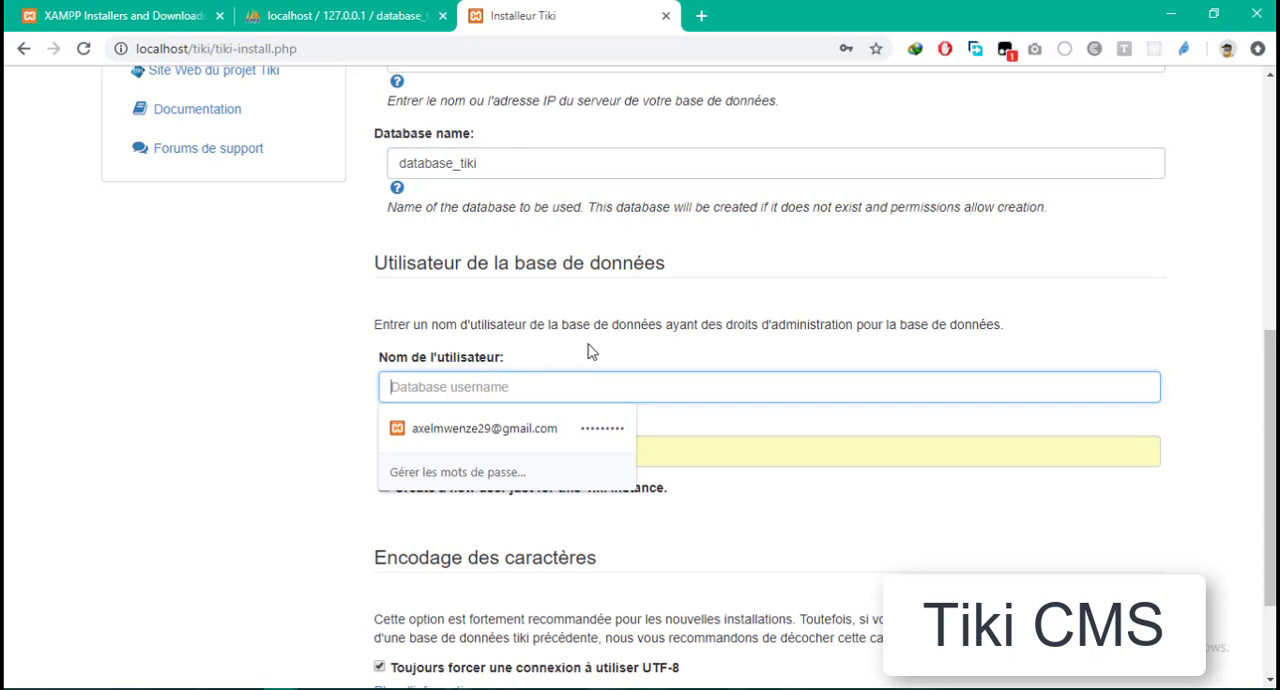
click(229, 391)
double_click(543, 451)
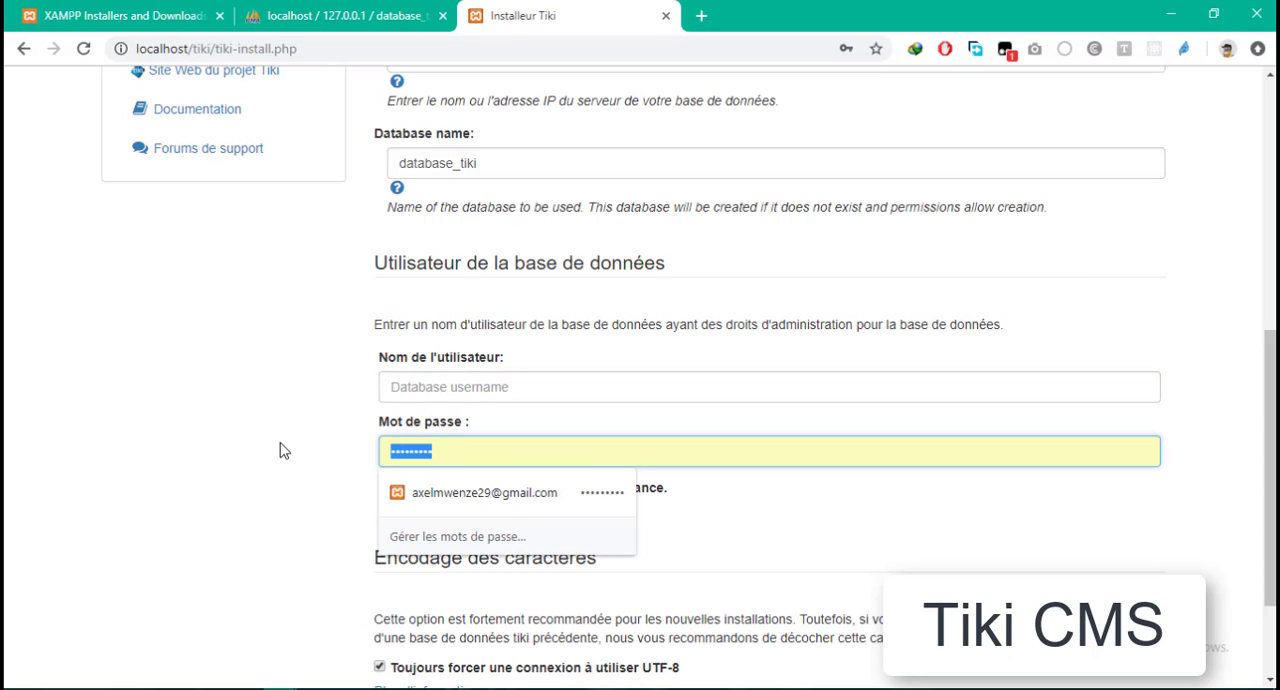
key(BackSpace)
click(453, 391)
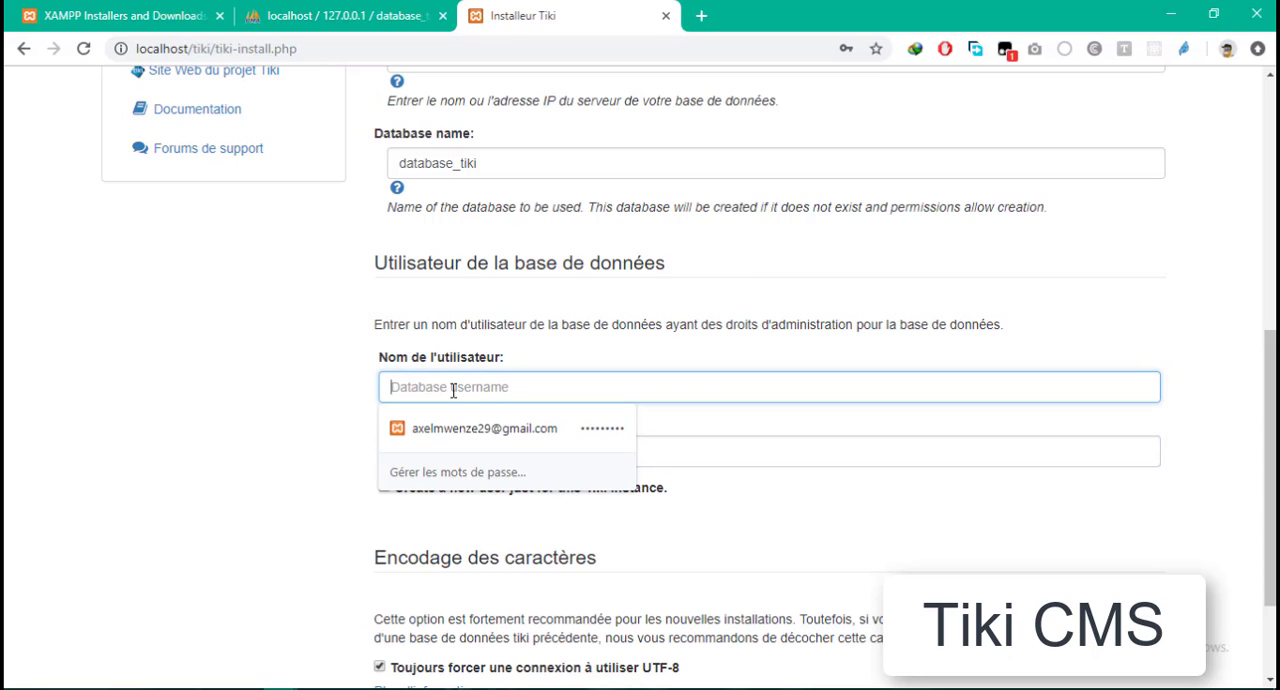
text(root)
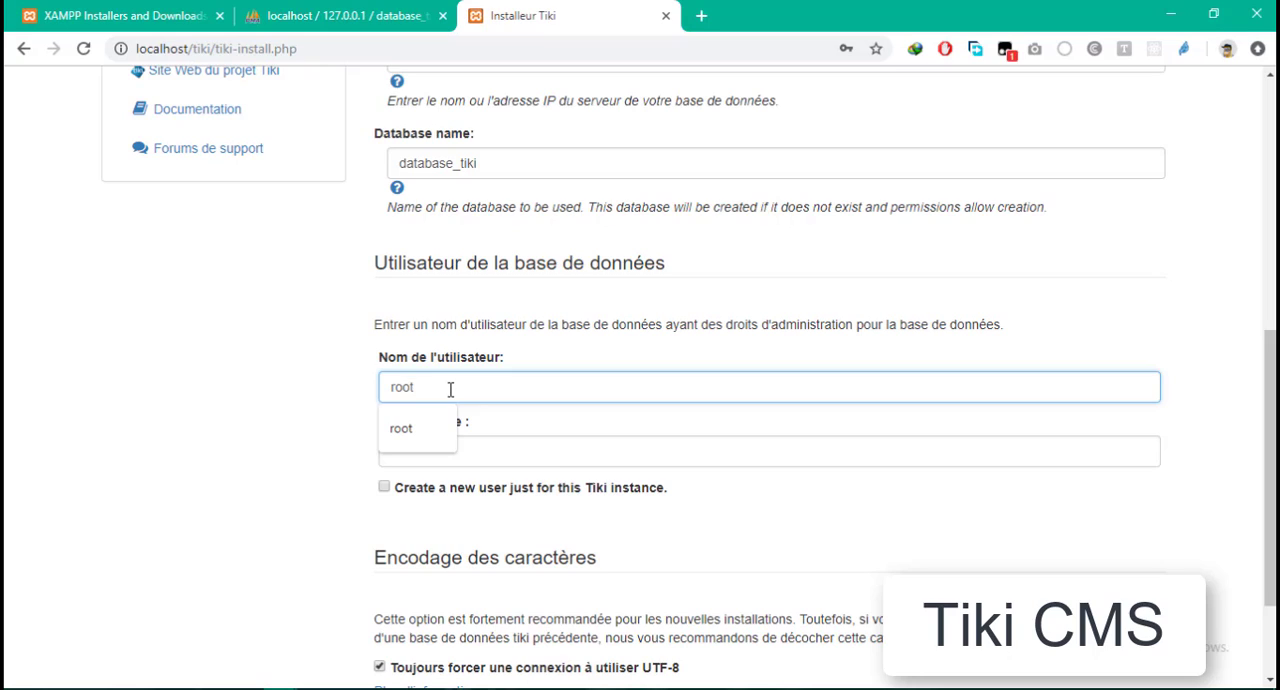
click(317, 392)
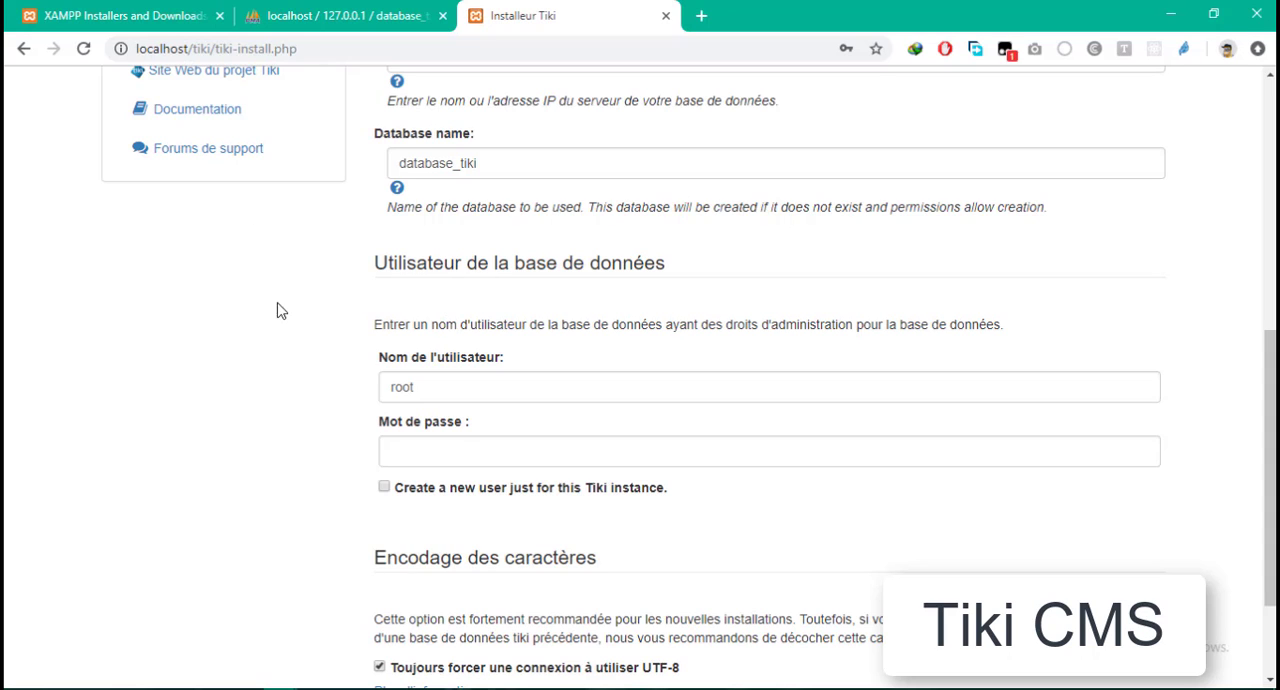
- Review the connection page again, checking the database user name and password fields and the character encoding option
scroll(986, 300, down, 2)
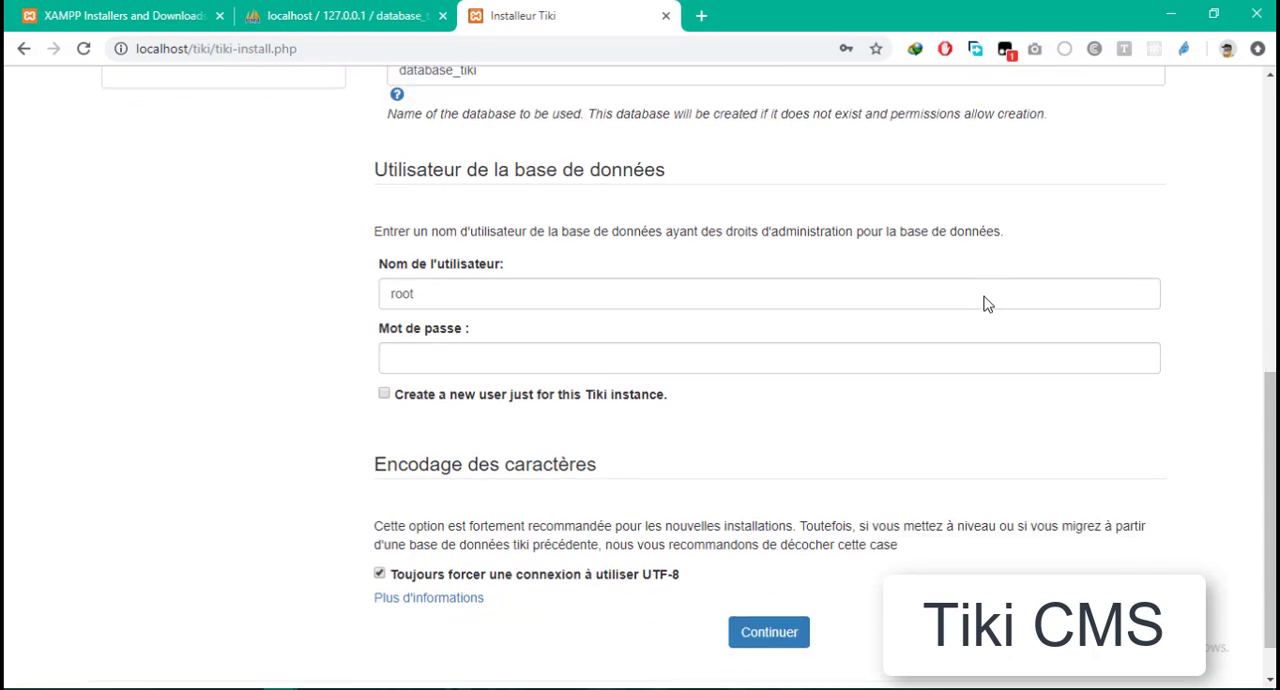
scroll(411, 443, up, 8)
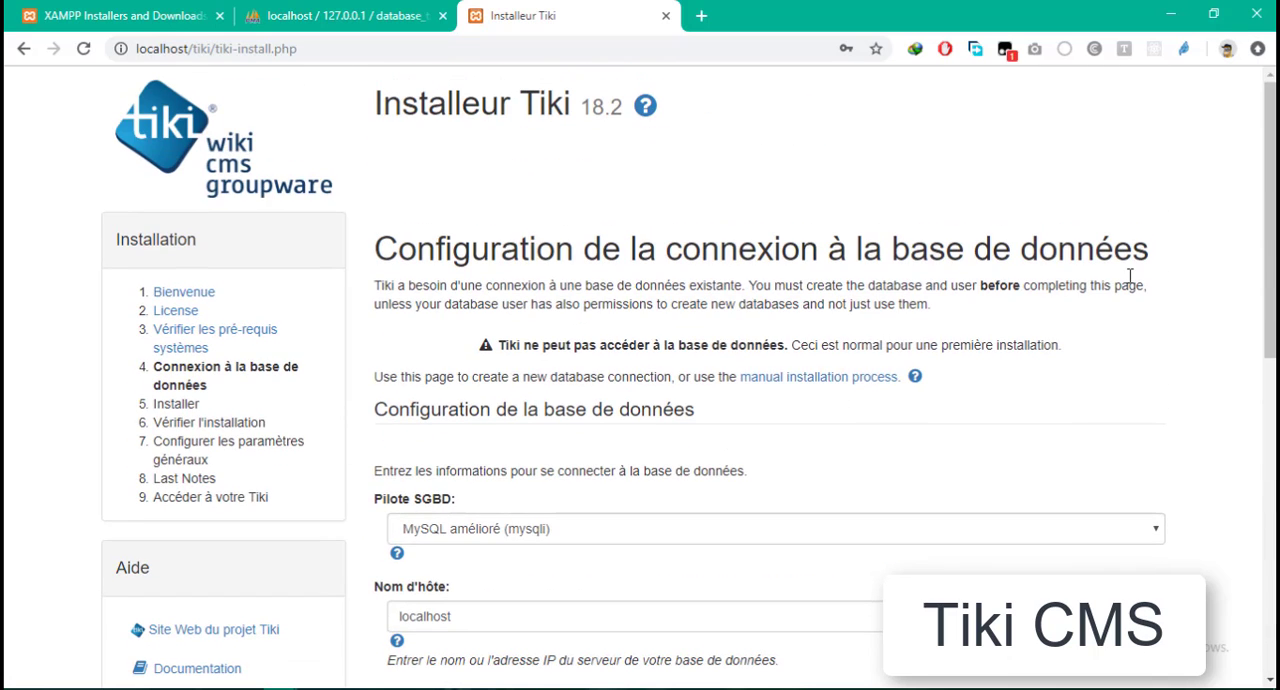
drag(1269, 140, 1229, 444)
click(431, 243)
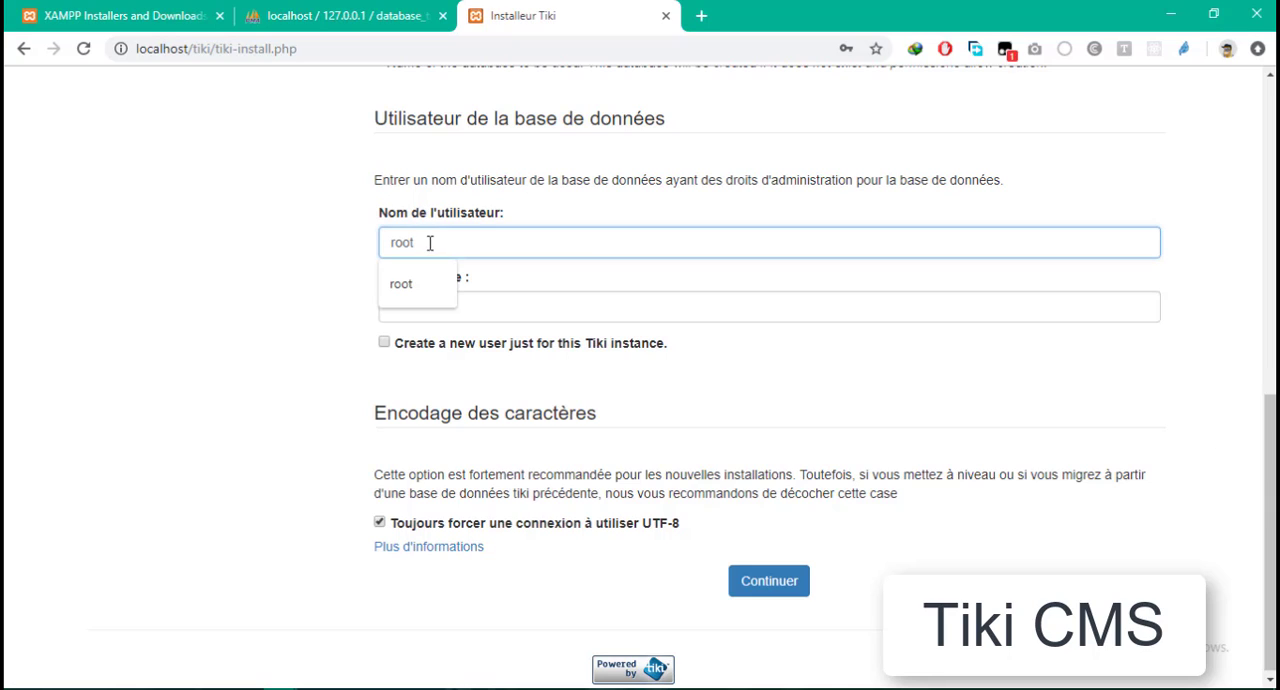
click(236, 241)
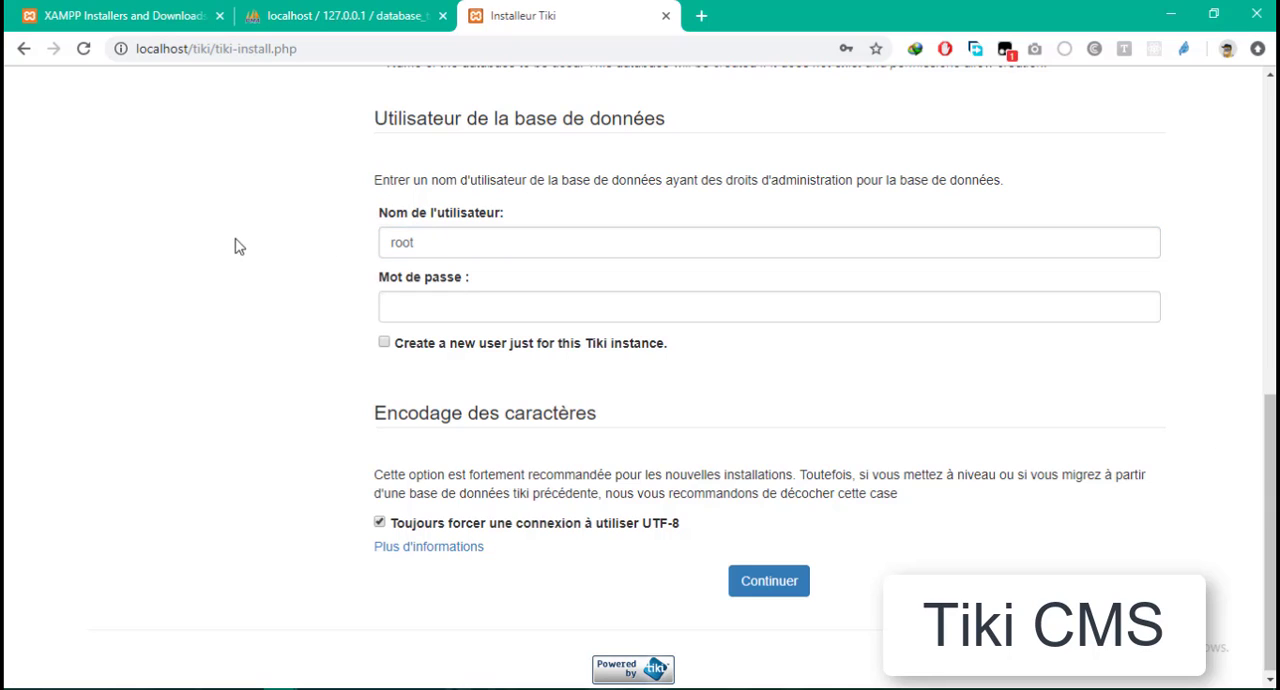
click(447, 243)
click(502, 300)
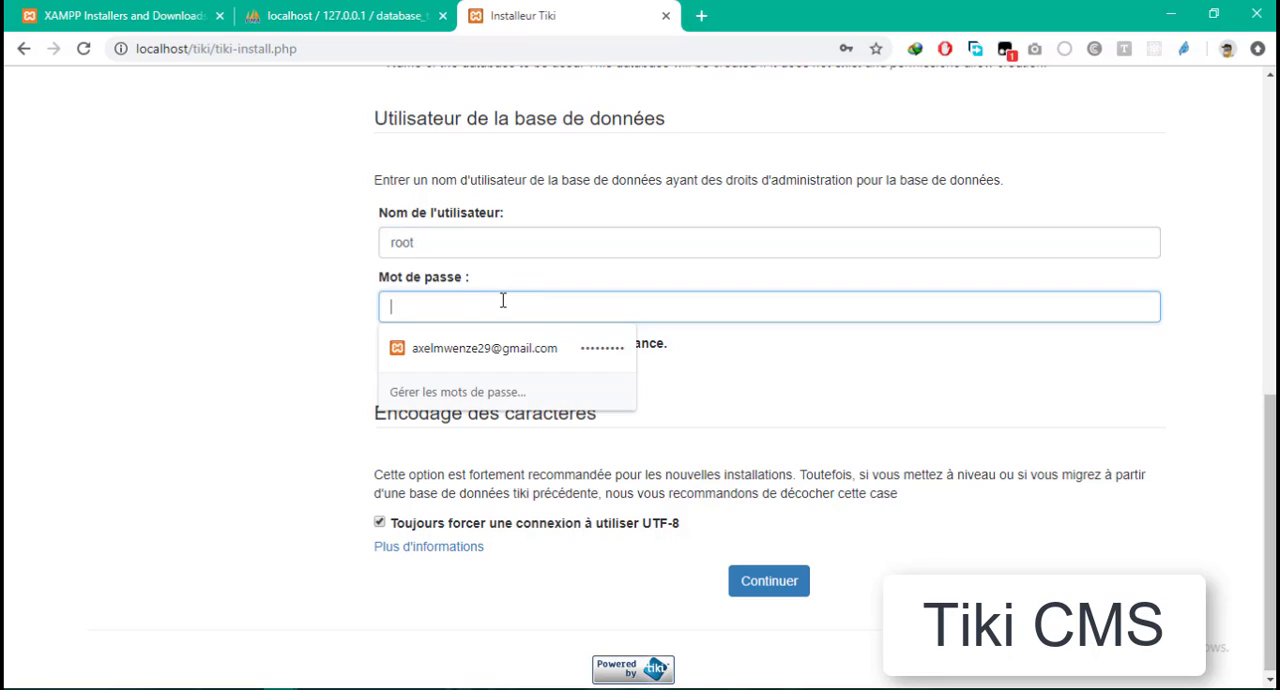
click(214, 337)
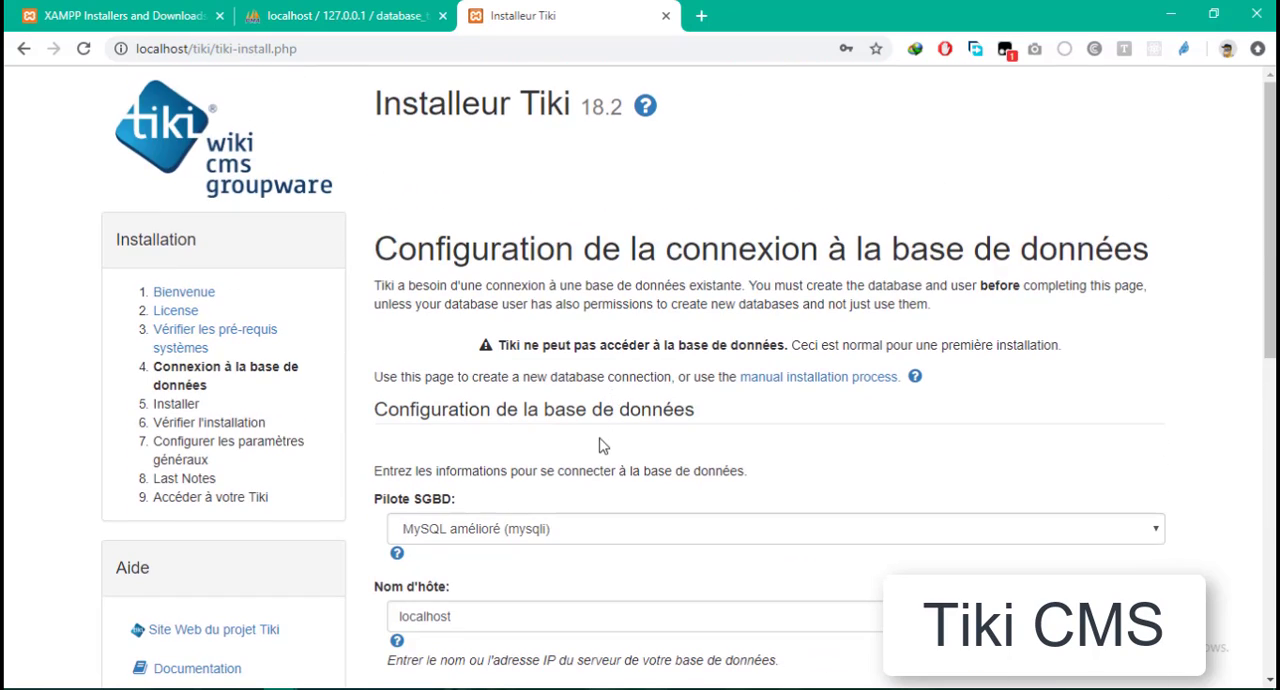
- Submit the database connection settings with the forced UTF-8 connection kept enabled
scroll(600, 443, down, 2)
scroll(598, 418, down, 5)
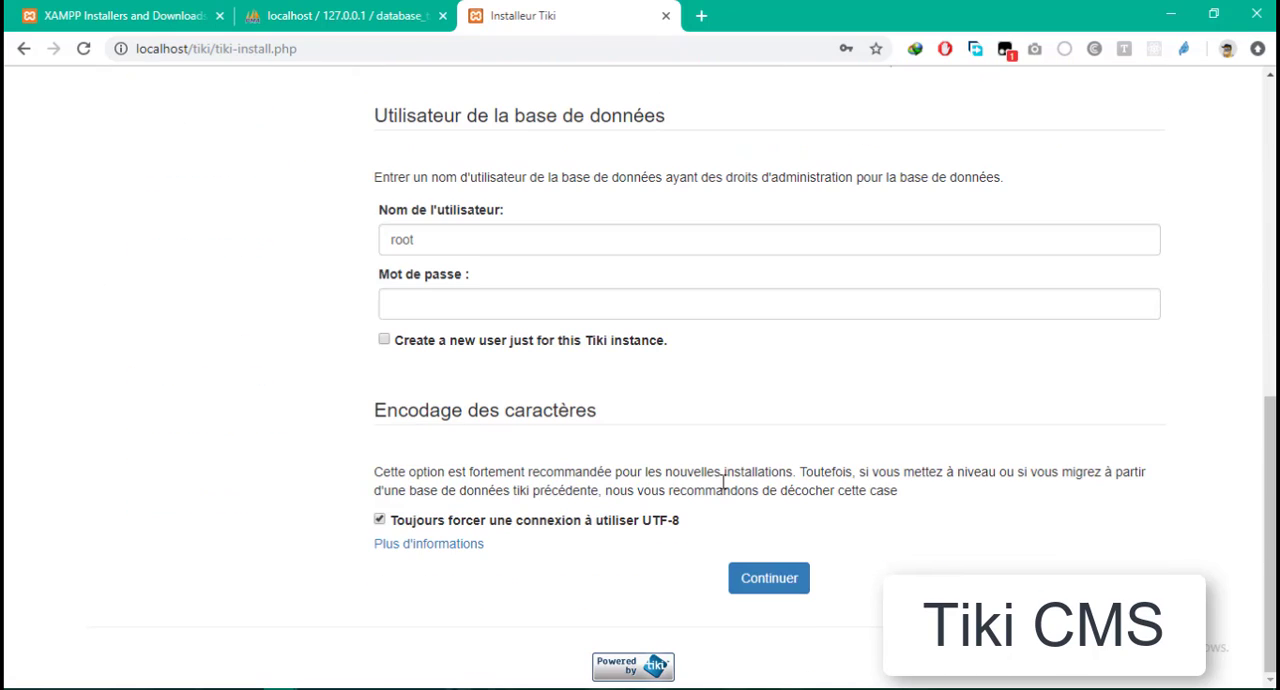
click(766, 579)
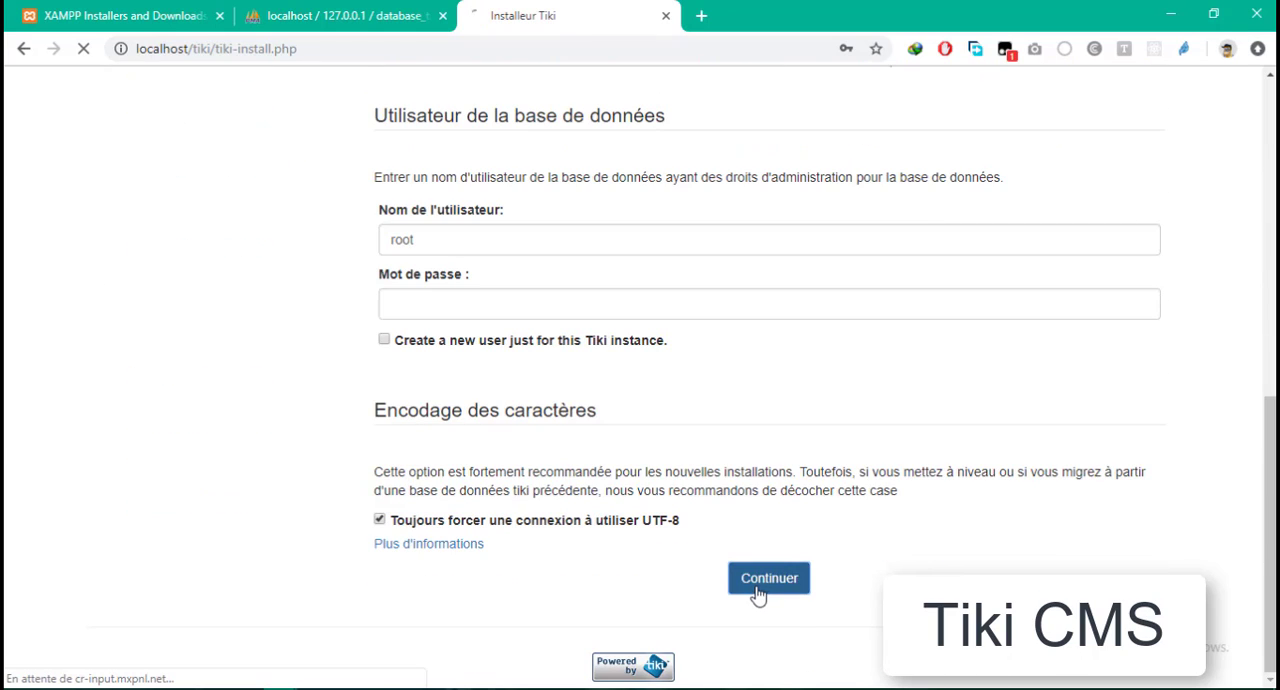
- Keep InnoDB as the database engine and start the Tiki installation
scroll(672, 532, up, 6)
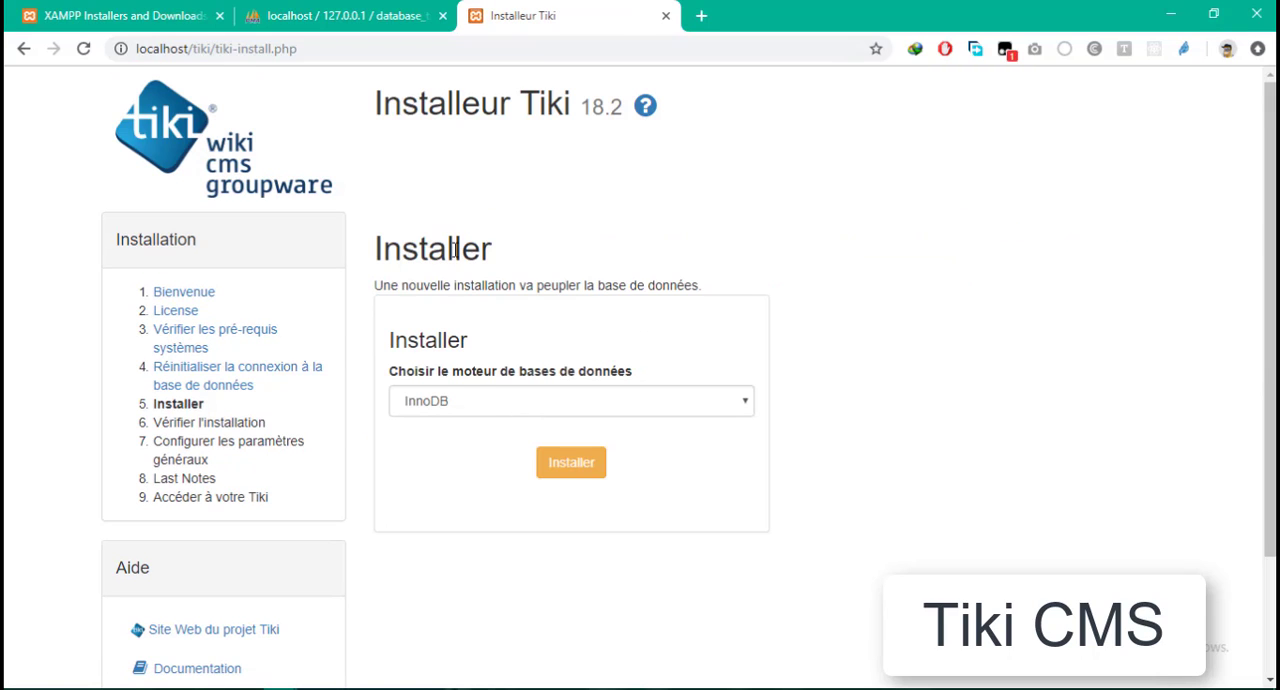
click(478, 398)
click(482, 398)
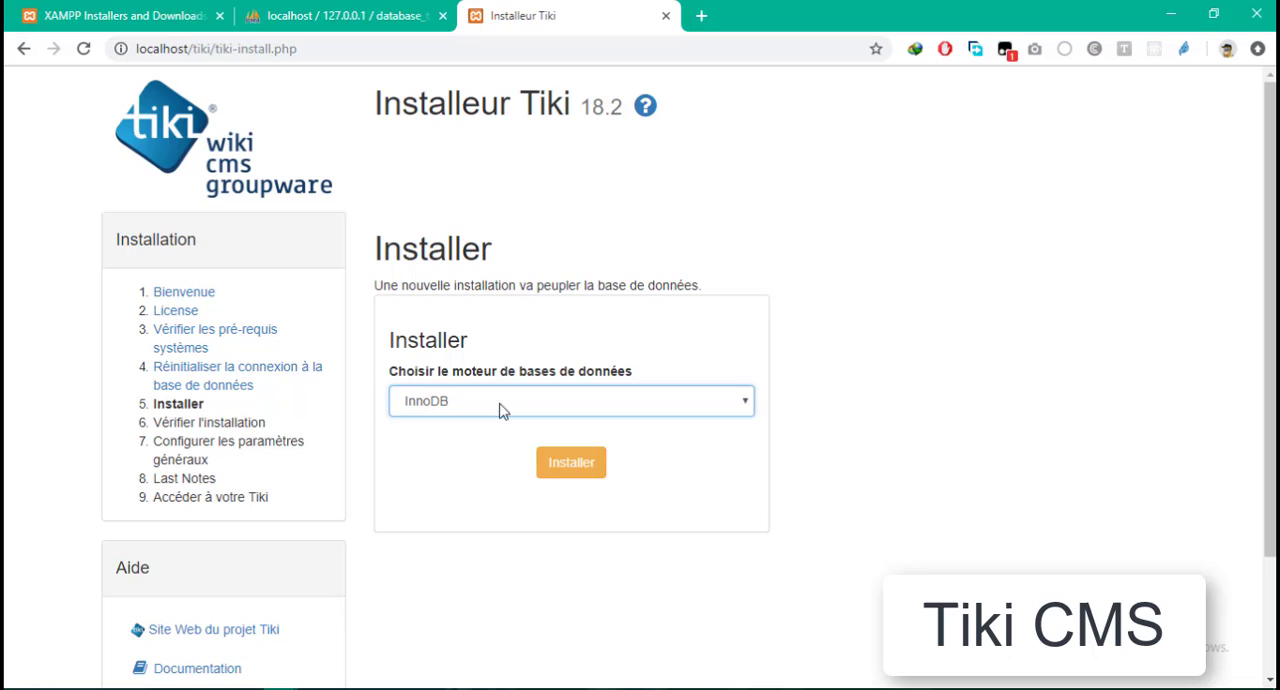
click(587, 479)
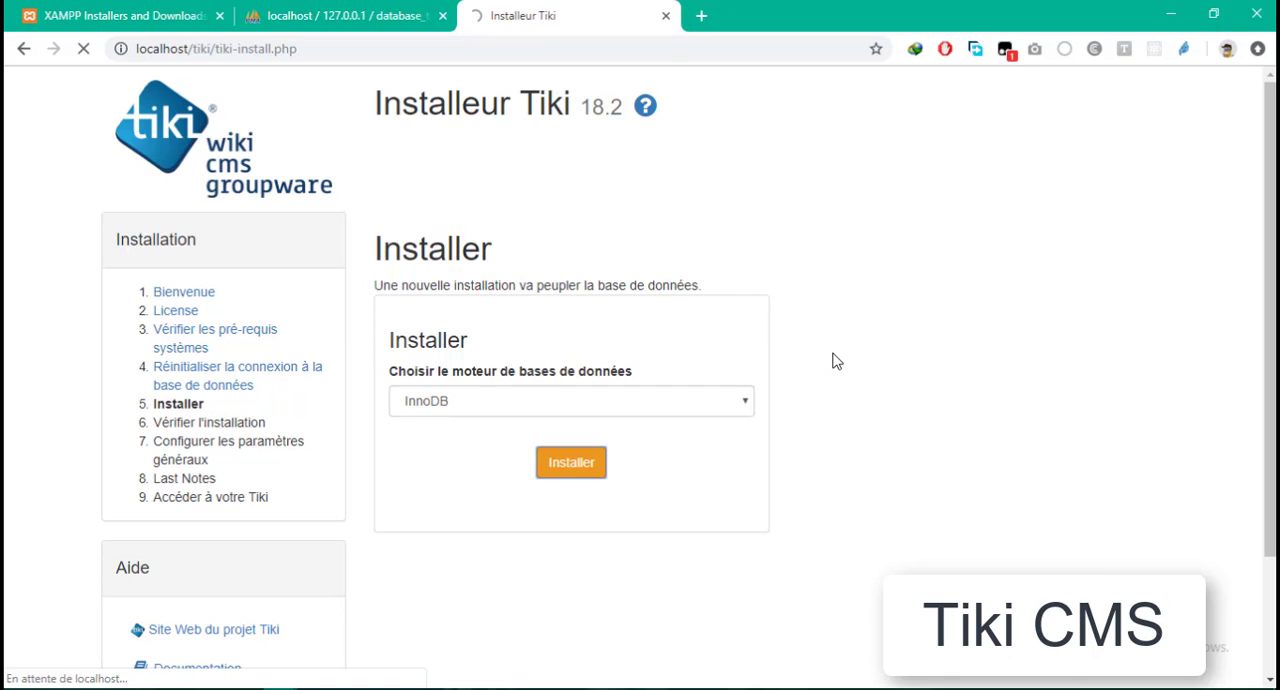
scroll(791, 361, down, 1)
scroll(791, 361, down, 1)
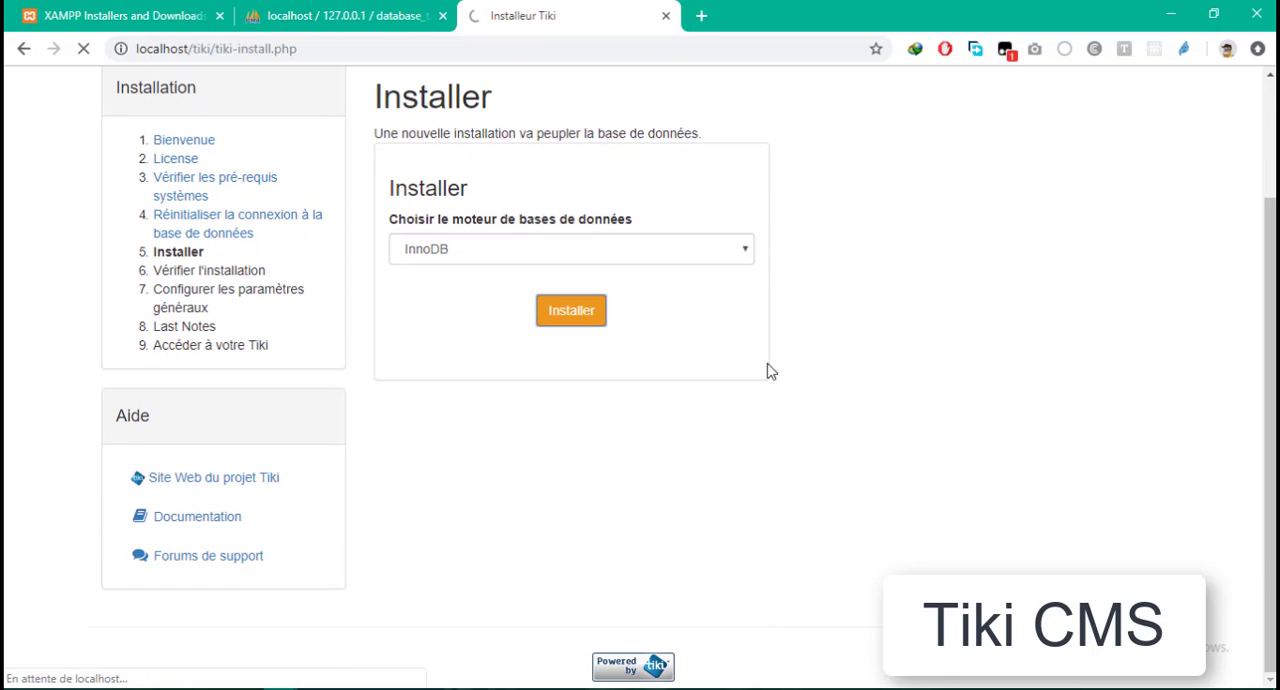
scroll(620, 388, up, 2)
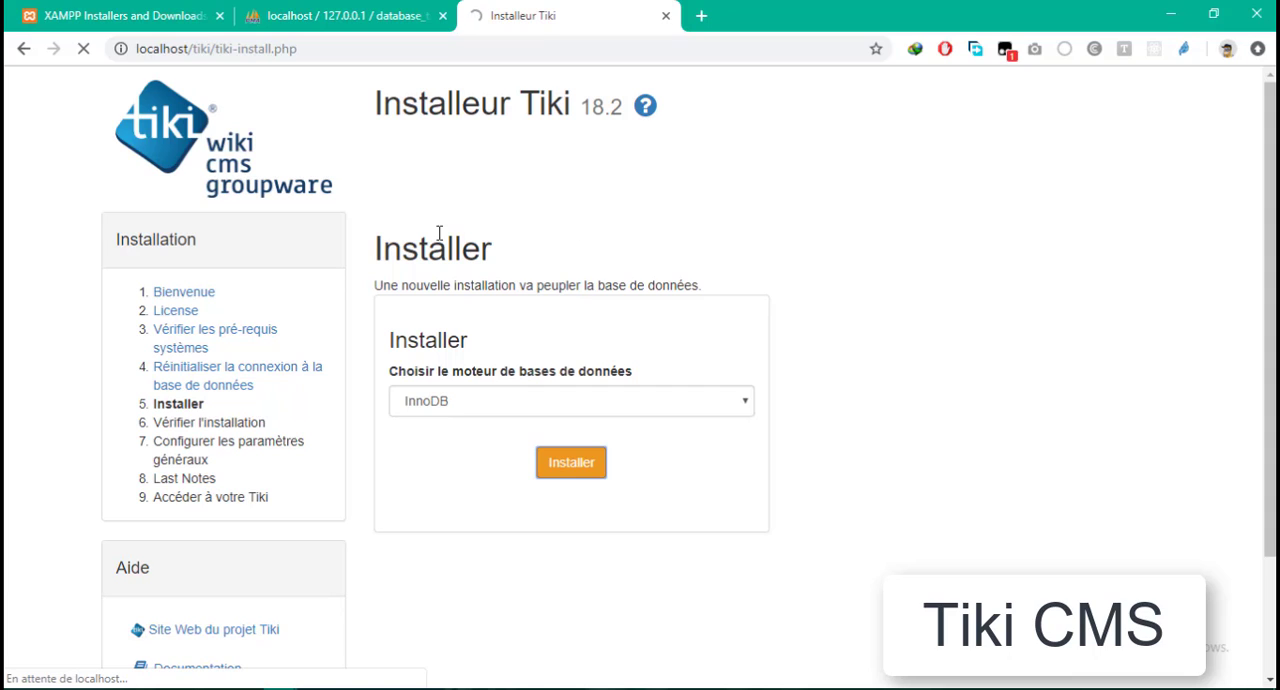
- Compare the installer's progress with the contents of database_tiki in phpMyAdmin while the installation runs
click(355, 15)
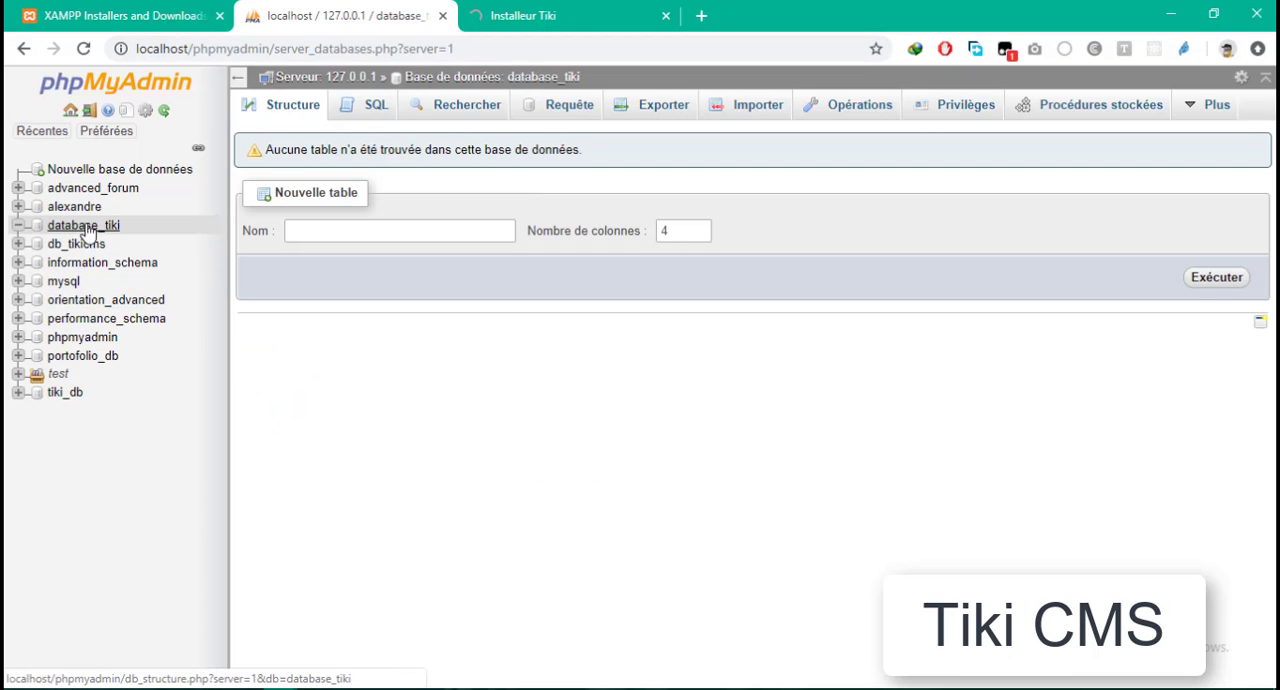
click(645, 8)
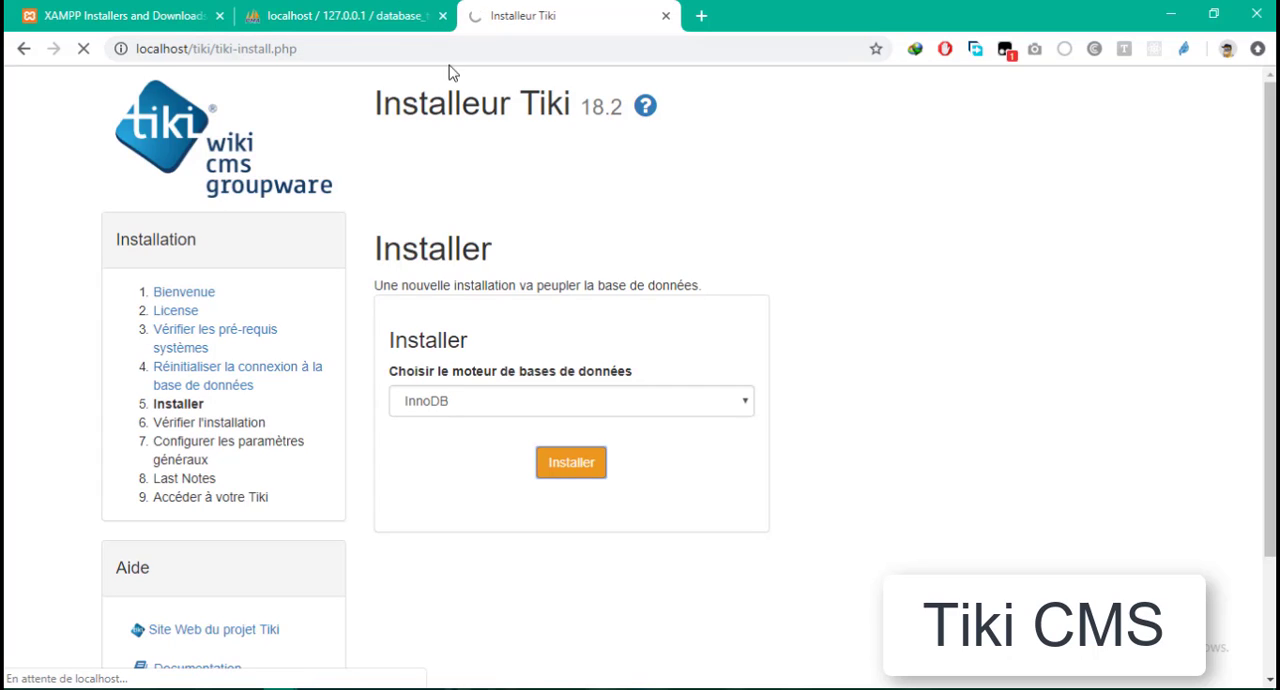
click(335, 15)
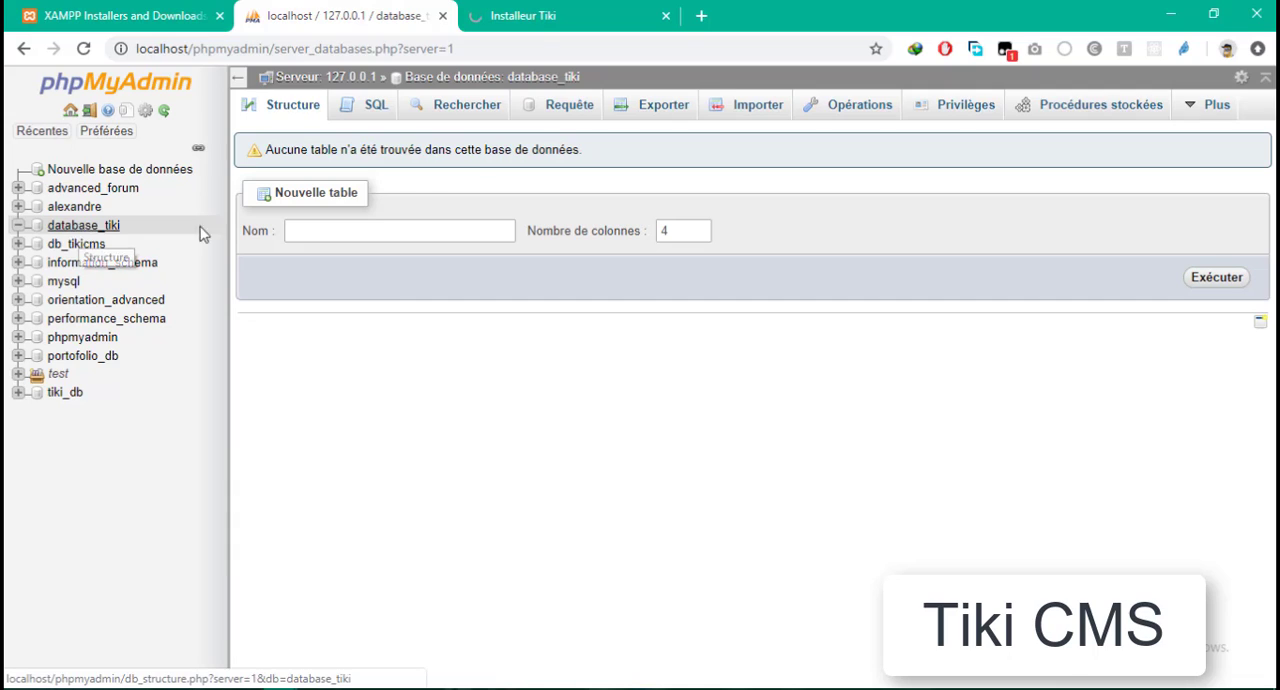
click(543, 15)
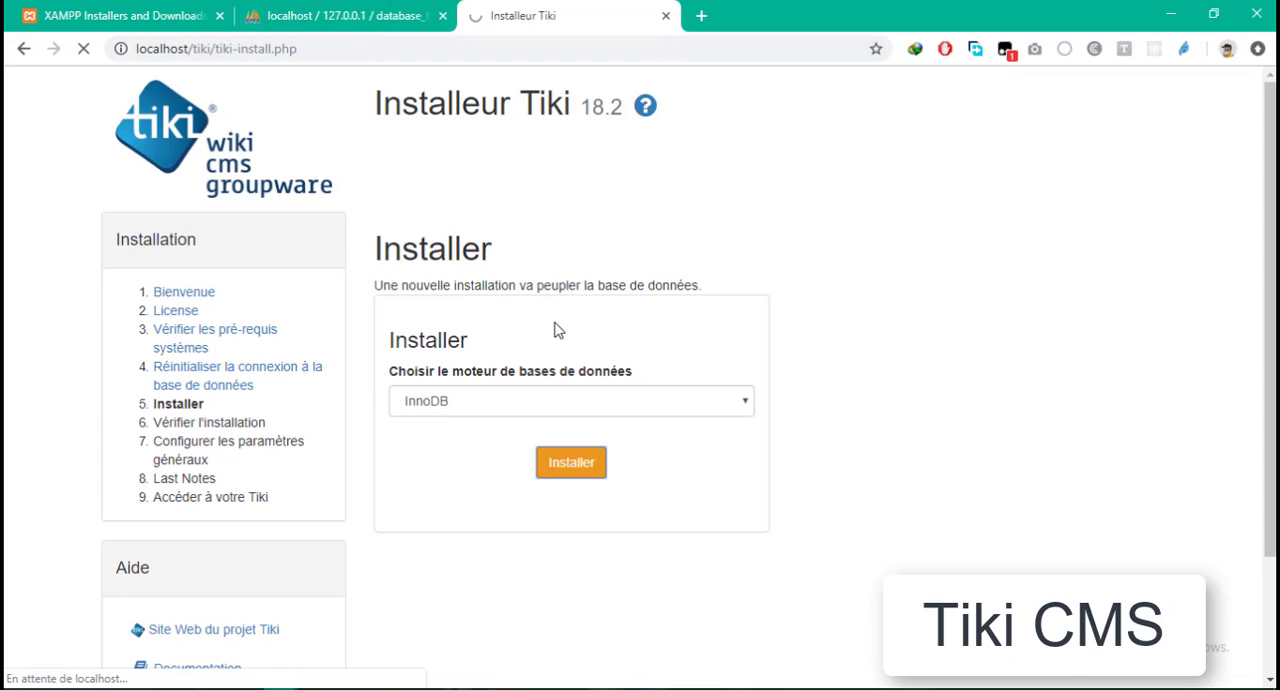
click(393, 15)
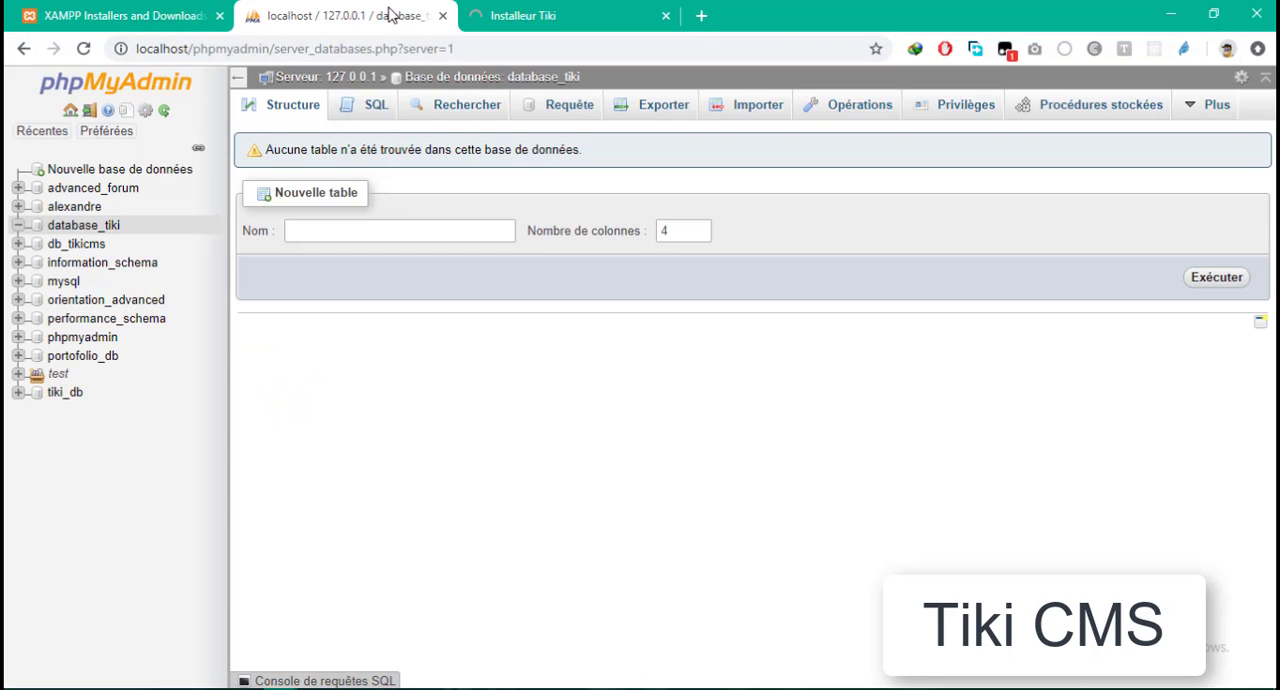
- Follow the Tiki installation until it completes, checking phpMyAdmin meanwhile, and review the installation verification page
click(516, 10)
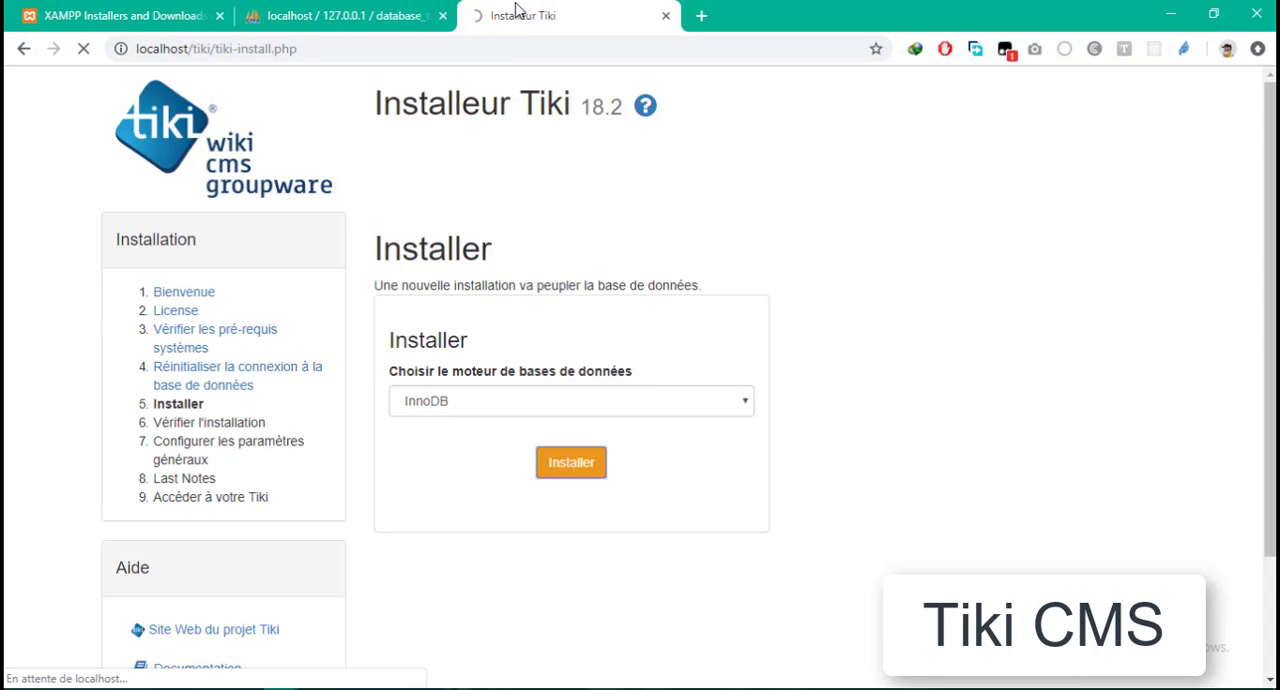
click(358, 14)
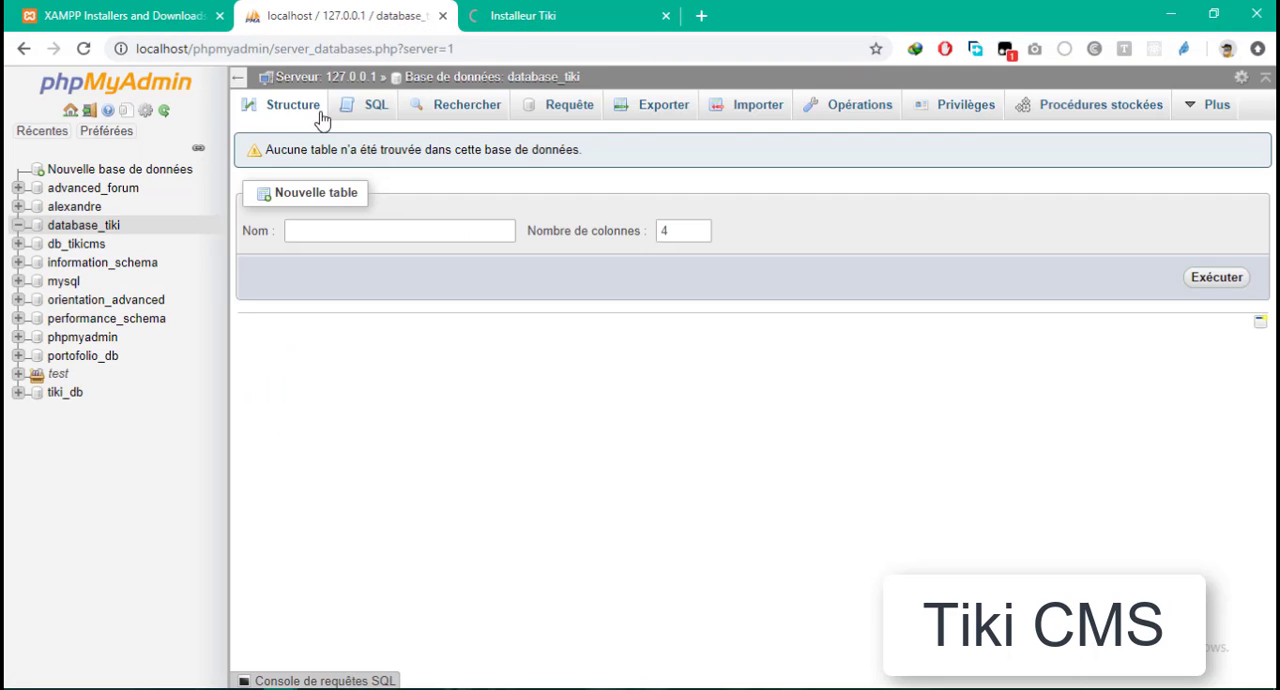
click(553, 24)
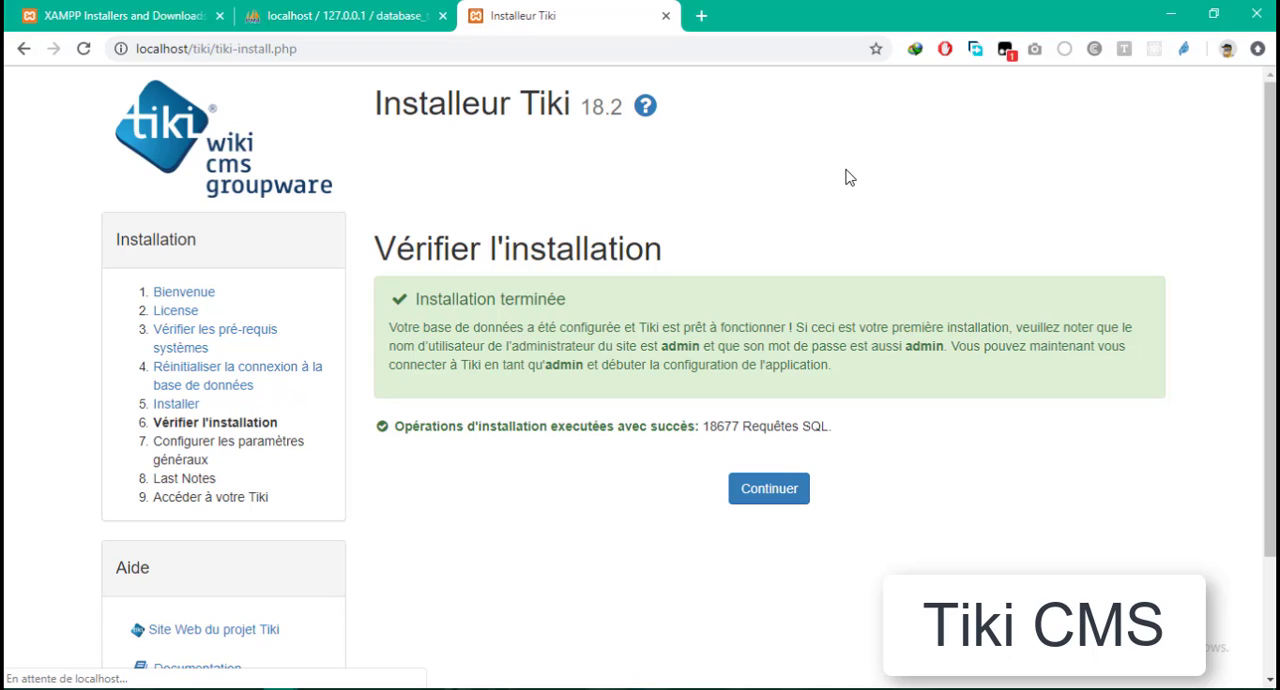
scroll(802, 330, down, 1)
scroll(789, 326, up, 1)
scroll(706, 393, down, 2)
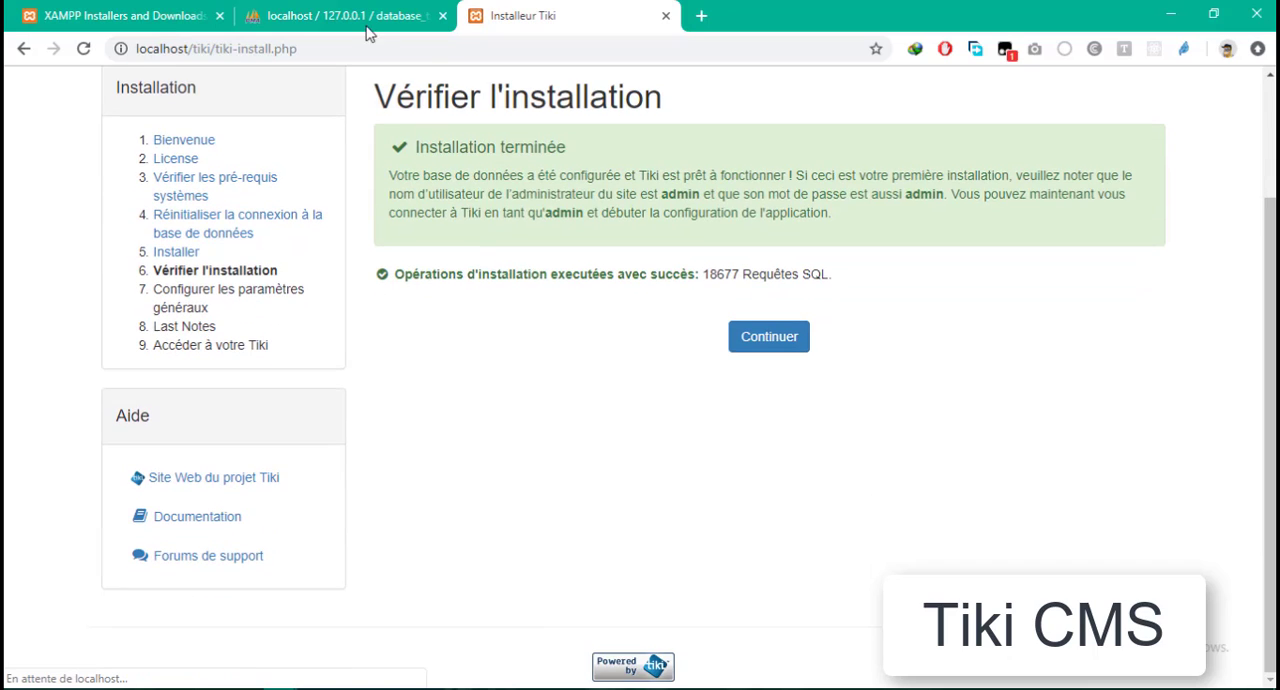
- Open database_tiki in phpMyAdmin and look through the tables created by the Tiki installation
click(367, 22)
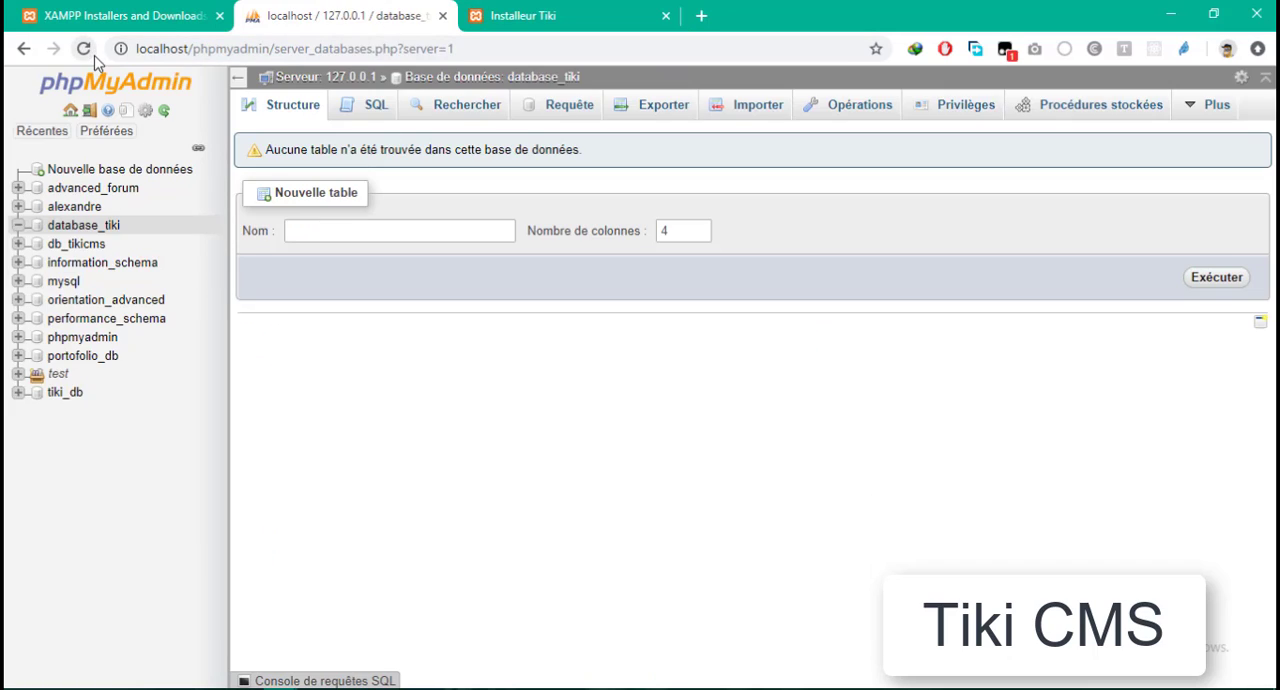
click(84, 227)
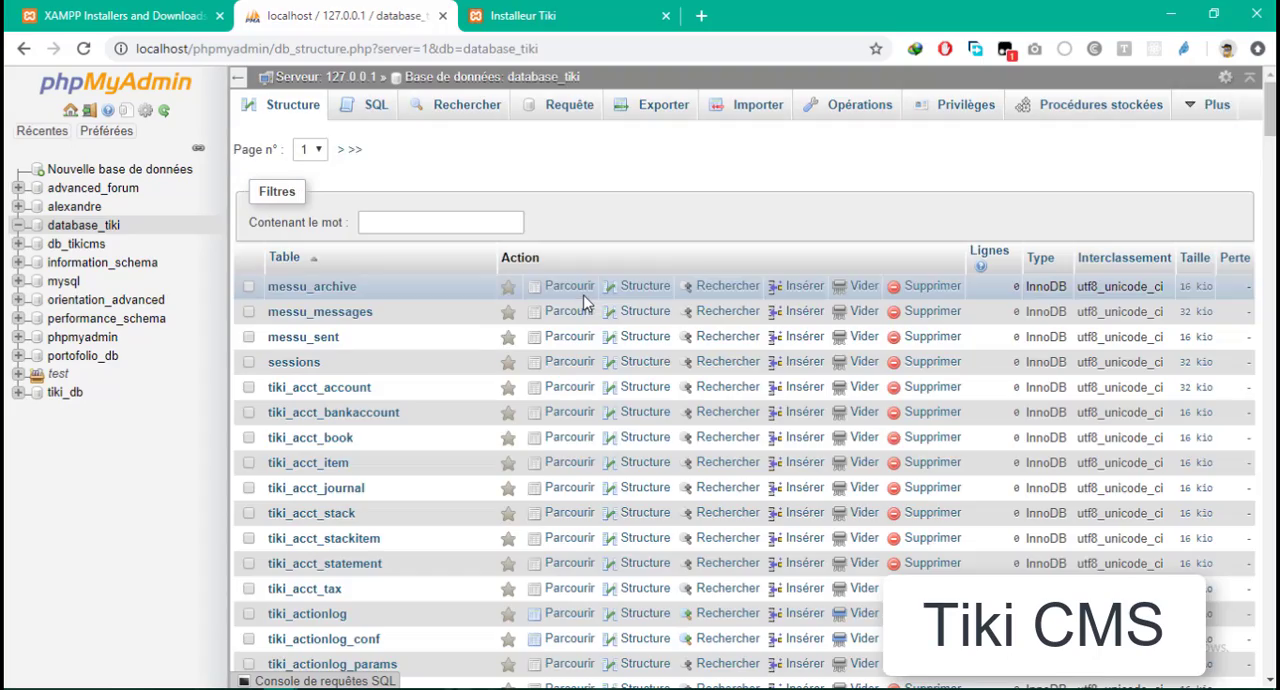
scroll(352, 298, down, 1)
scroll(355, 303, down, 20)
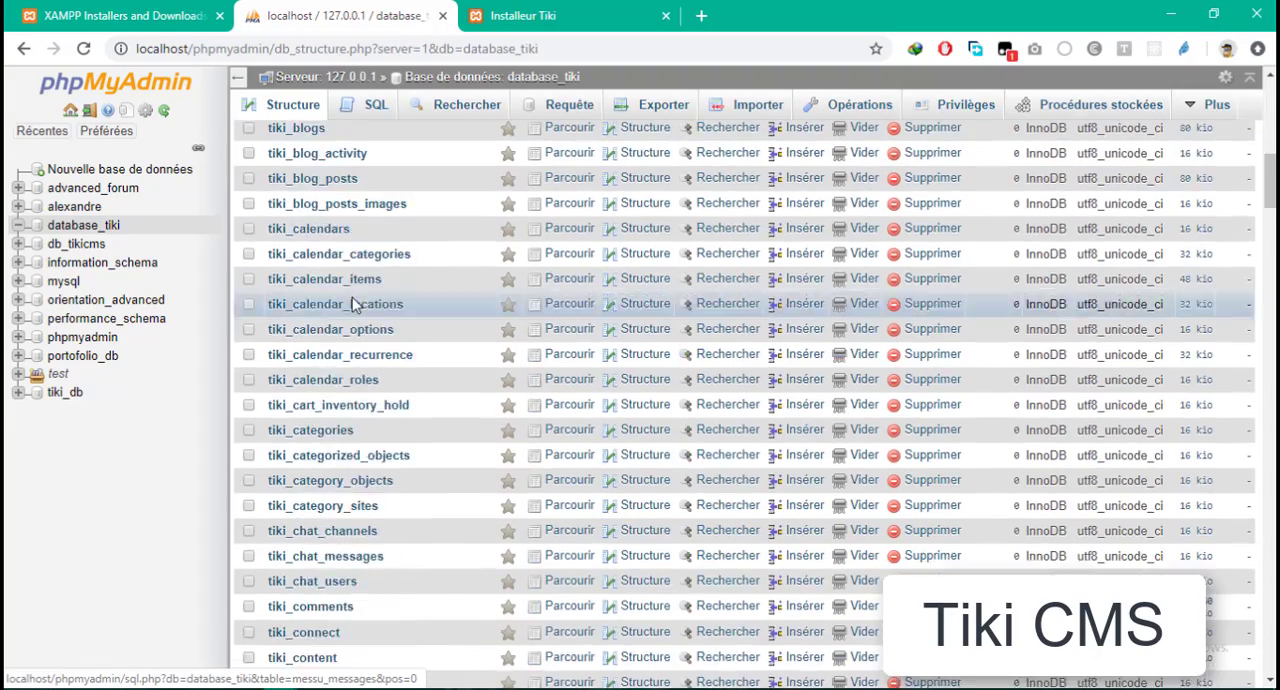
scroll(358, 300, down, 15)
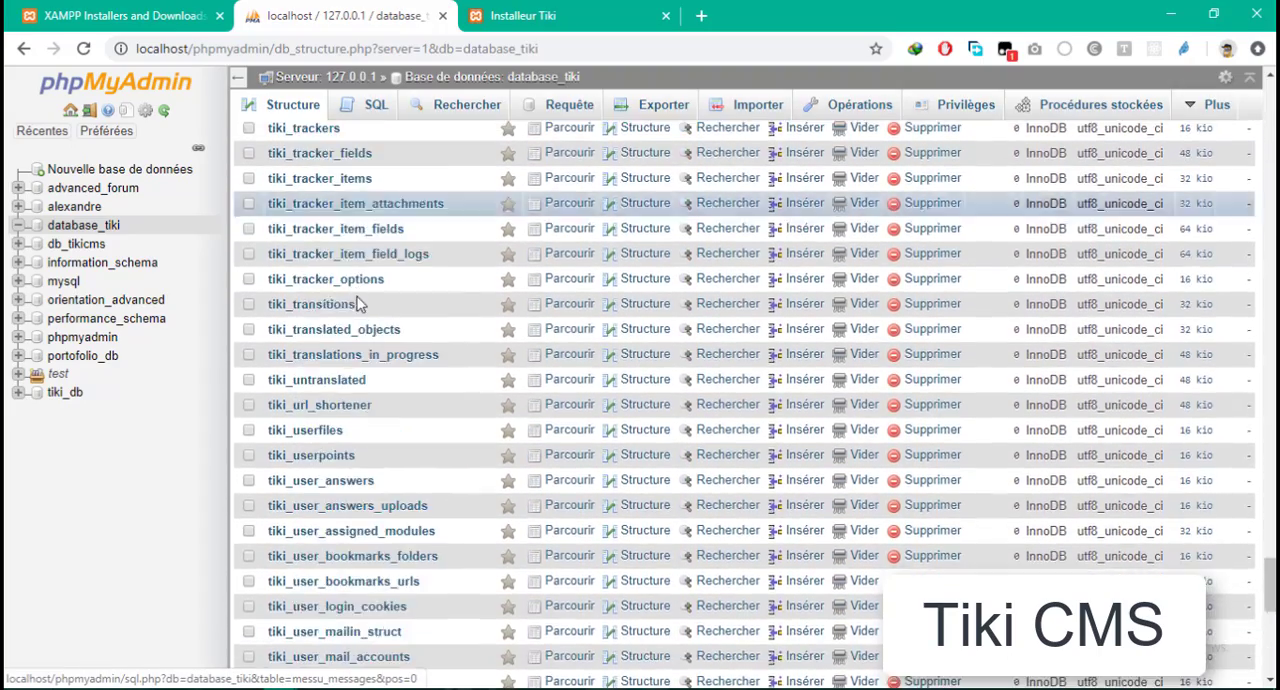
scroll(505, 215, up, 3)
scroll(400, 229, up, 20)
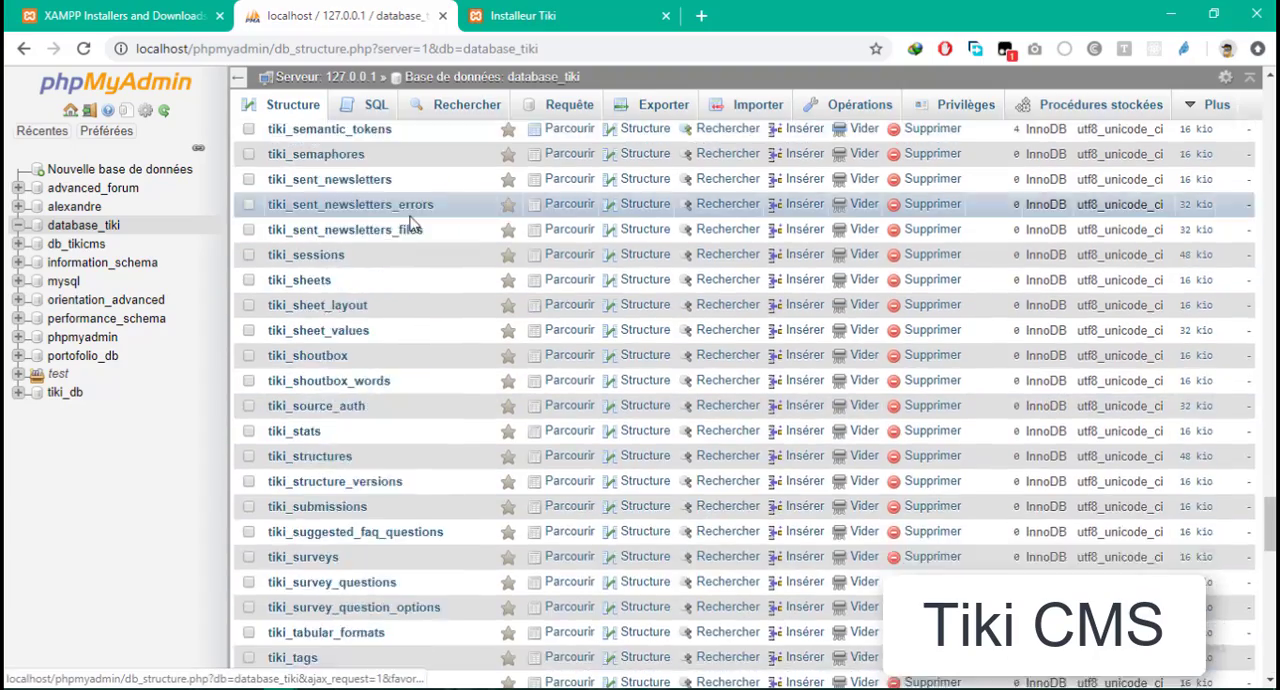
scroll(390, 228, up, 15)
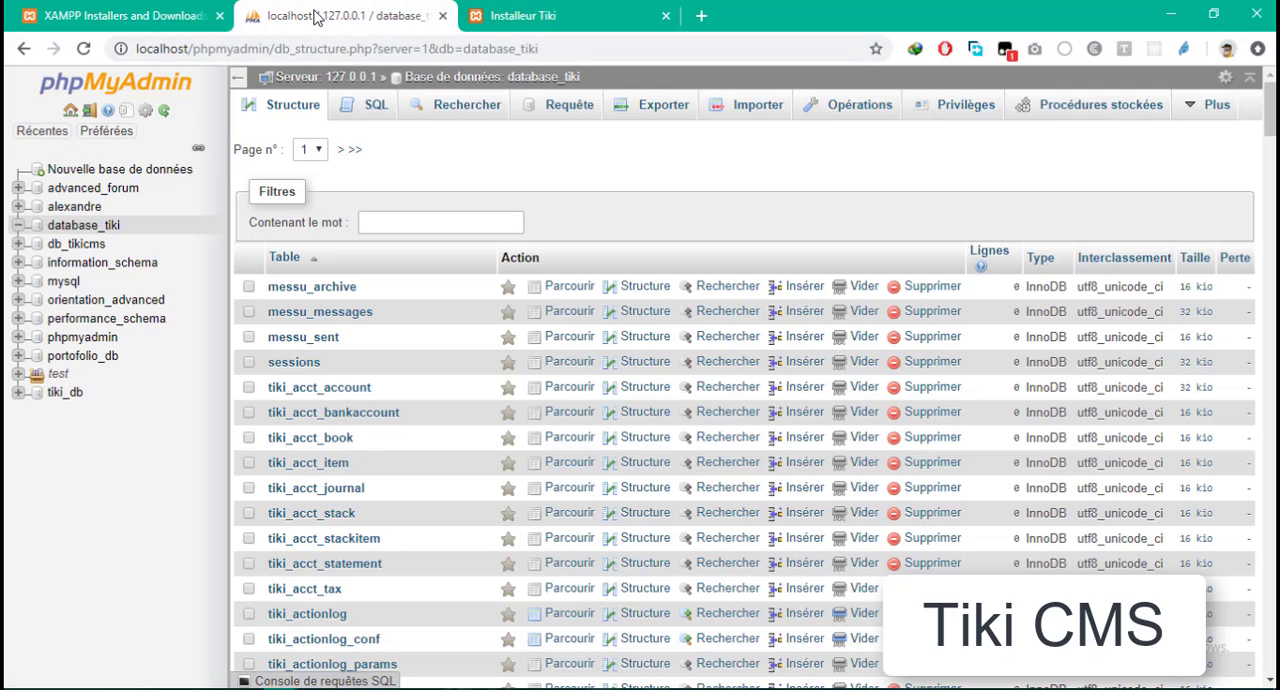
- Return to the Tiki installer and continue from the installation verification to the general configuration
click(515, 14)
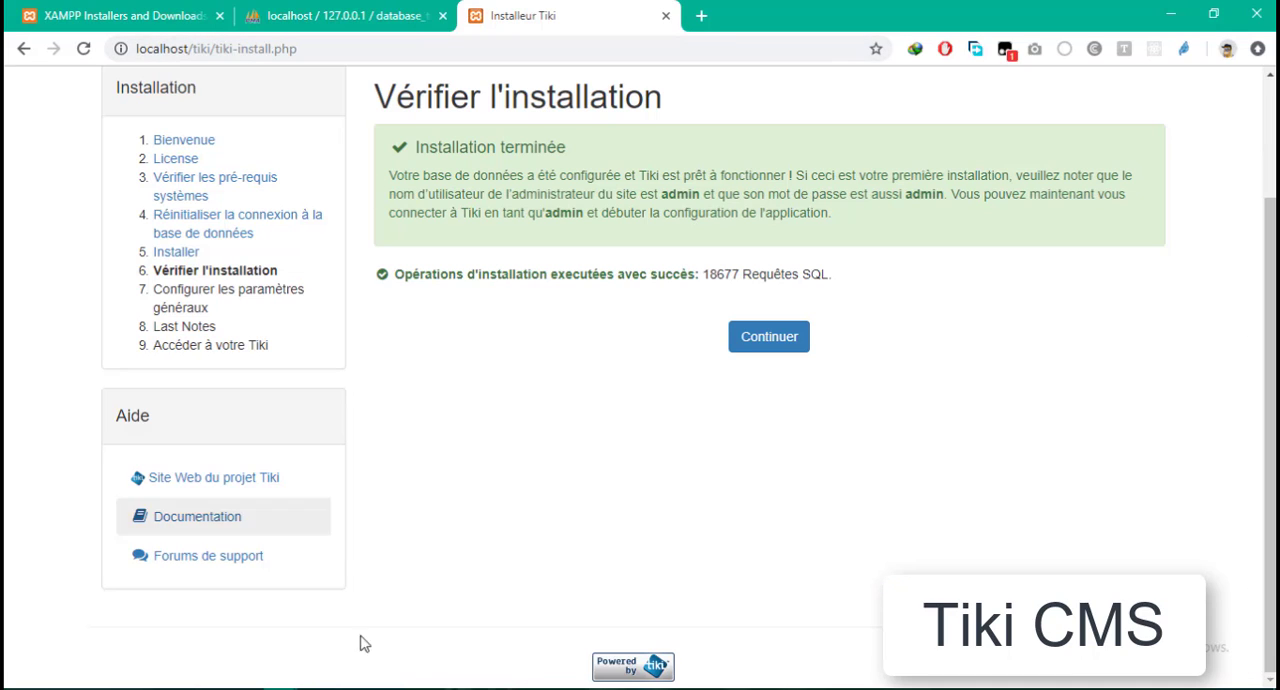
scroll(770, 532, up, 1)
scroll(770, 532, up, 2)
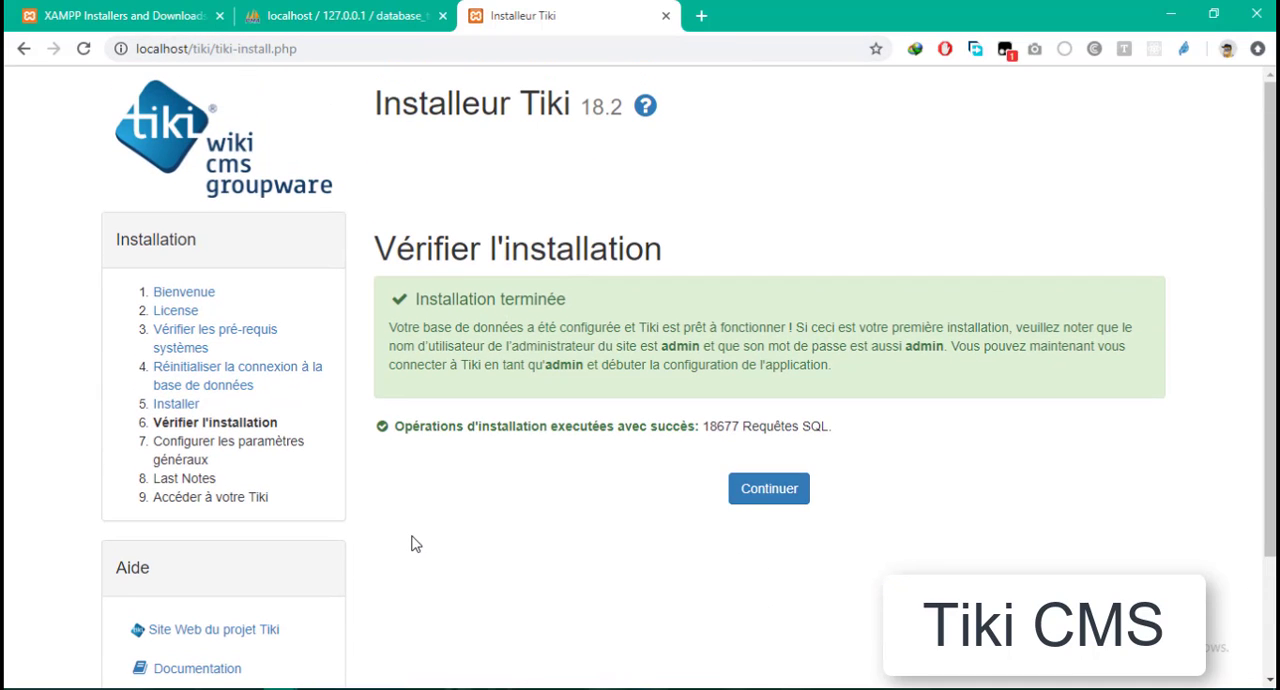
click(786, 497)
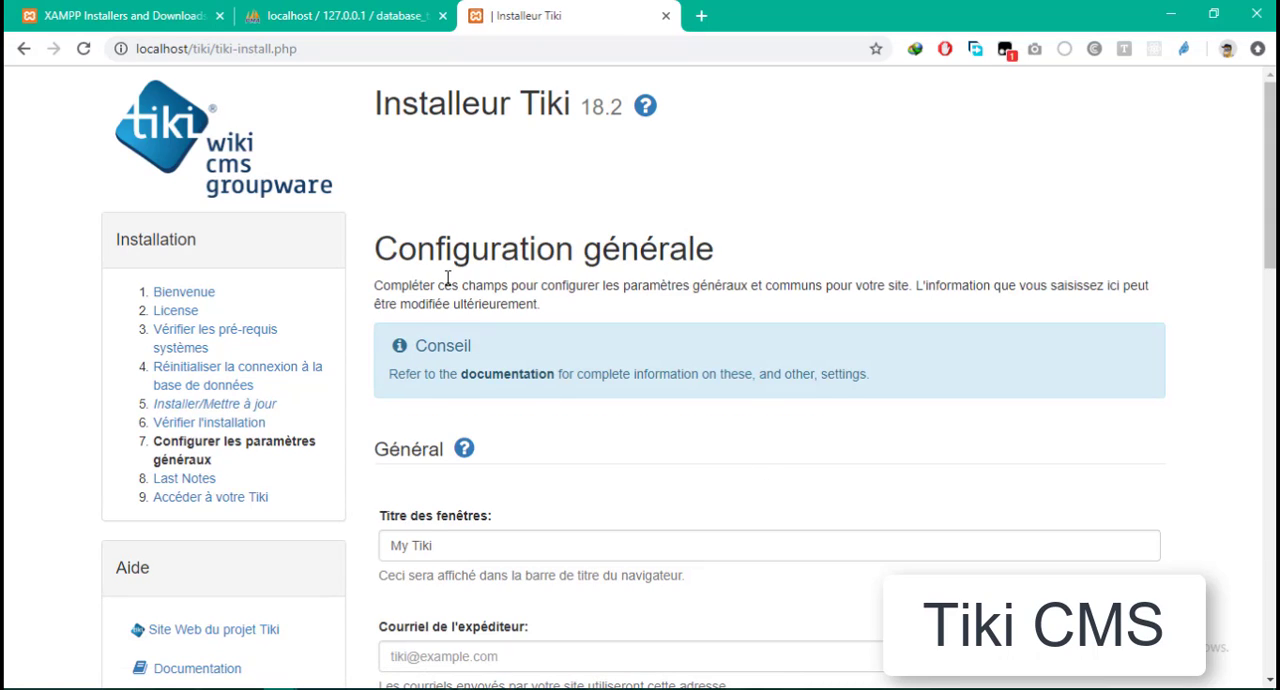
- Set the site's browser window title to "My tiki" in the general configuration
scroll(557, 424, down, 2)
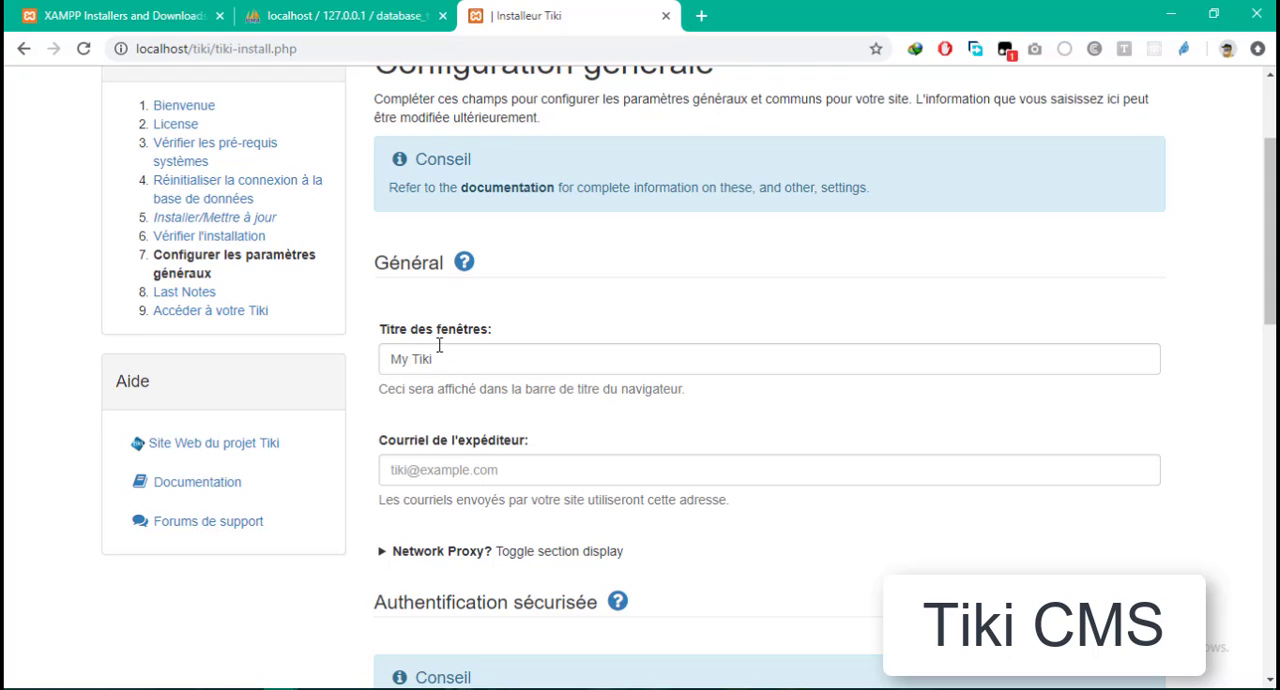
double_click(549, 367)
key(BackSpace)
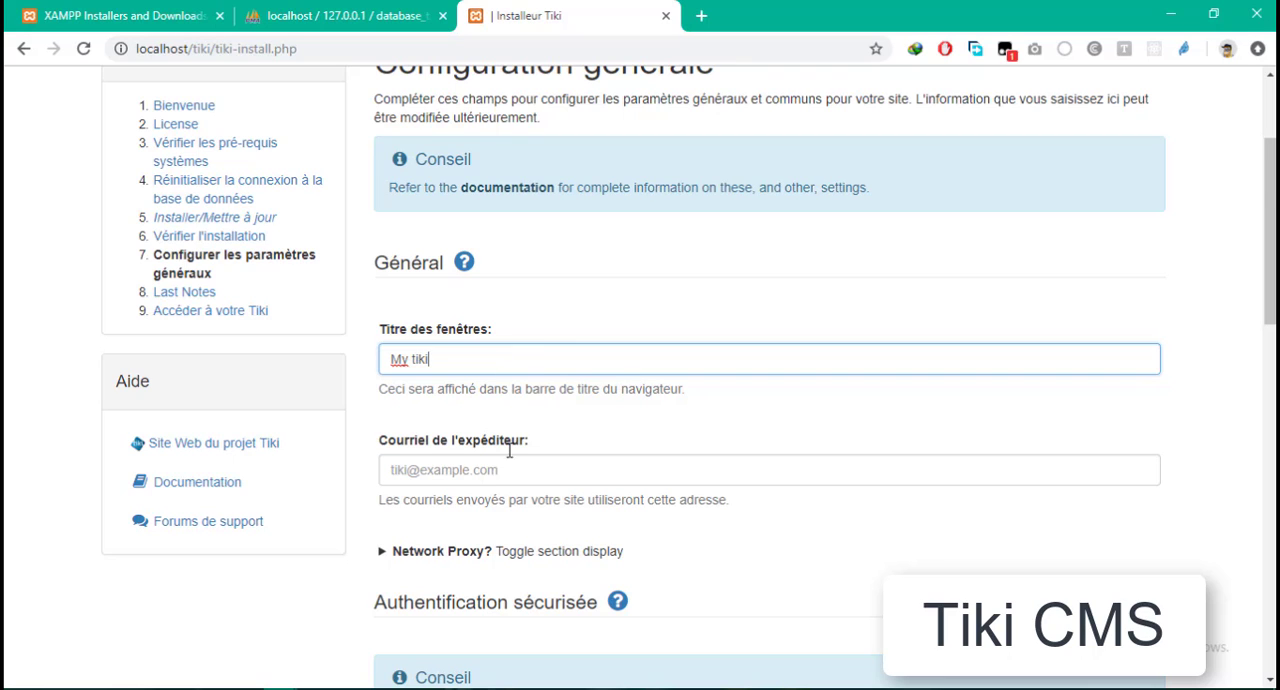
- Leave both email fields empty, keep the default HTTPS, error reporting and automatic htaccess settings, and submit the general configuration
scroll(509, 450, down, 2)
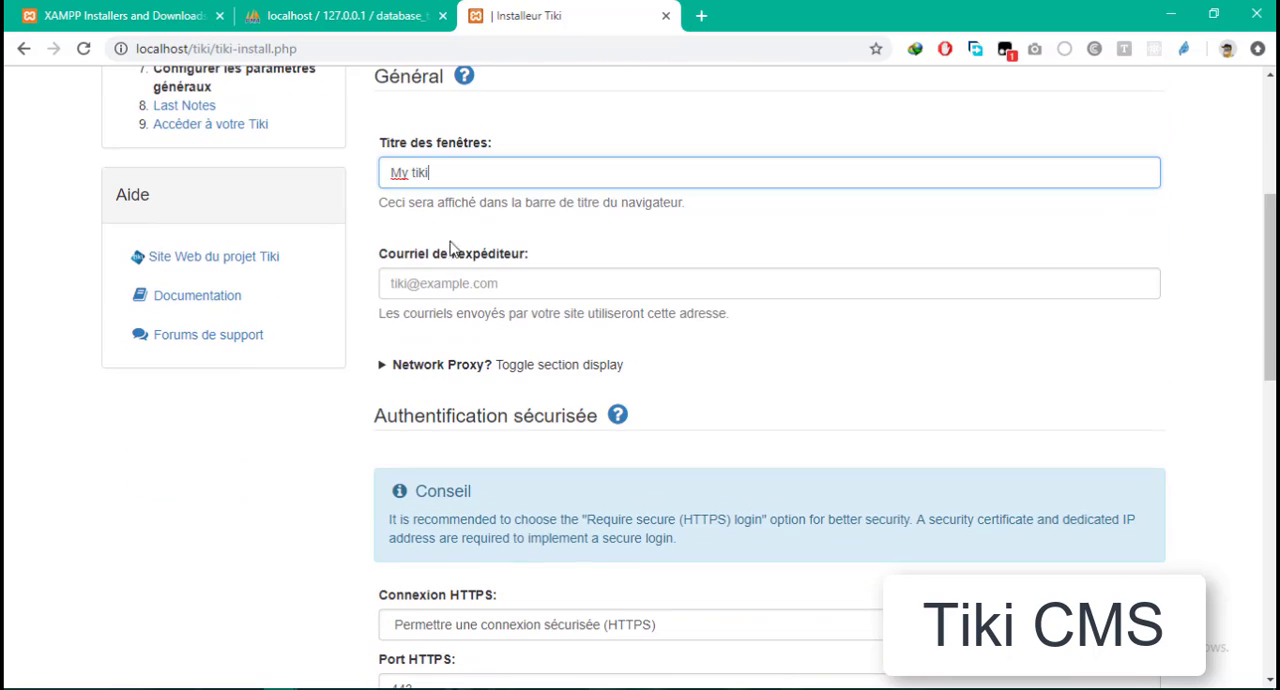
click(430, 272)
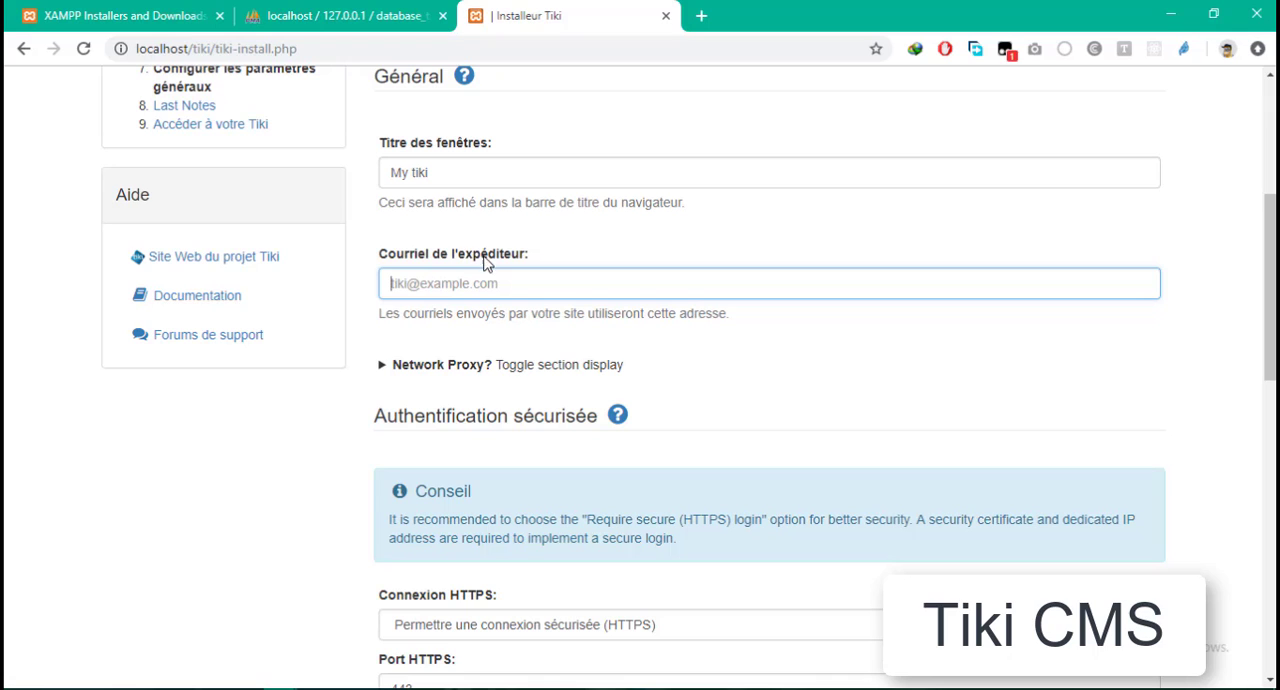
scroll(405, 350, down, 3)
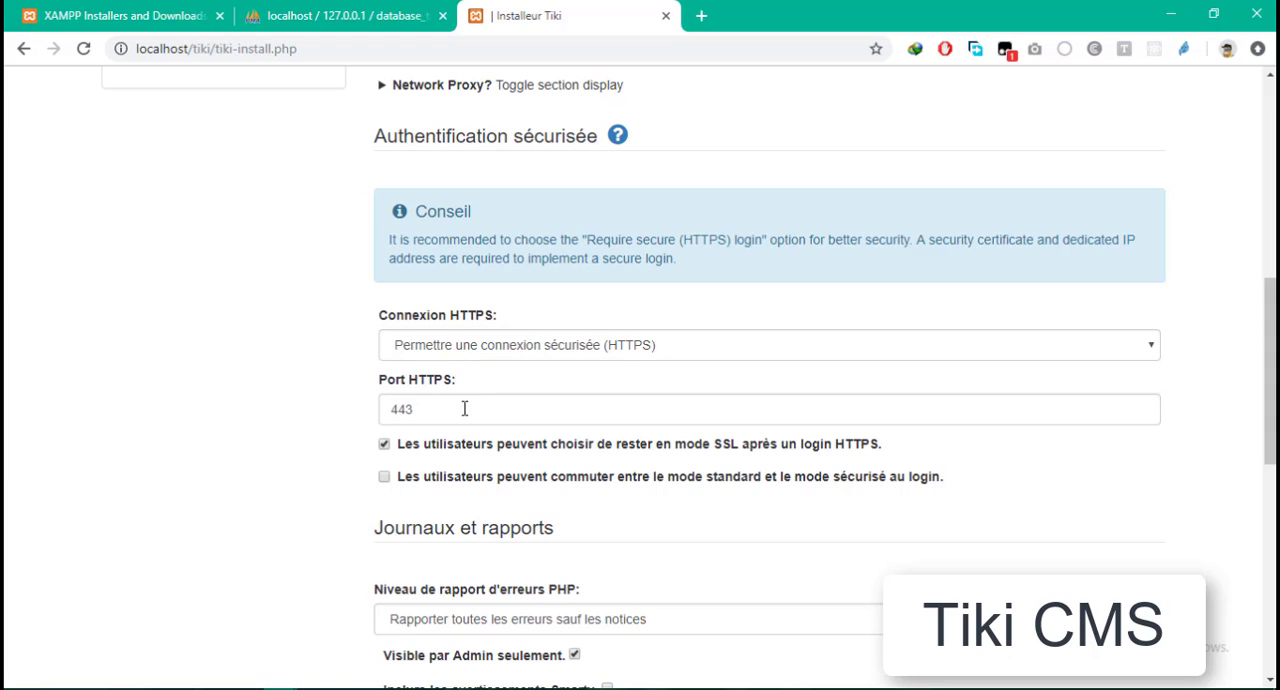
scroll(483, 430, down, 7)
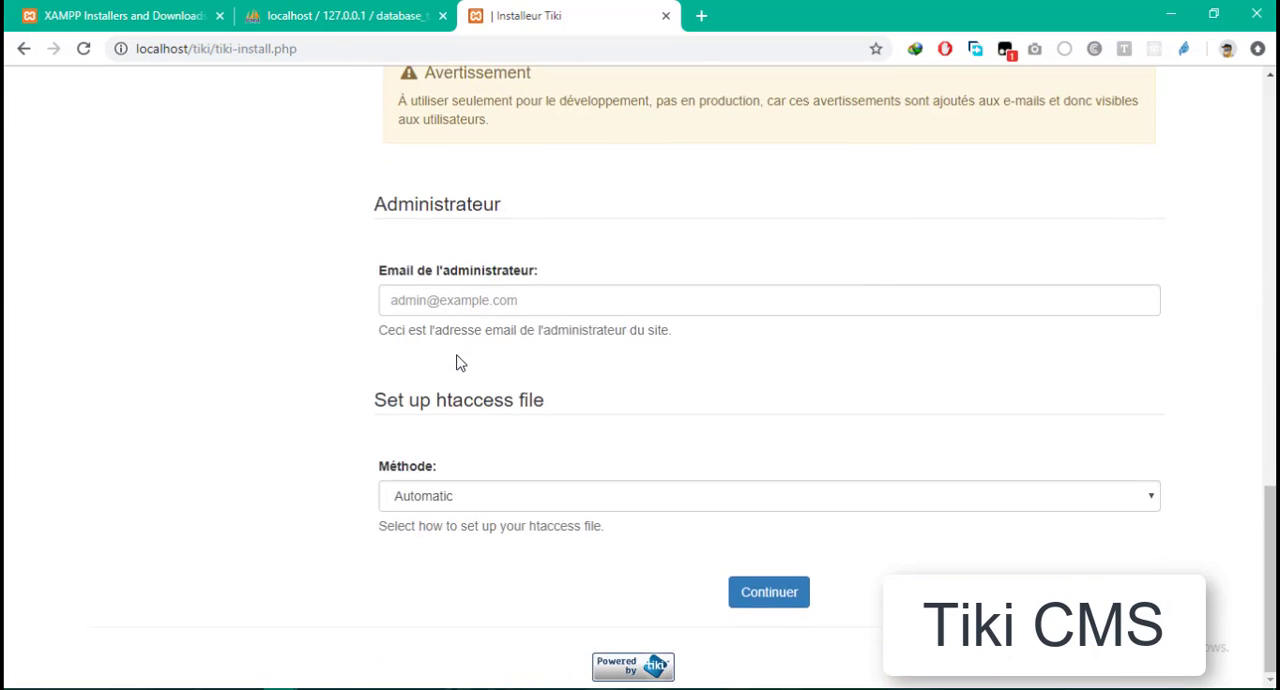
scroll(457, 360, up, 3)
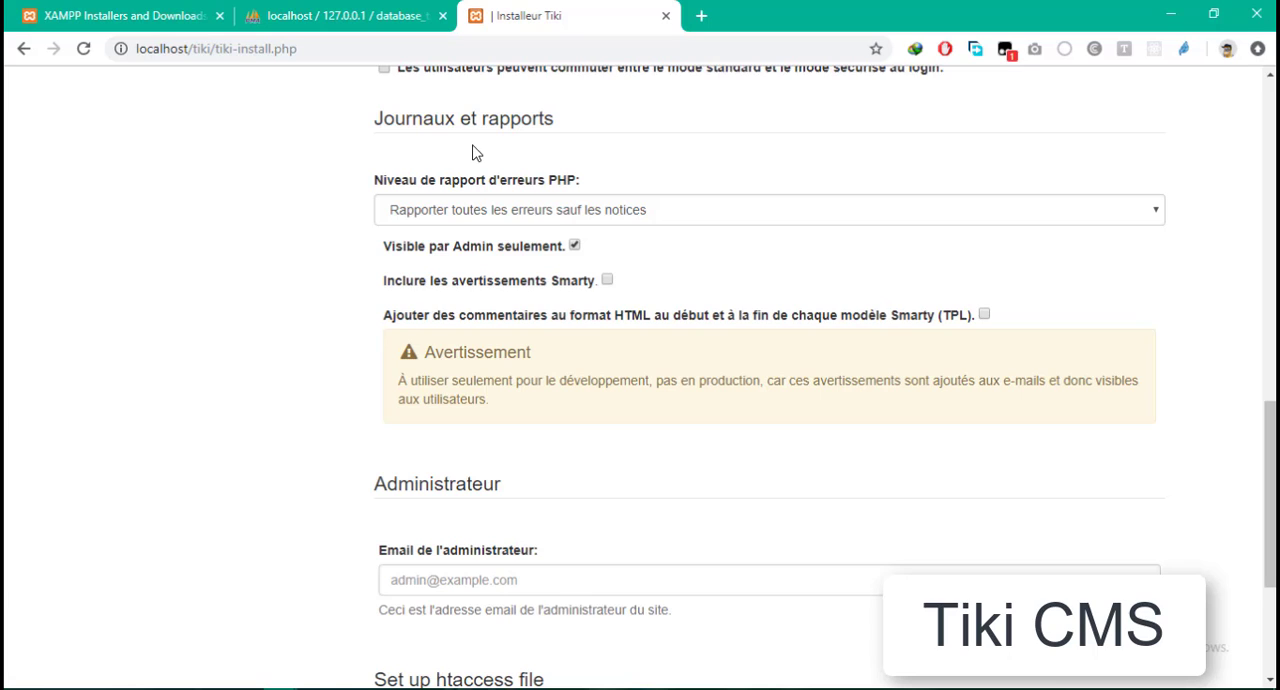
scroll(490, 360, down, 3)
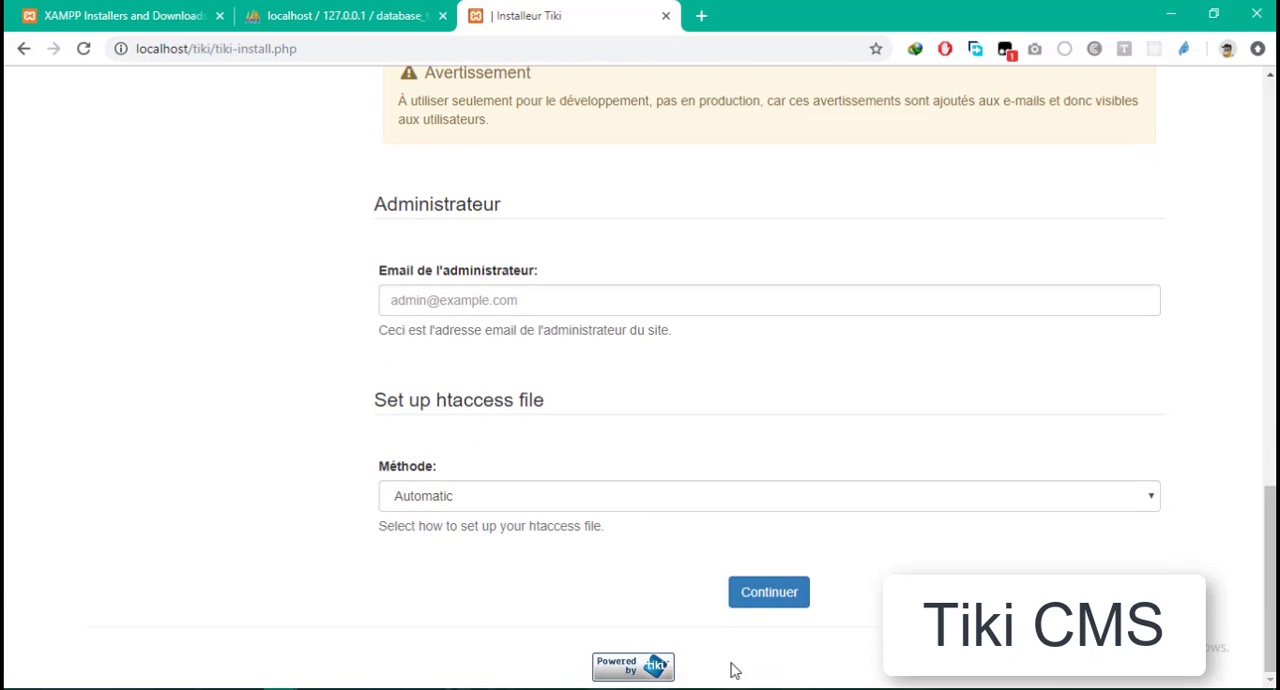
click(757, 592)
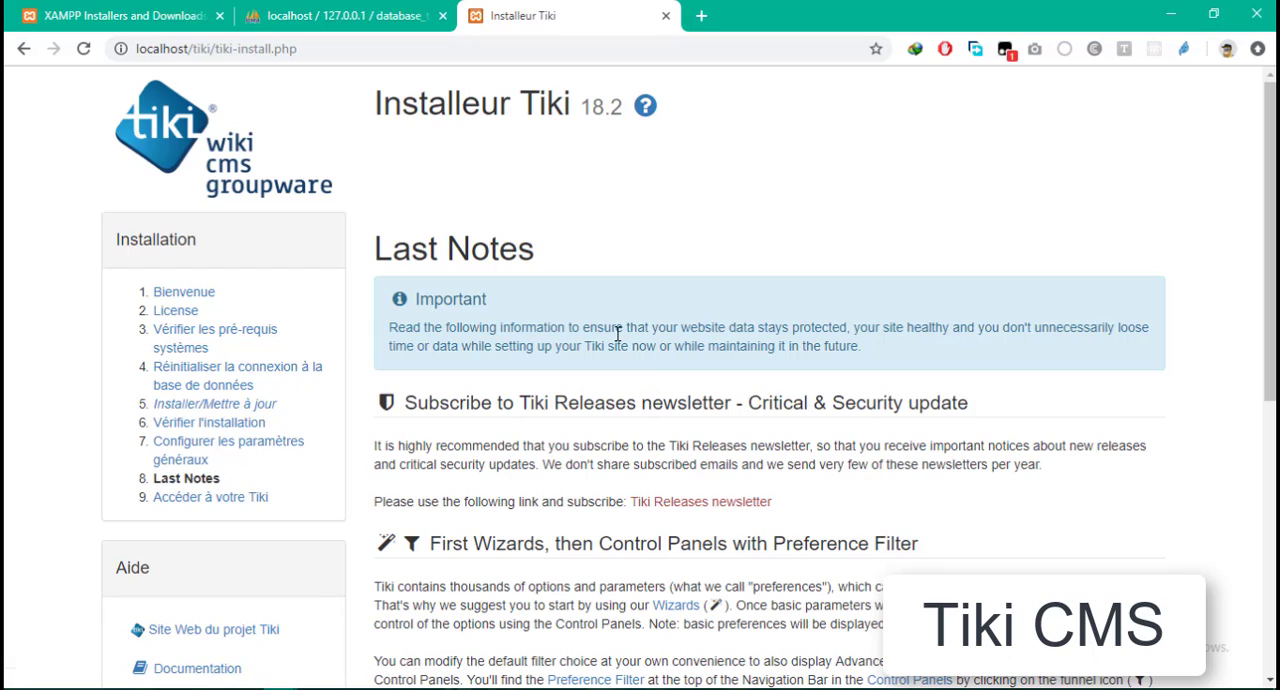
- Read the installer's last notes on the newsletter, wizards and preference filter, uploaded file storage and the Tiki community
scroll(583, 209, down, 5)
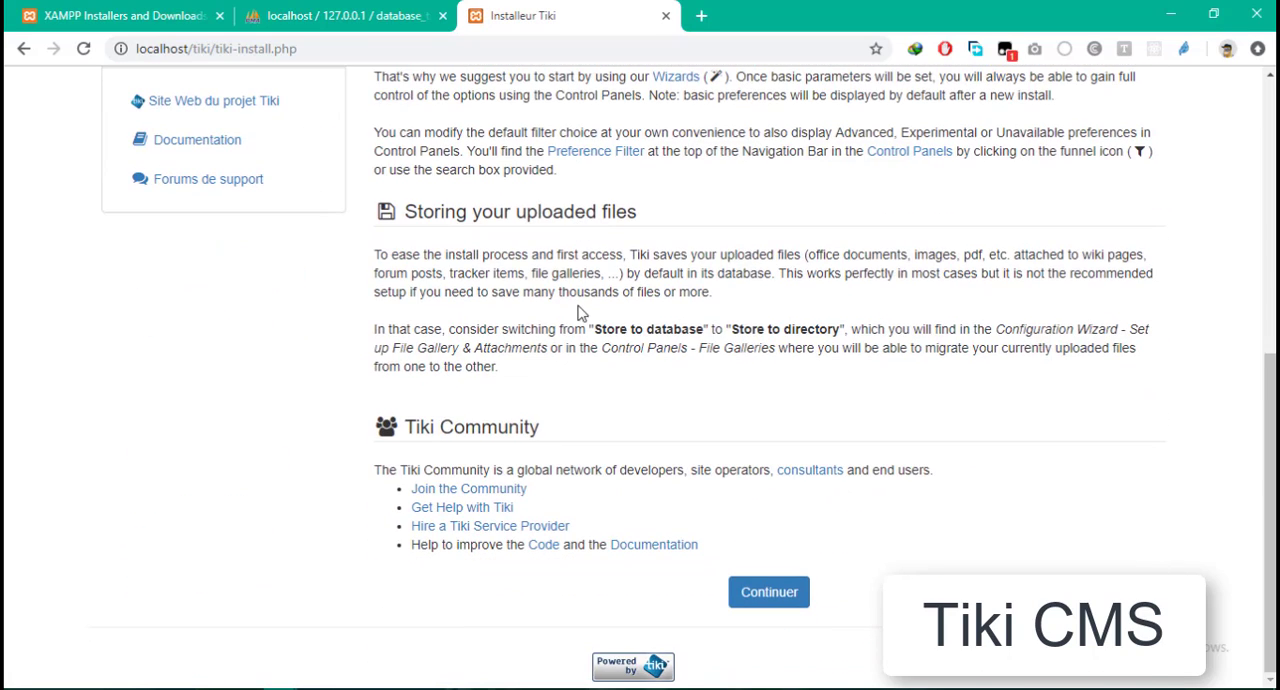
scroll(588, 347, up, 2)
scroll(588, 347, up, 3)
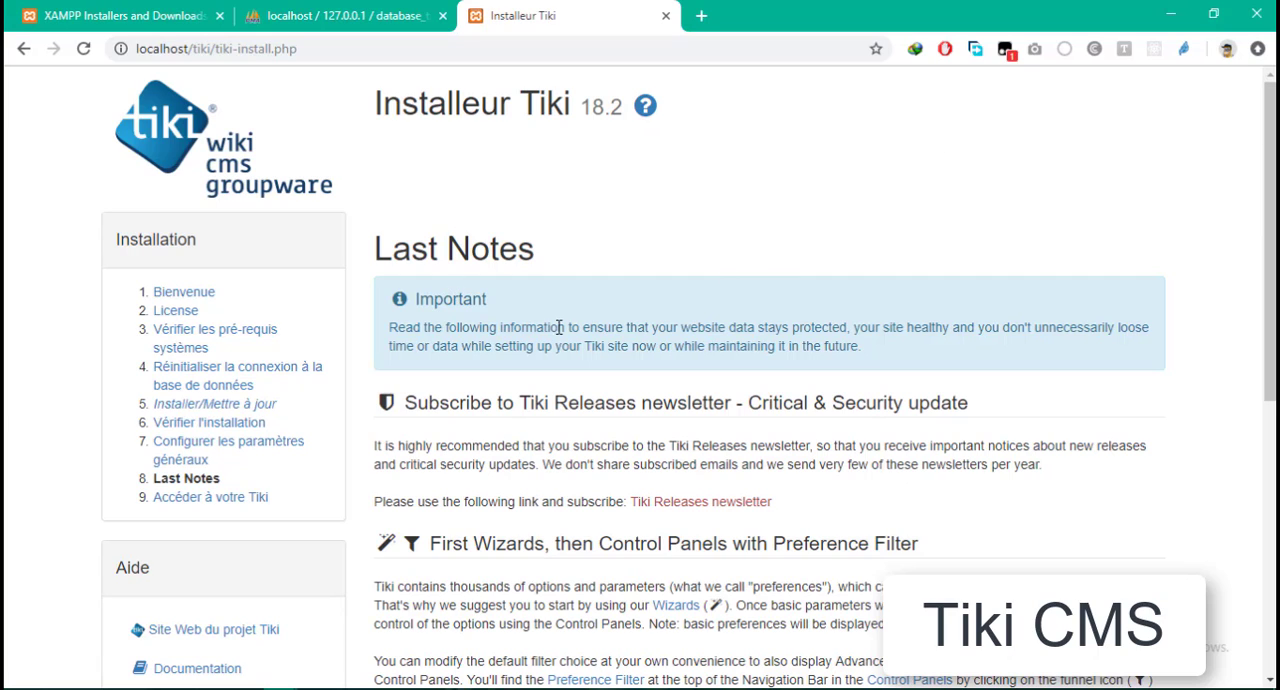
double_click(459, 255)
click(958, 403)
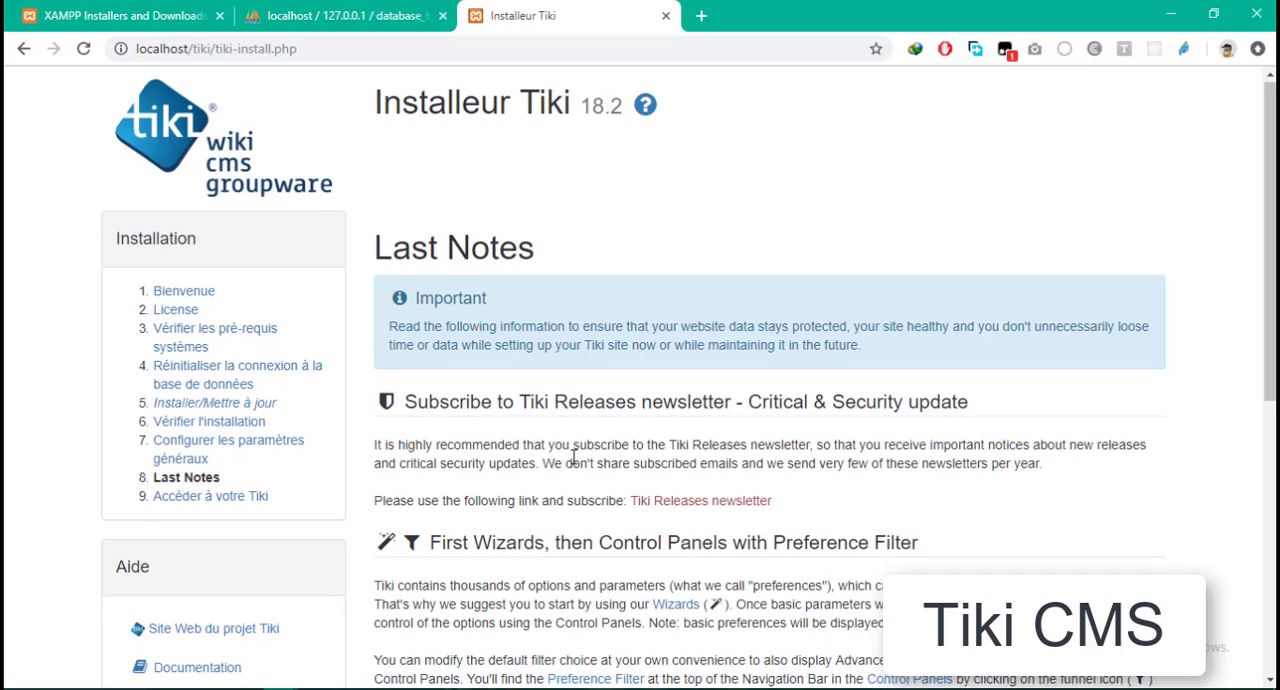
scroll(565, 455, down, 4)
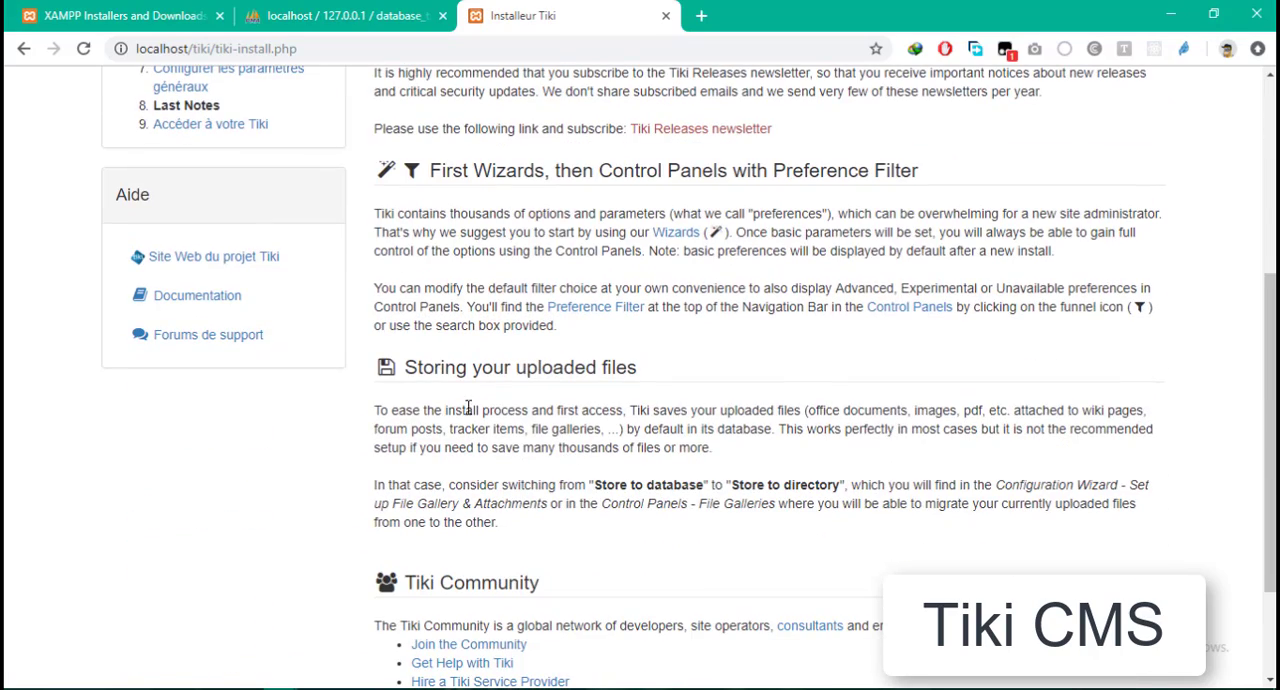
scroll(467, 408, down, 2)
scroll(547, 440, up, 6)
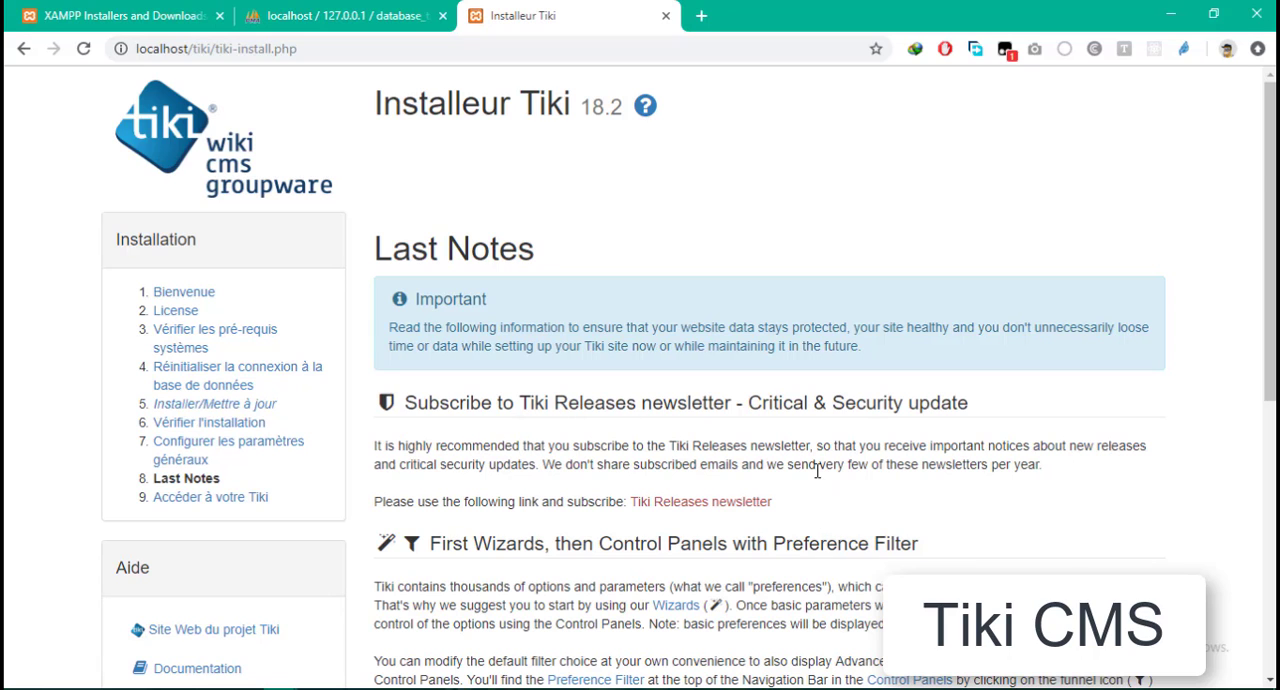
scroll(817, 470, down, 2)
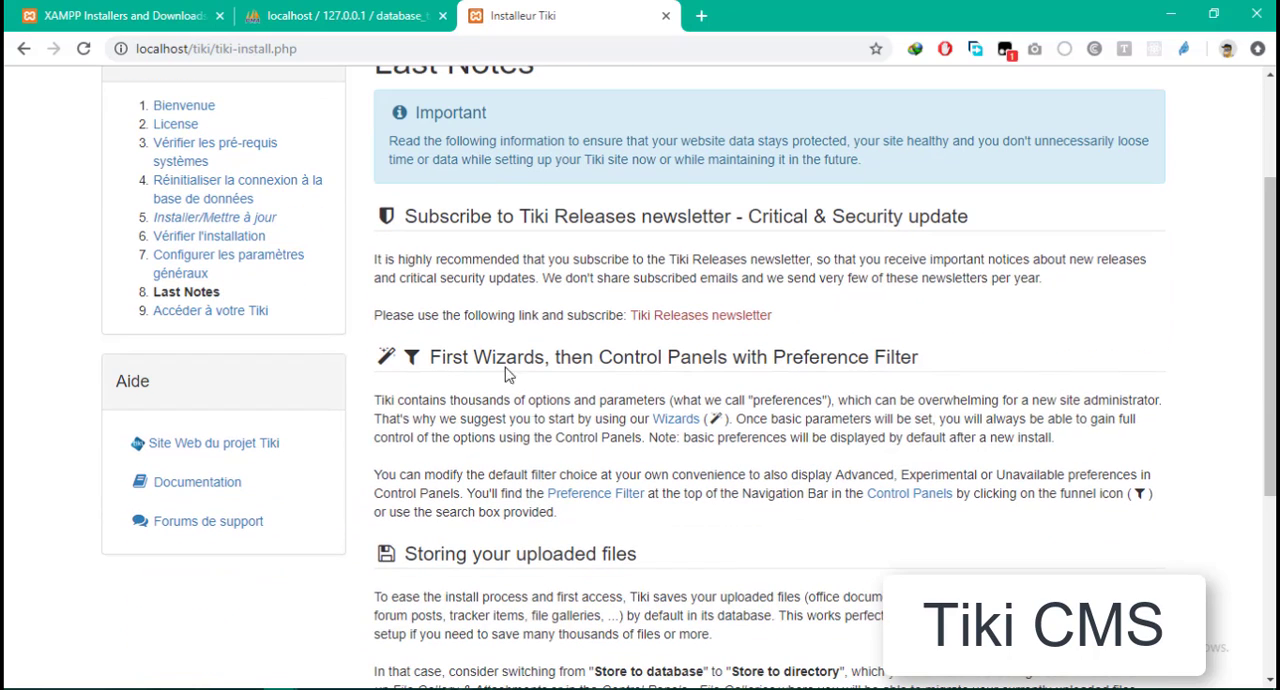
scroll(826, 312, down, 4)
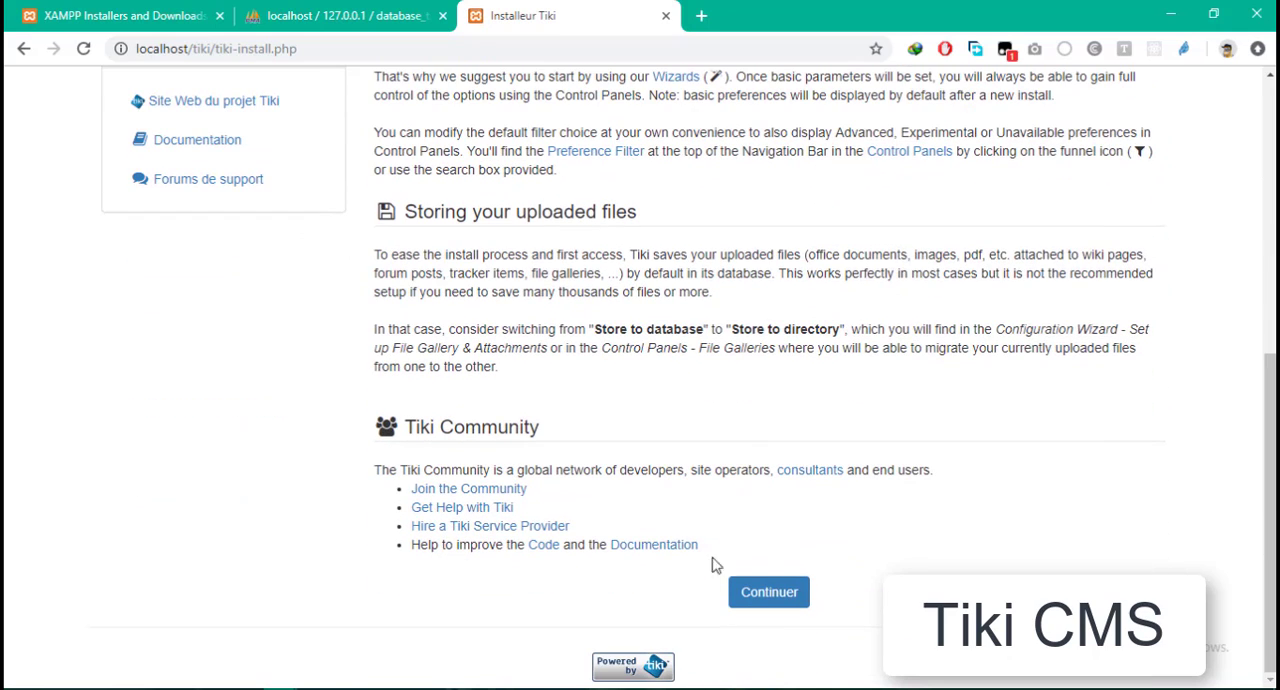
- Continue past the last notes and enter Tiki with the installer disabled, as recommended
click(775, 601)
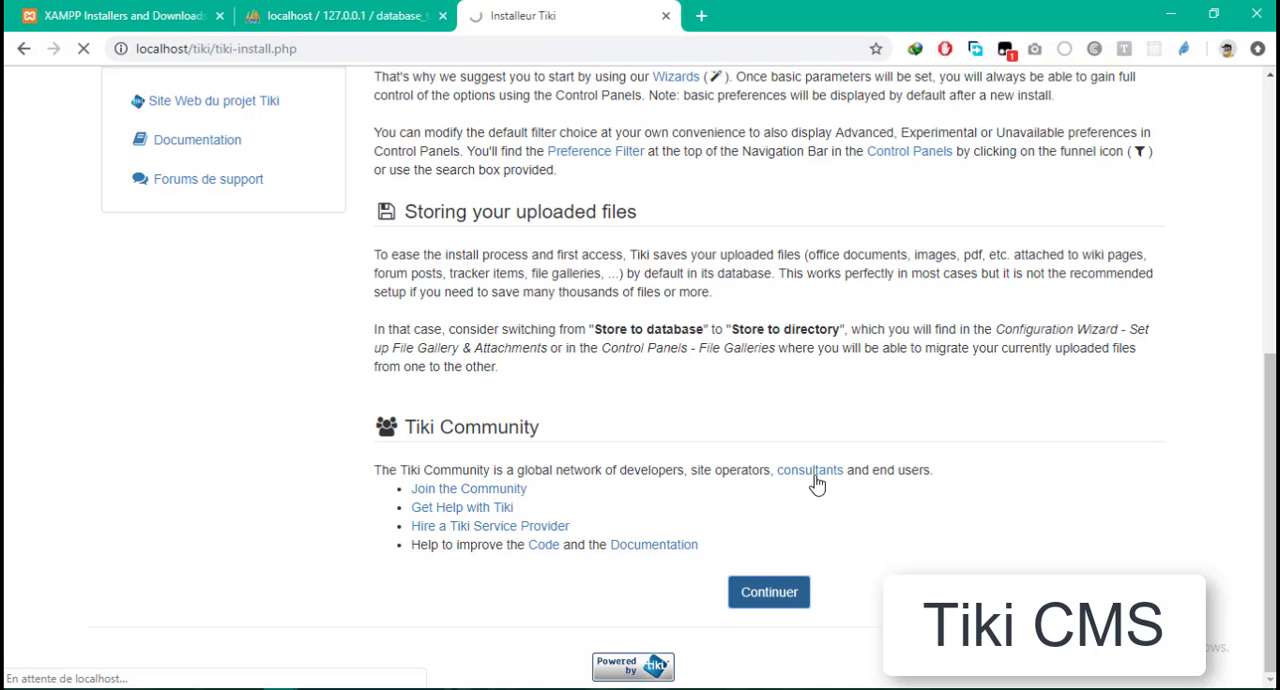
scroll(749, 452, up, 5)
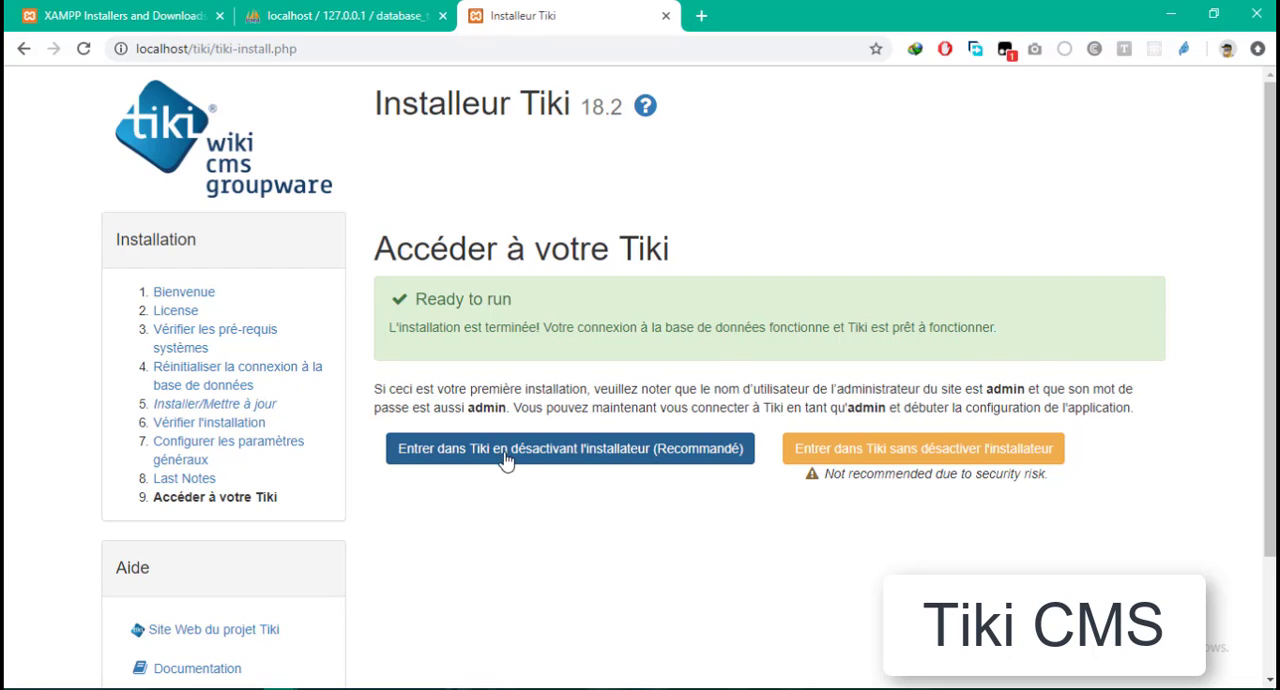
click(612, 458)
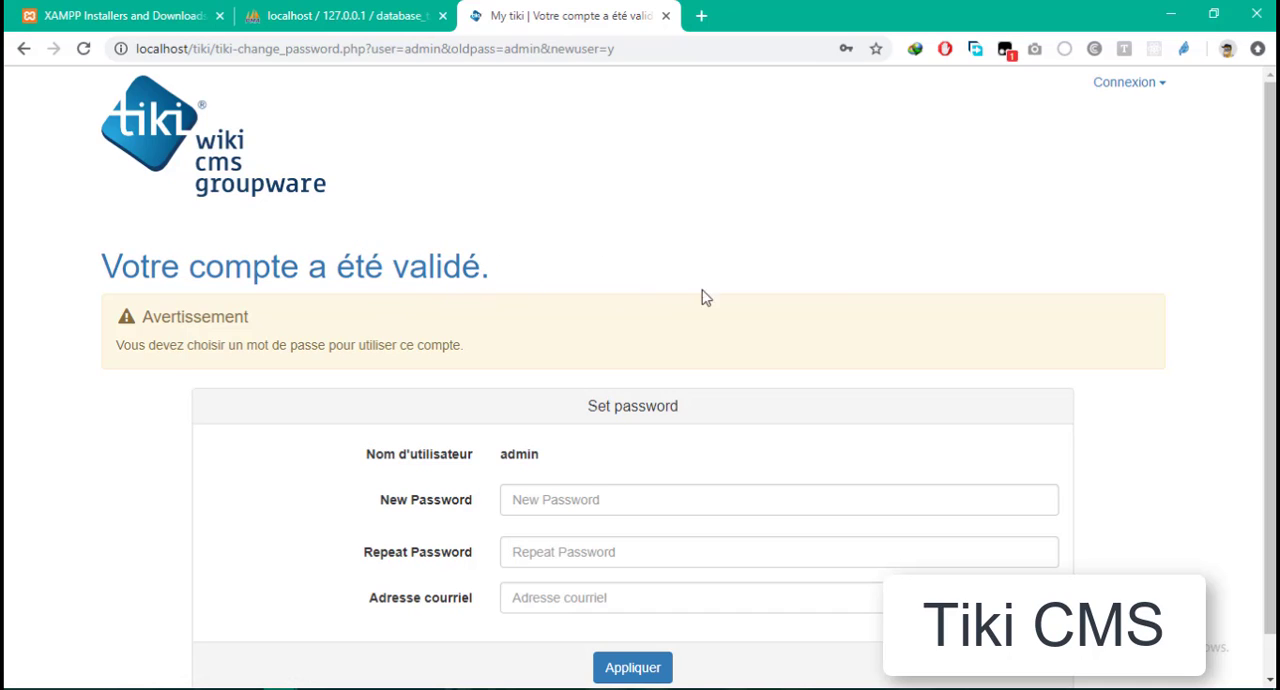
- Examine the admin account's password form, including the new password, repeat password and email address fields
scroll(737, 314, down, 1)
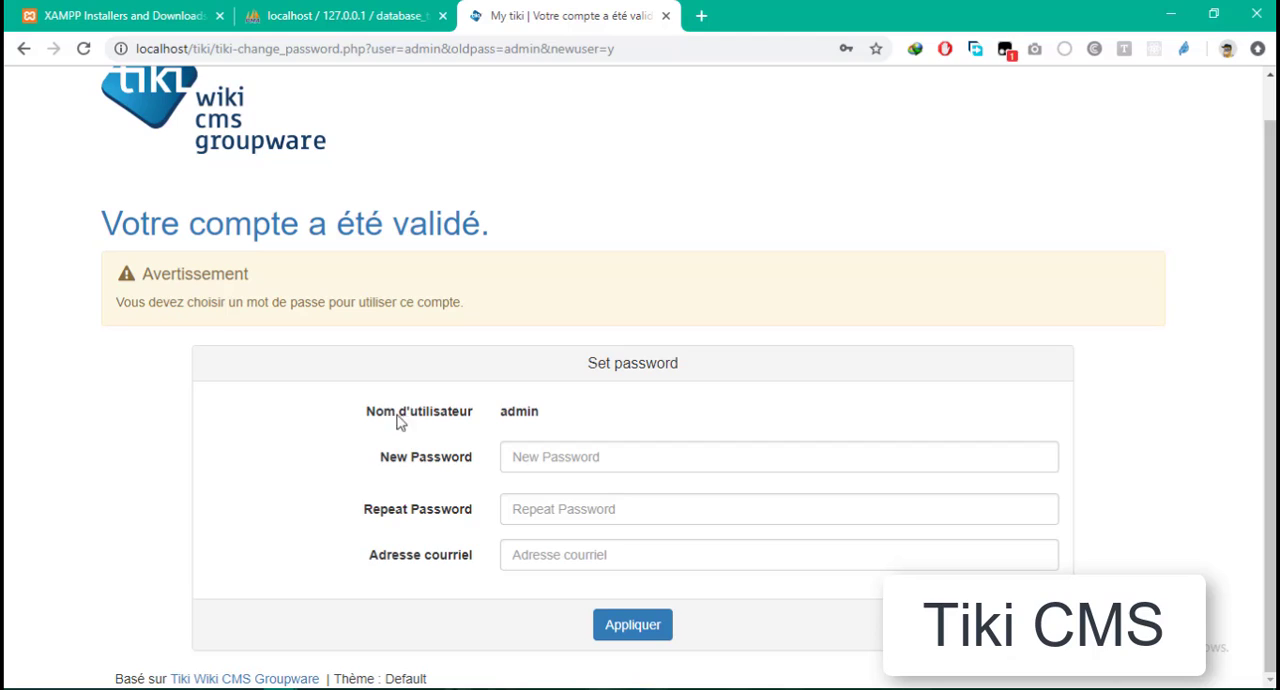
click(437, 456)
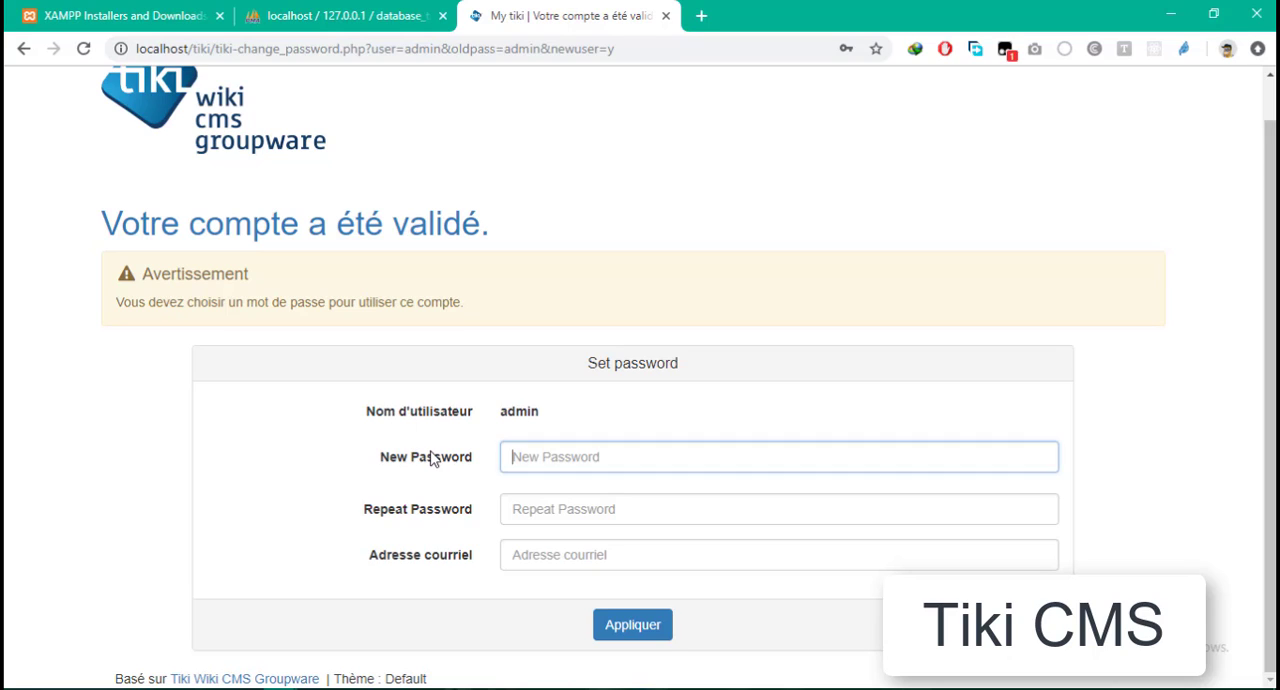
click(575, 456)
click(577, 368)
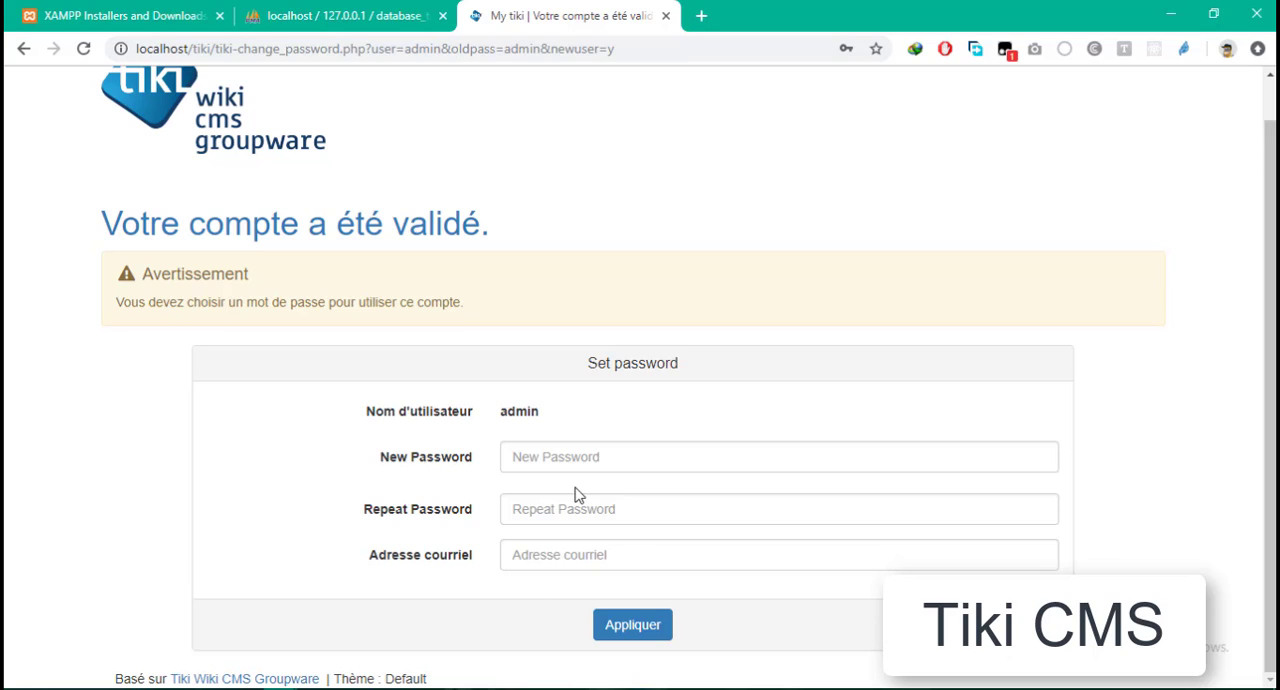
click(578, 456)
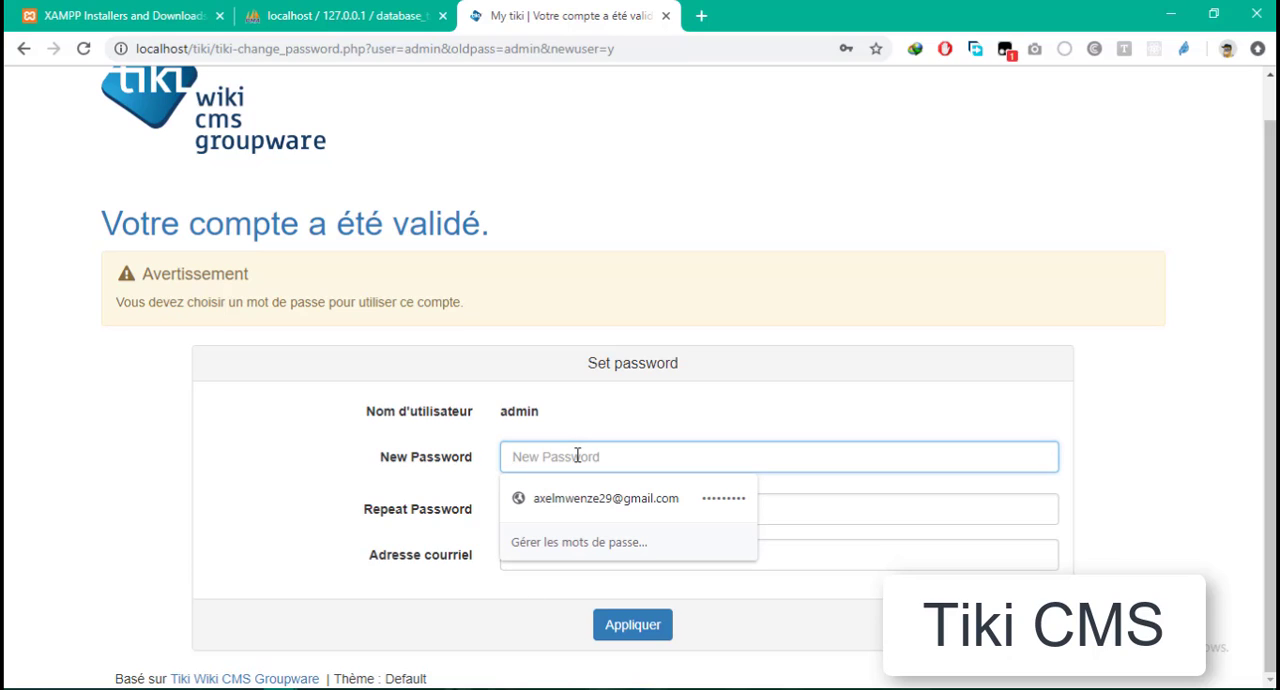
text(a)
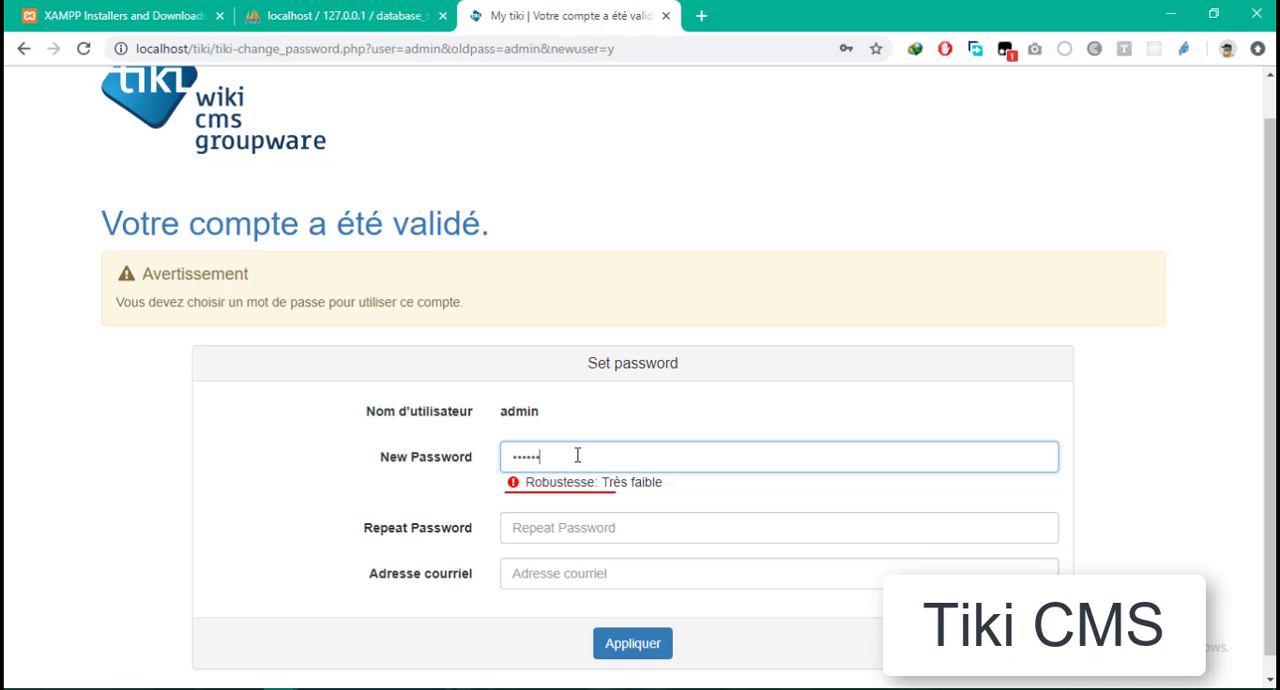
text(1)
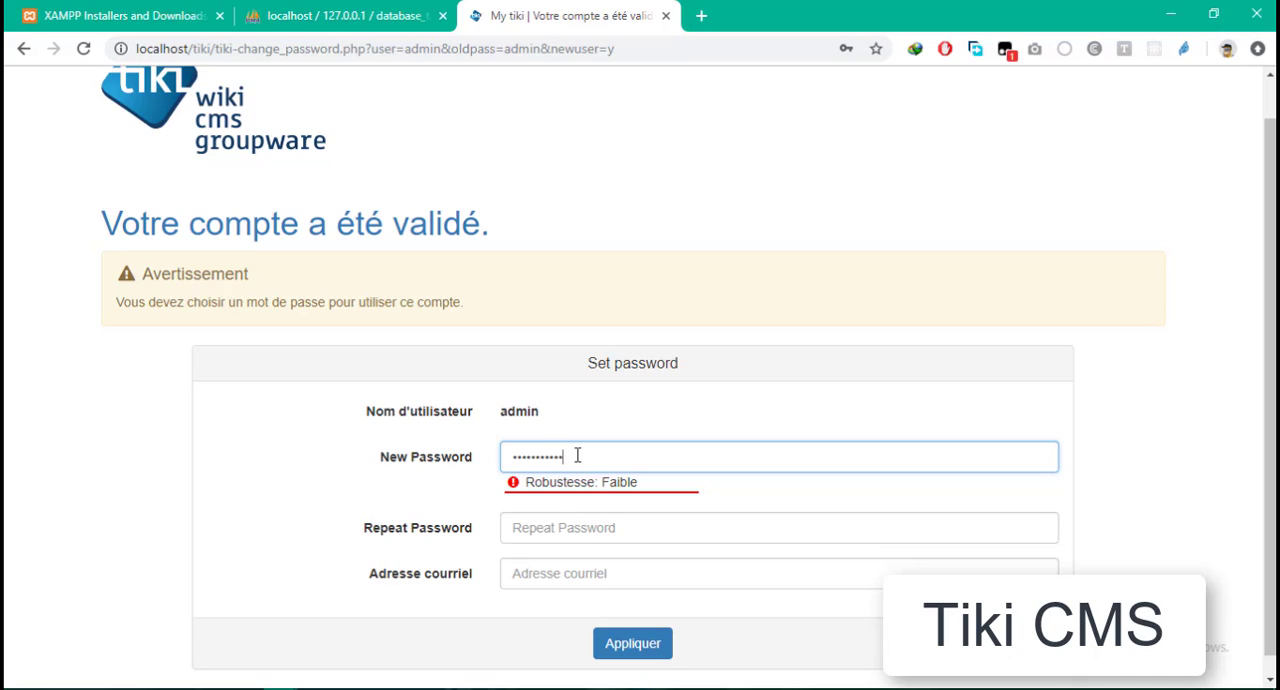
key(ctrl+a)
key(BackSpace)
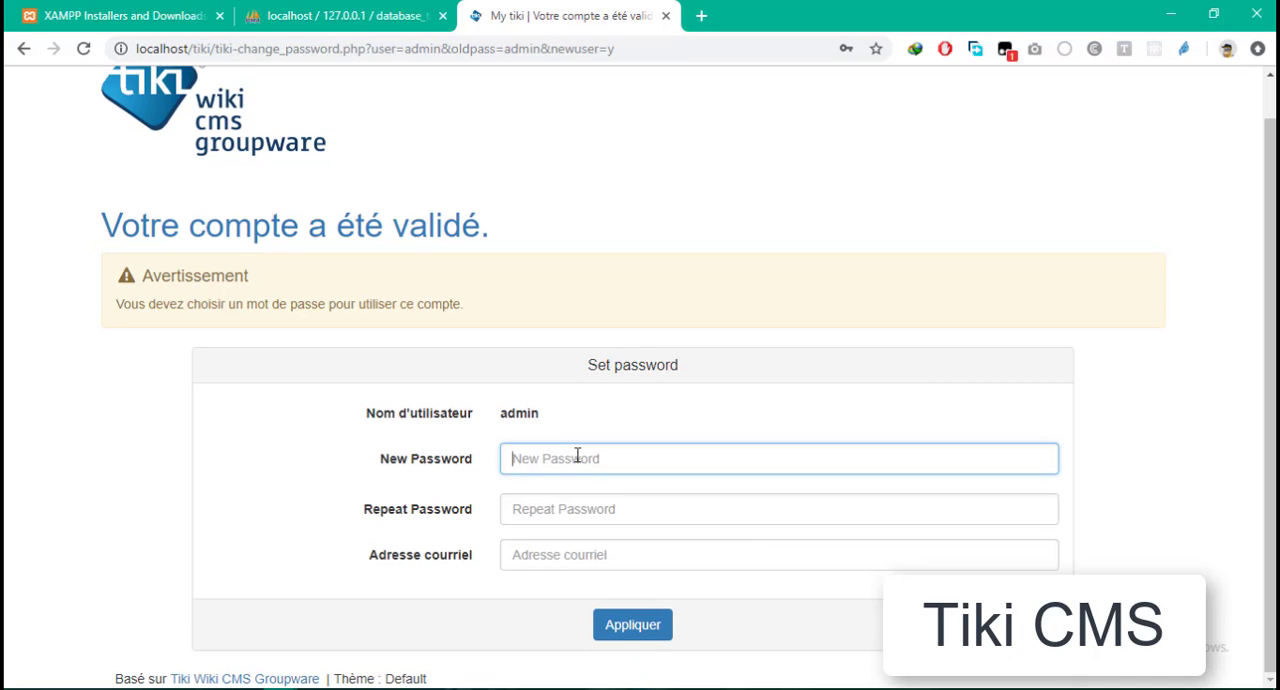
- Enter a new password for the admin account, repeat it, and fill in the email address with the browser's saved entry
text(adm)
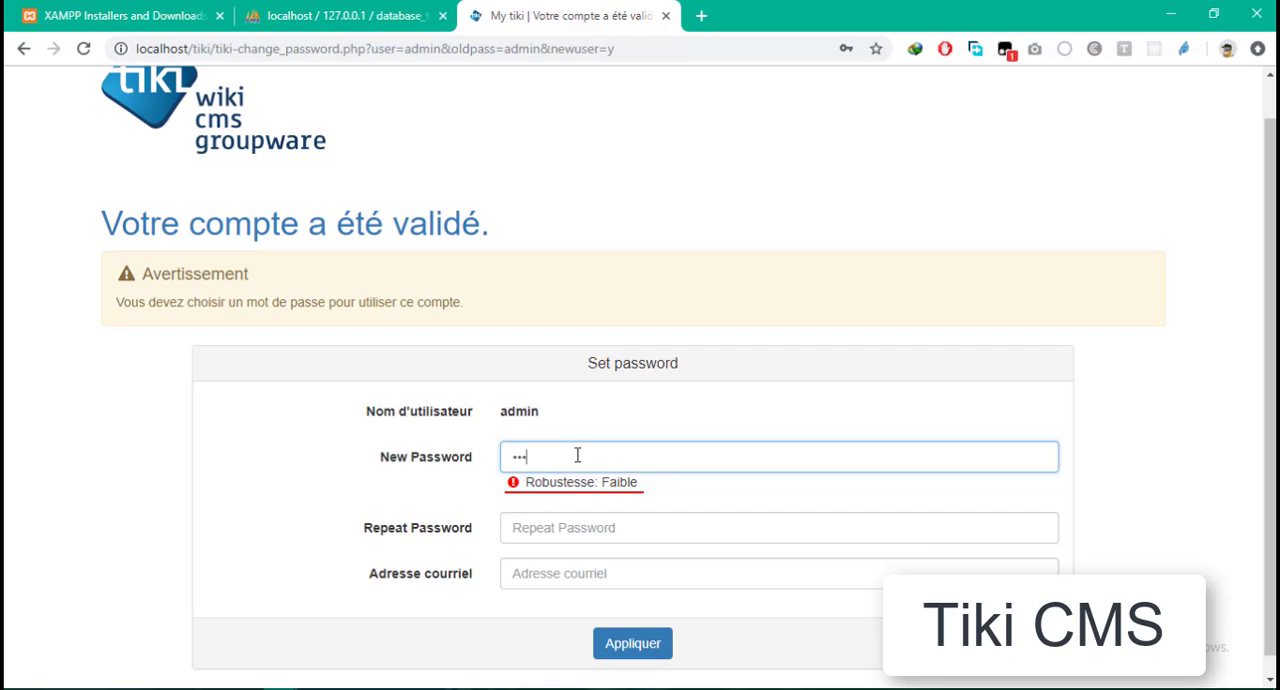
text(34)
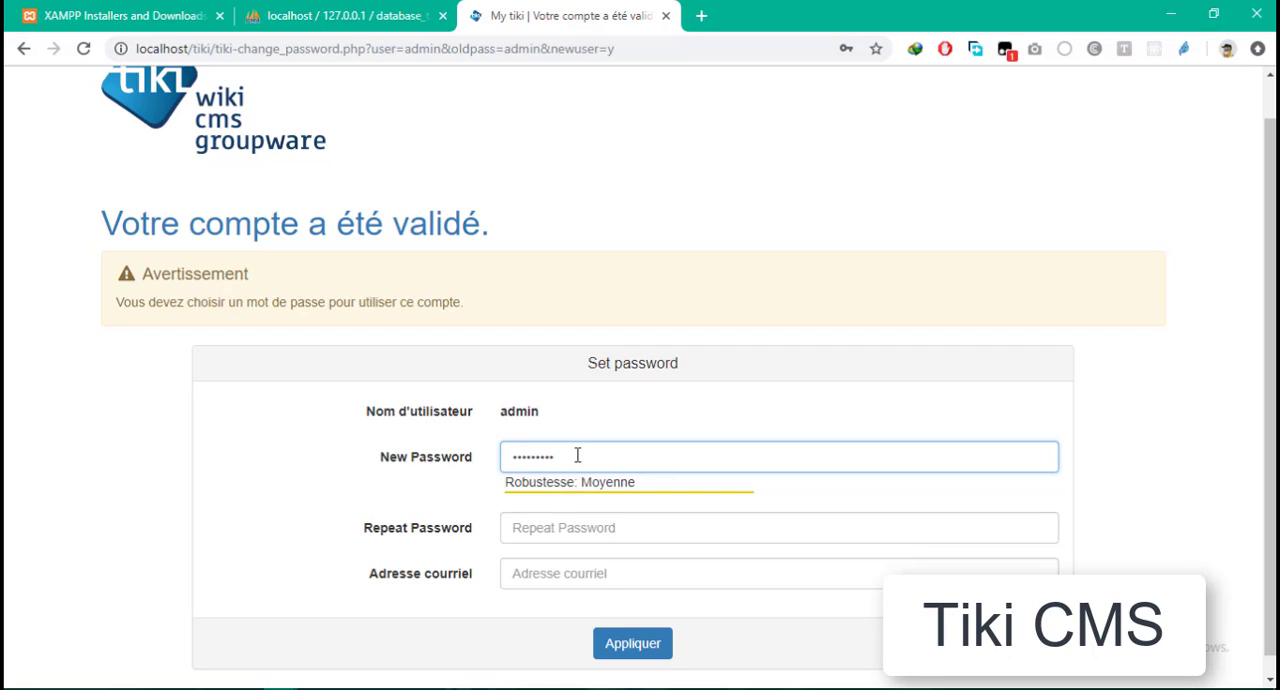
key(Tab)
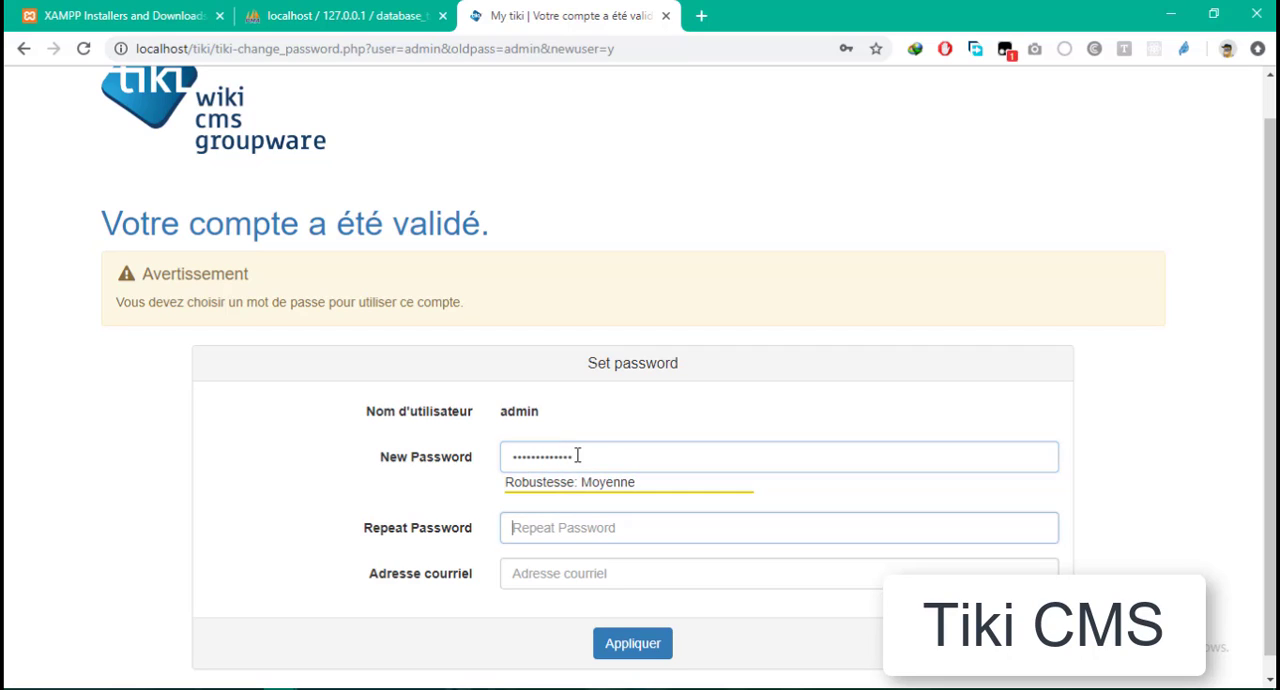
text(a)
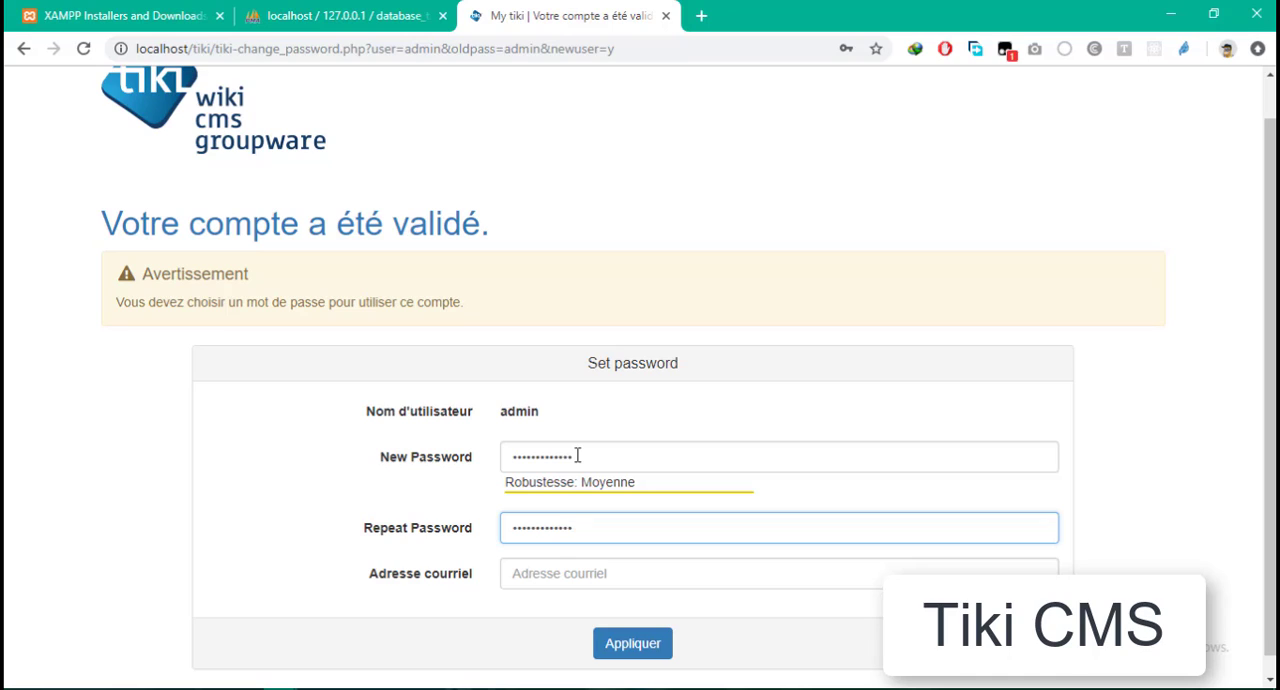
click(560, 564)
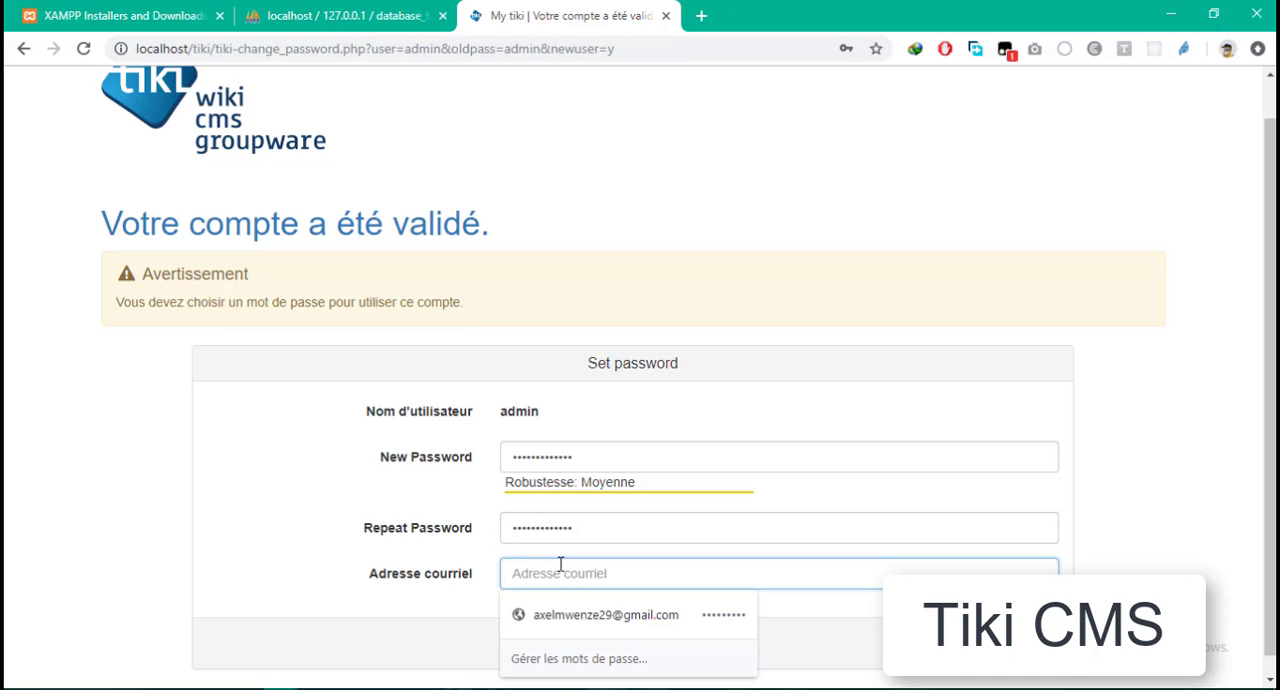
click(564, 612)
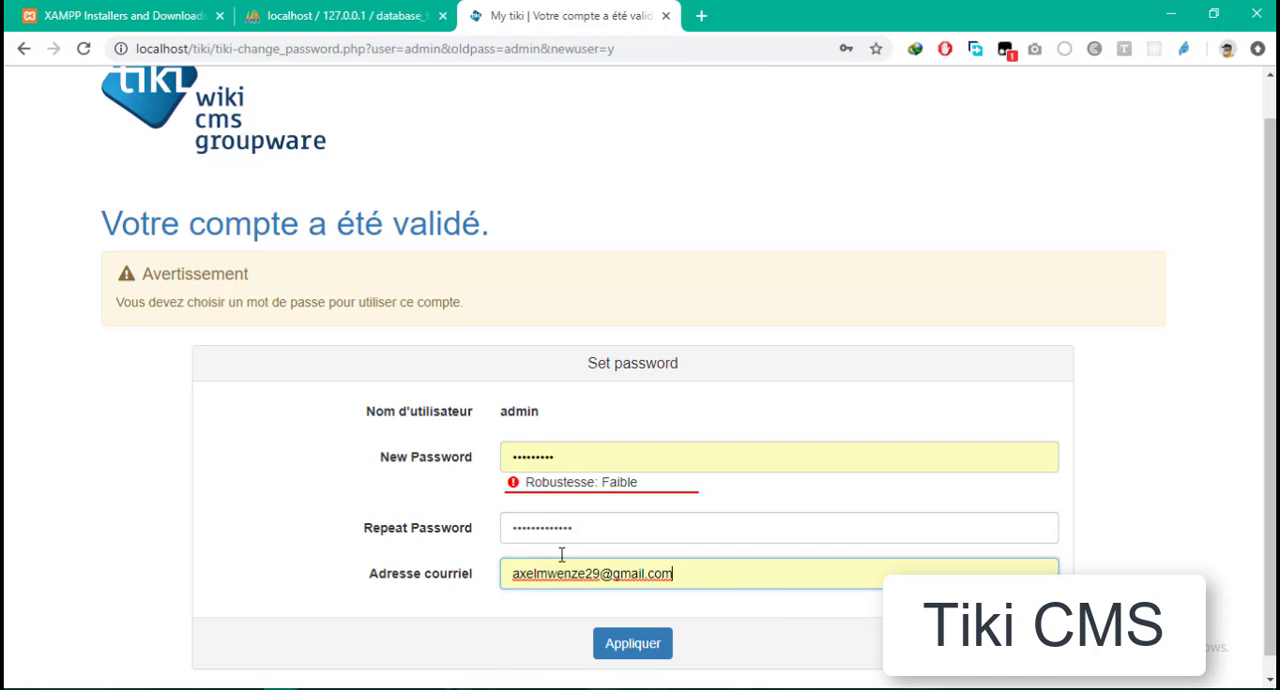
- Re-enter the admin's new password and its repetition, apply the form, and dismiss the browser's offer to update the saved password
double_click(600, 458)
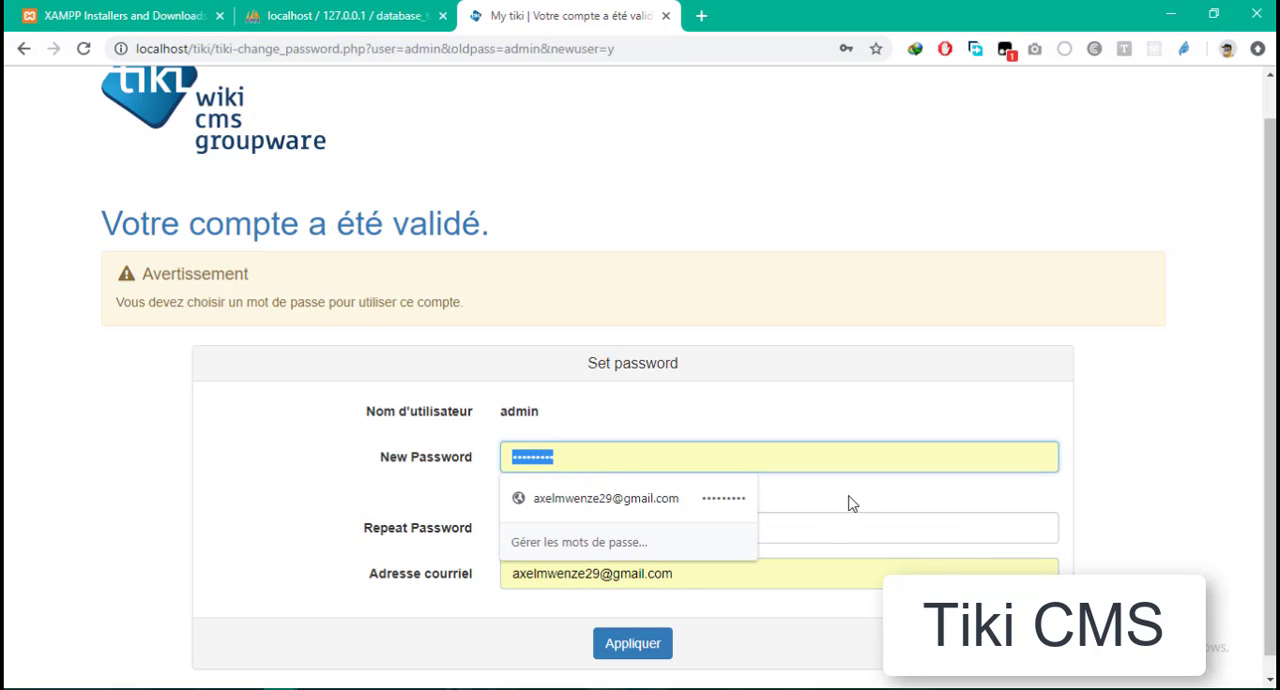
click(853, 501)
double_click(555, 456)
text(••••)
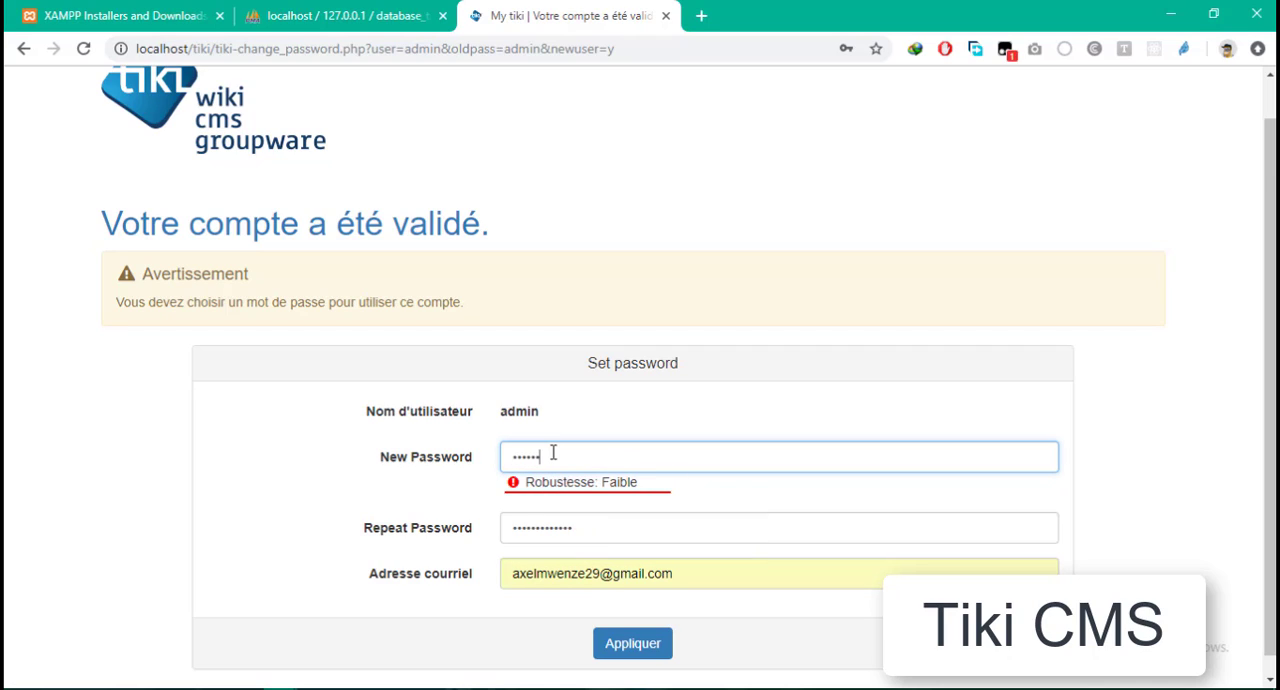
text(•••••)
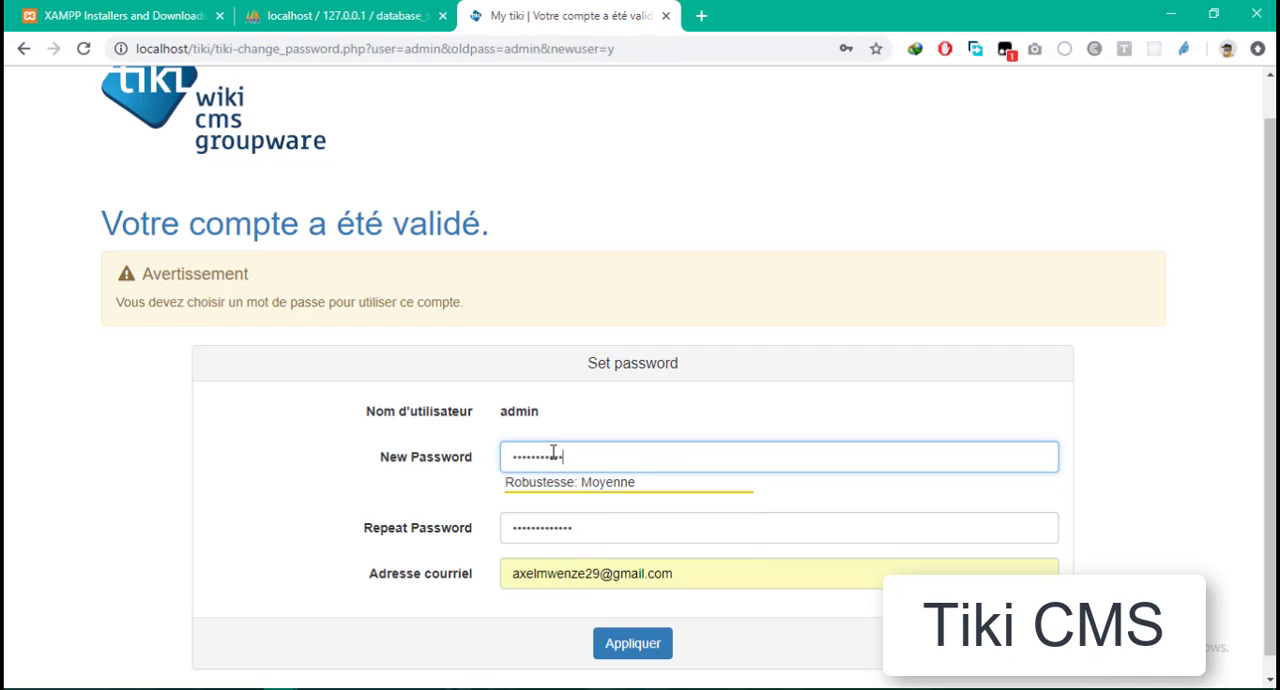
text(••)
key(Tab)
text(••)
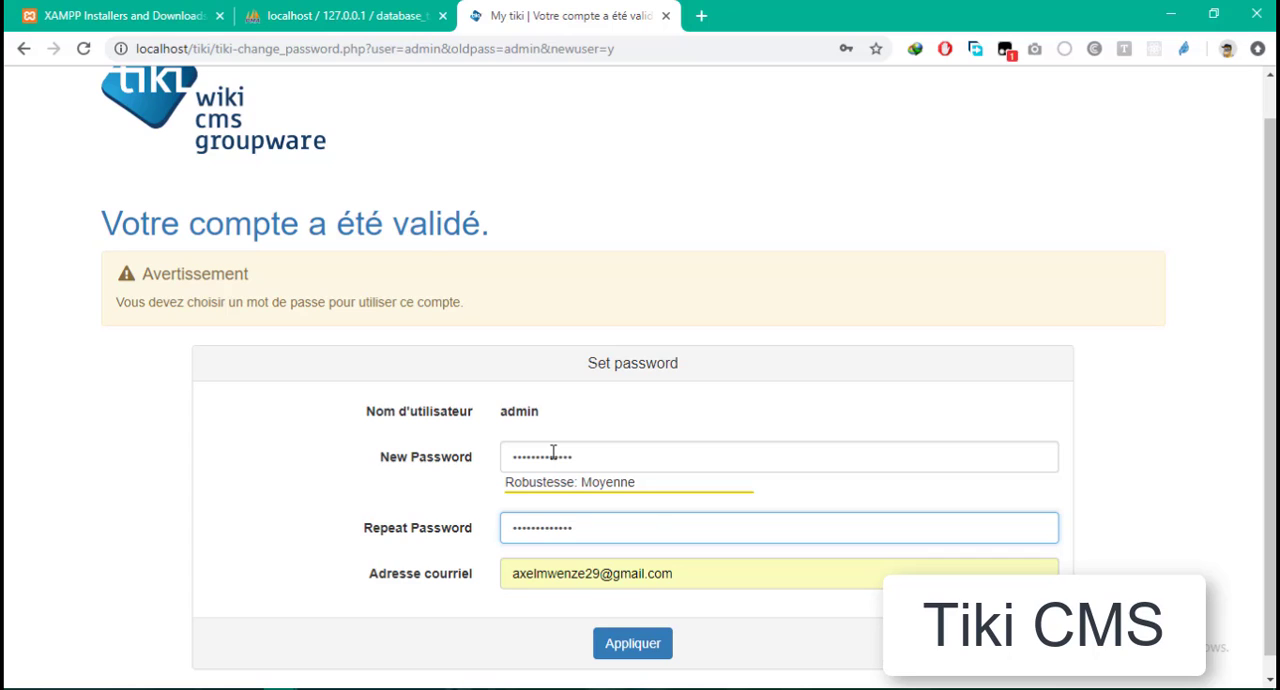
scroll(645, 600, down, 1)
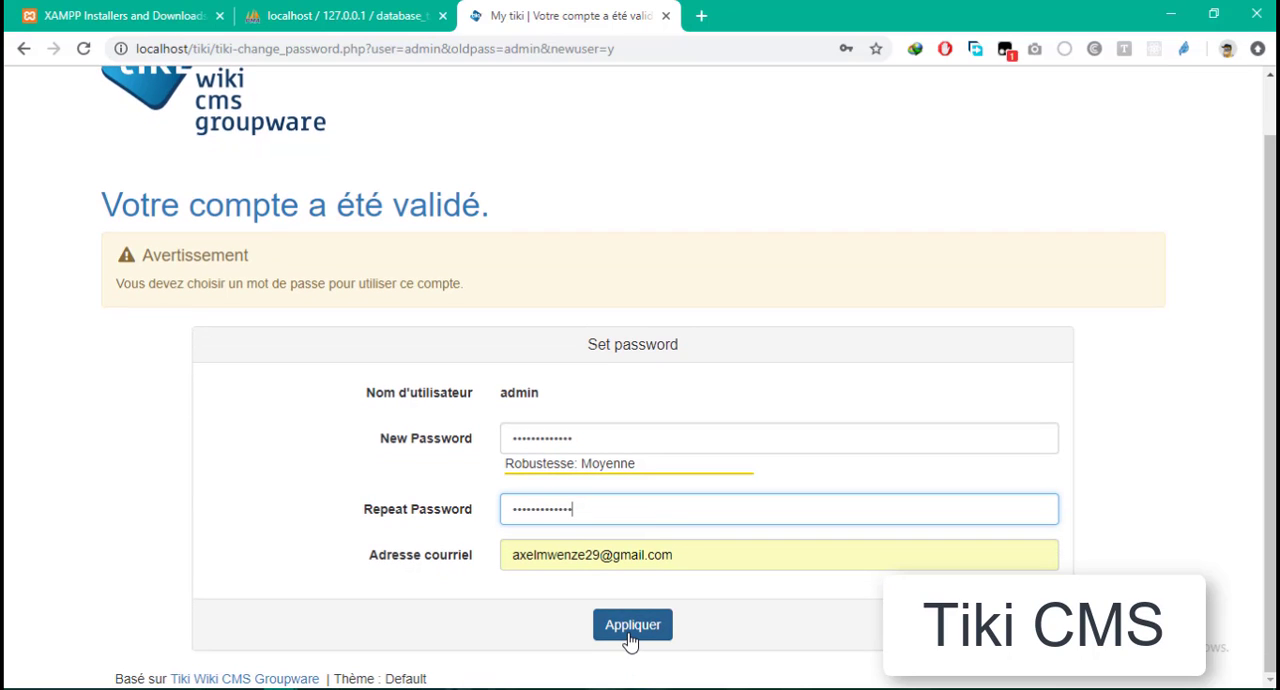
click(629, 639)
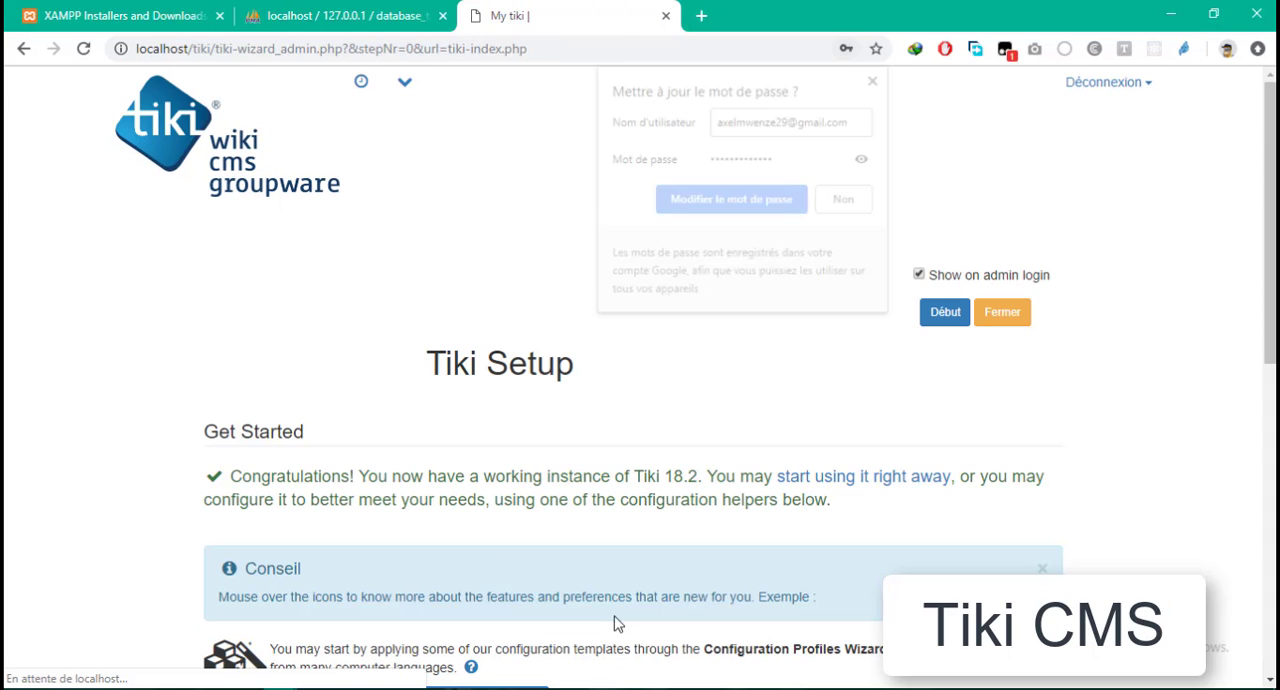
click(877, 78)
- Open Tiki's Control Panels from the Tiki Setup page in a new browser tab and switch to that tab
scroll(771, 214, down, 7)
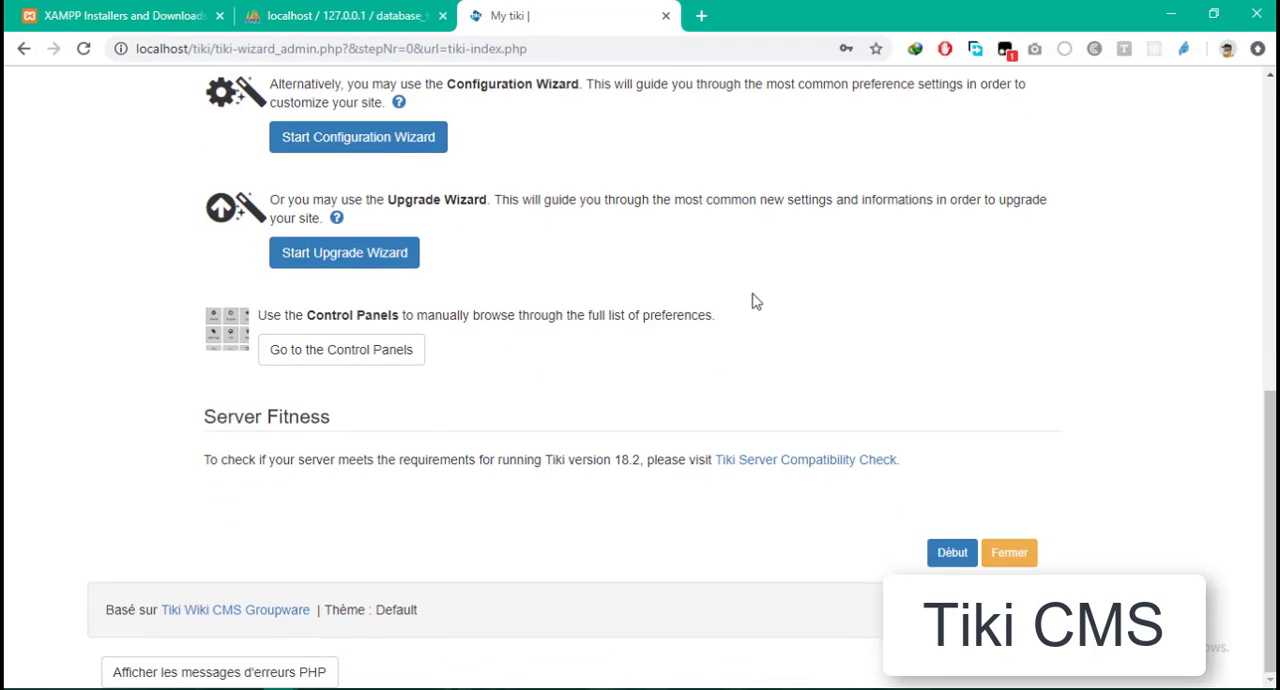
scroll(586, 291, up, 7)
scroll(578, 250, down, 7)
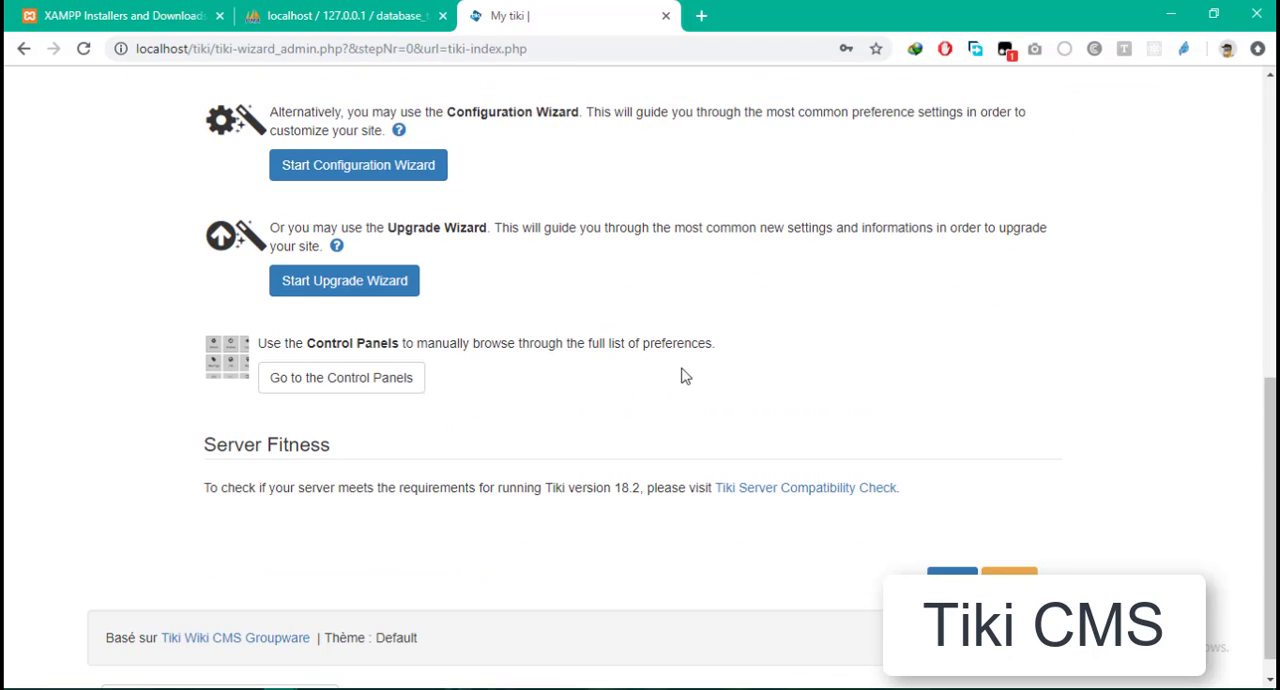
scroll(695, 373, up, 7)
scroll(674, 363, down, 5)
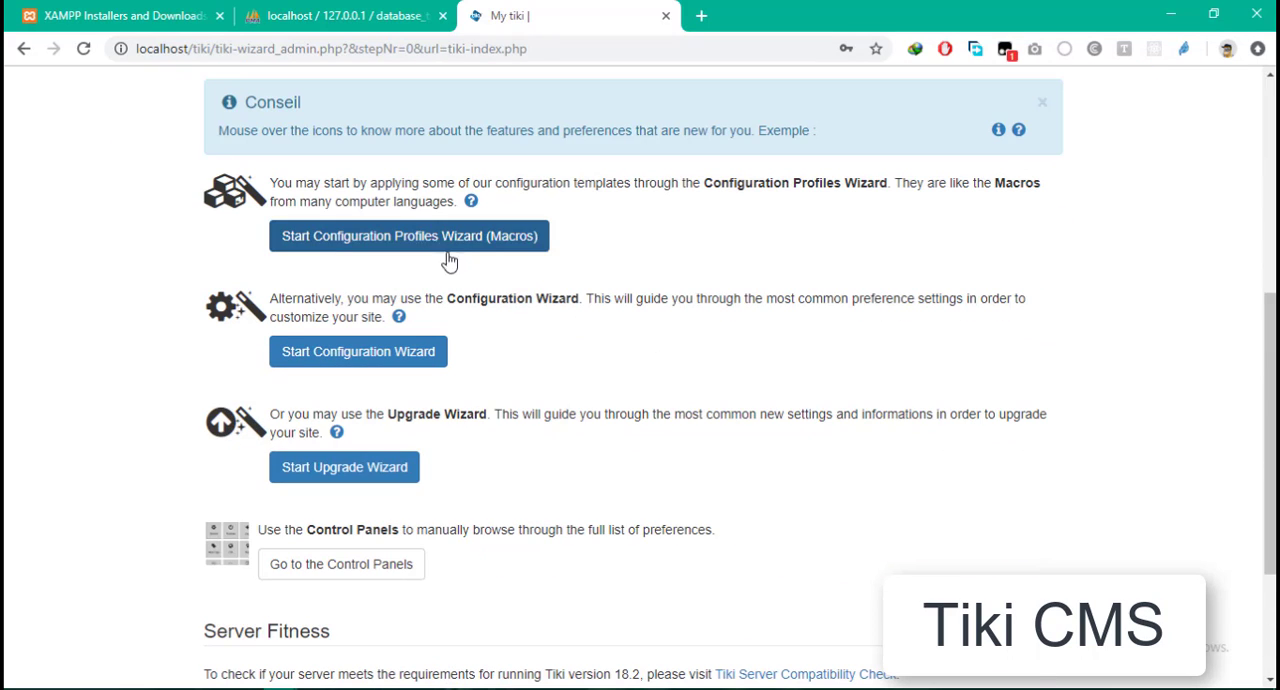
scroll(548, 517, down, 2)
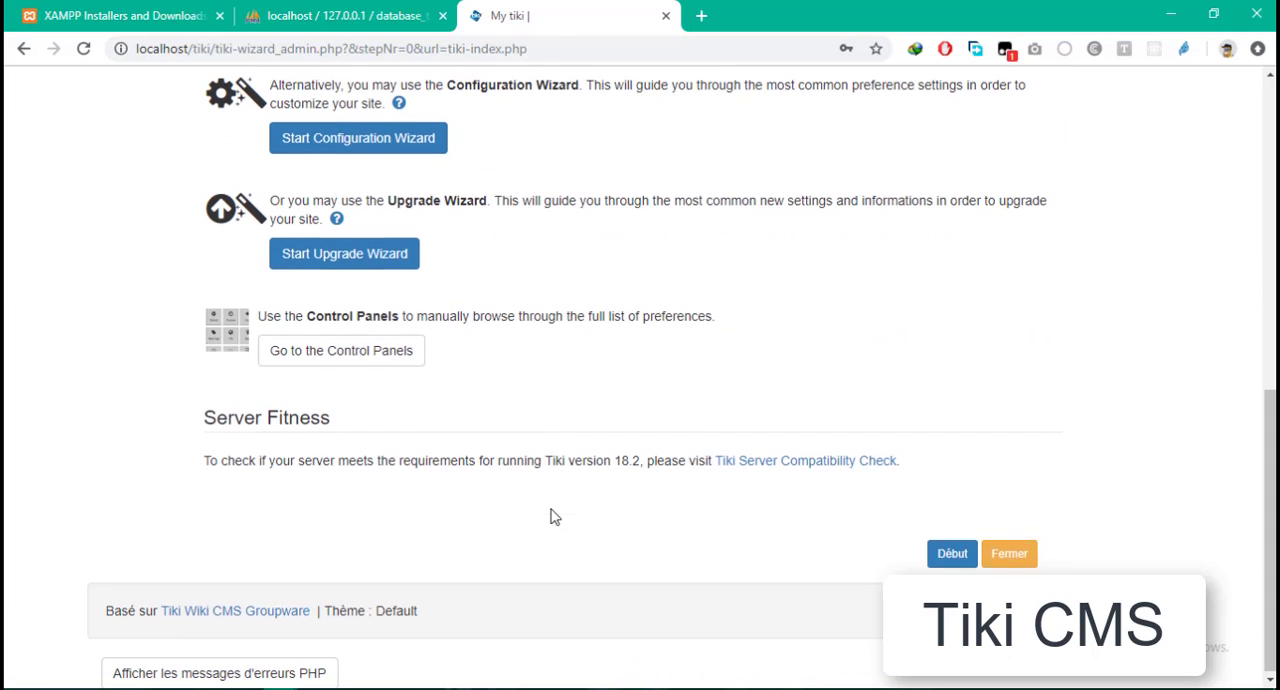
right_click(306, 364)
click(372, 368)
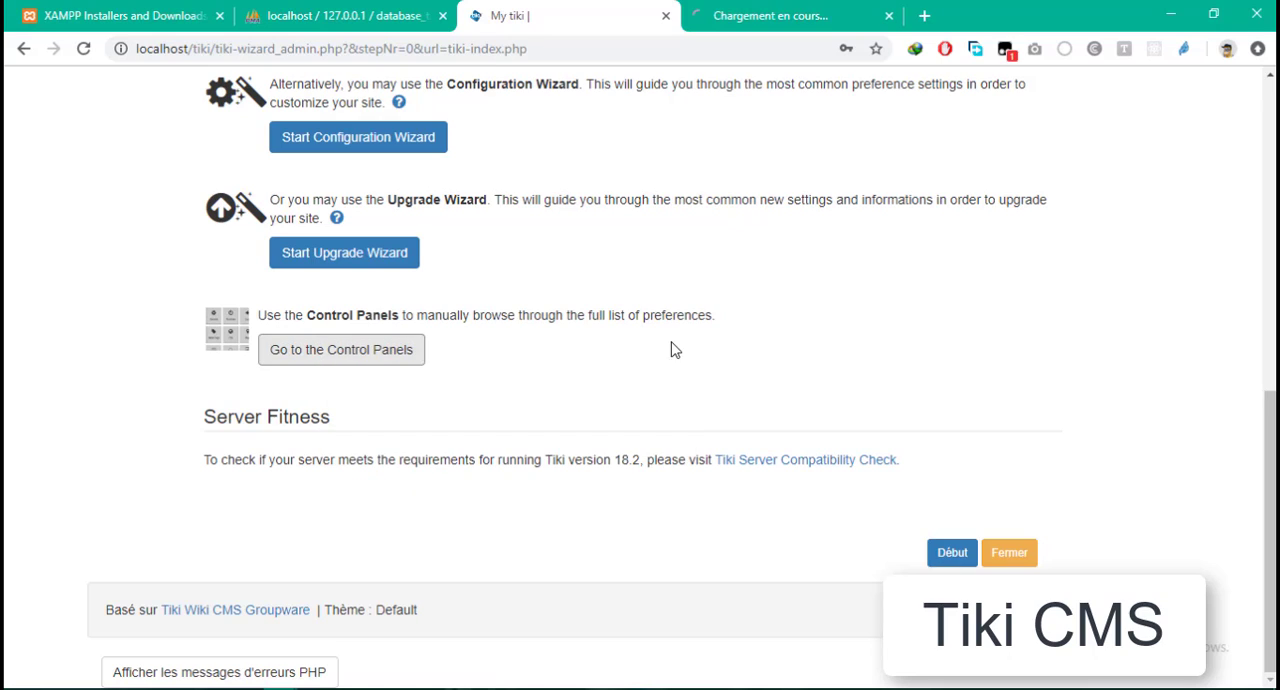
click(752, 12)
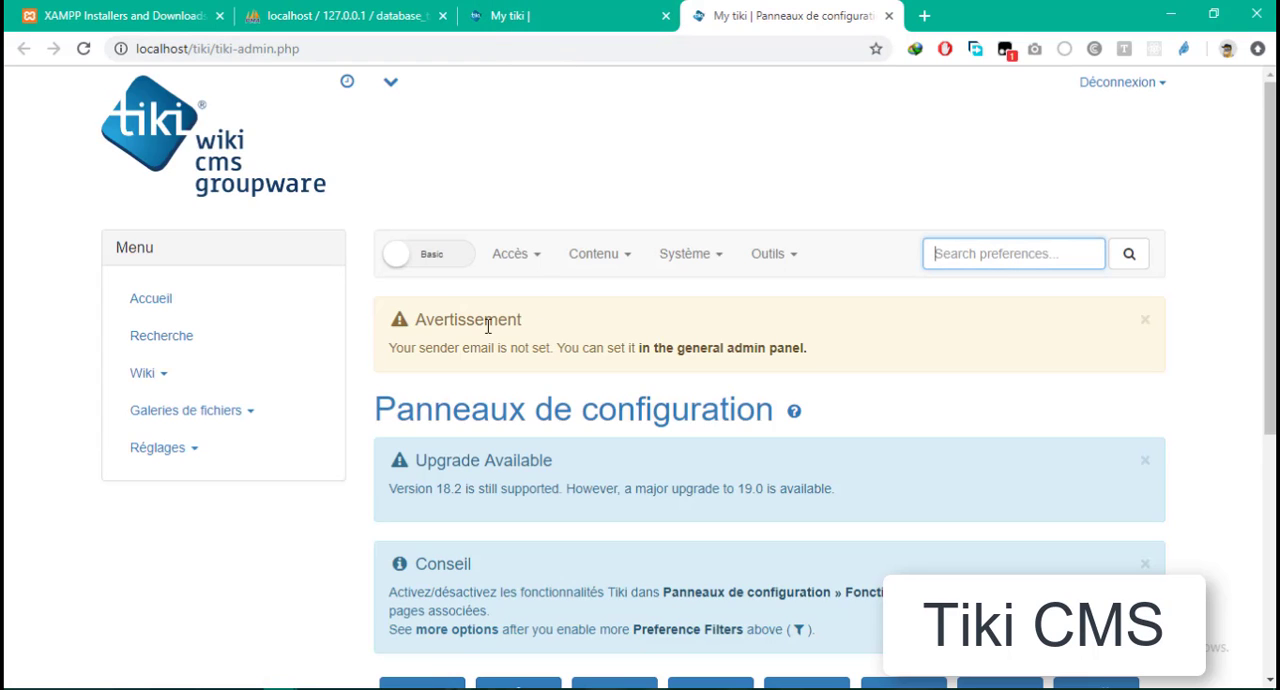
- Open the Fonctionnalités settings from the Panneaux de configuration page
scroll(580, 330, down, 2)
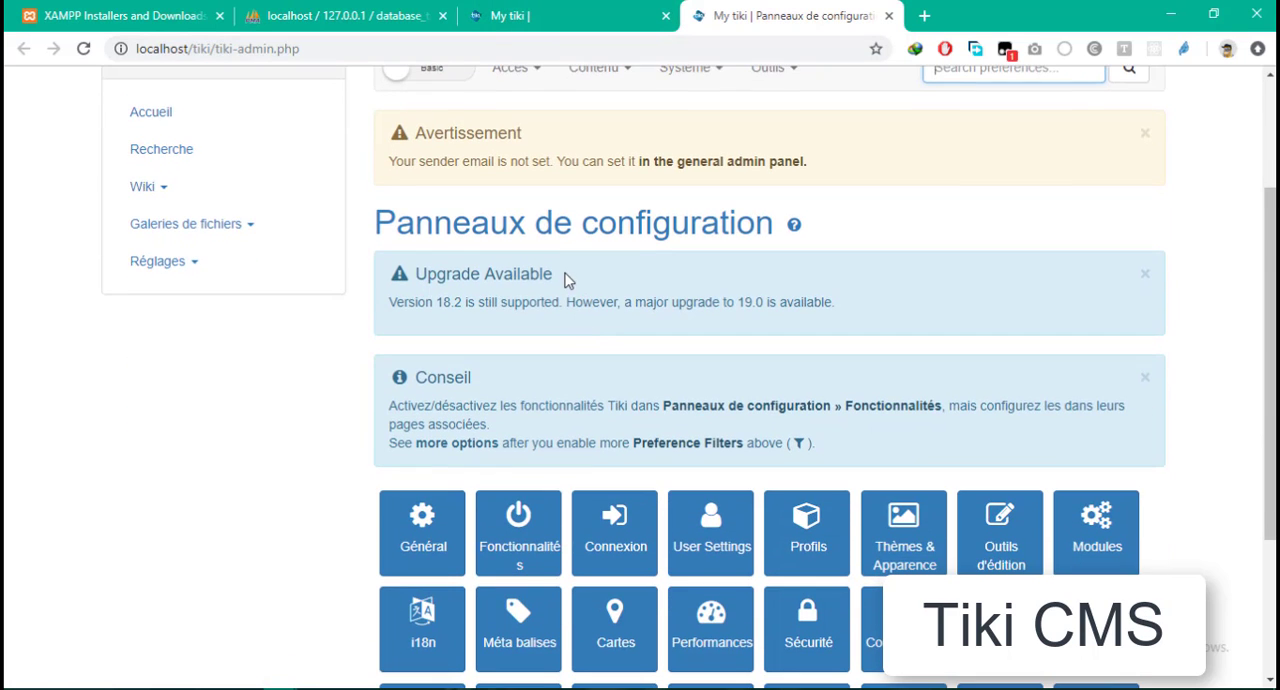
scroll(566, 278, down, 1)
scroll(566, 280, down, 2)
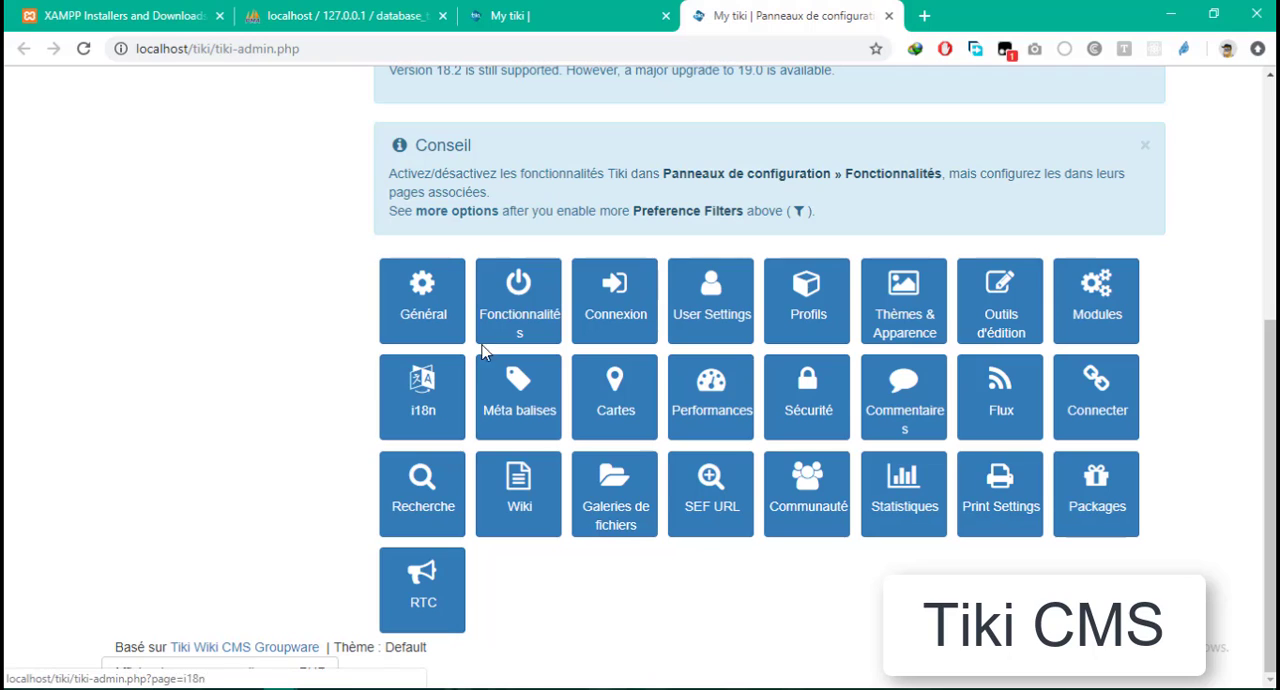
click(509, 308)
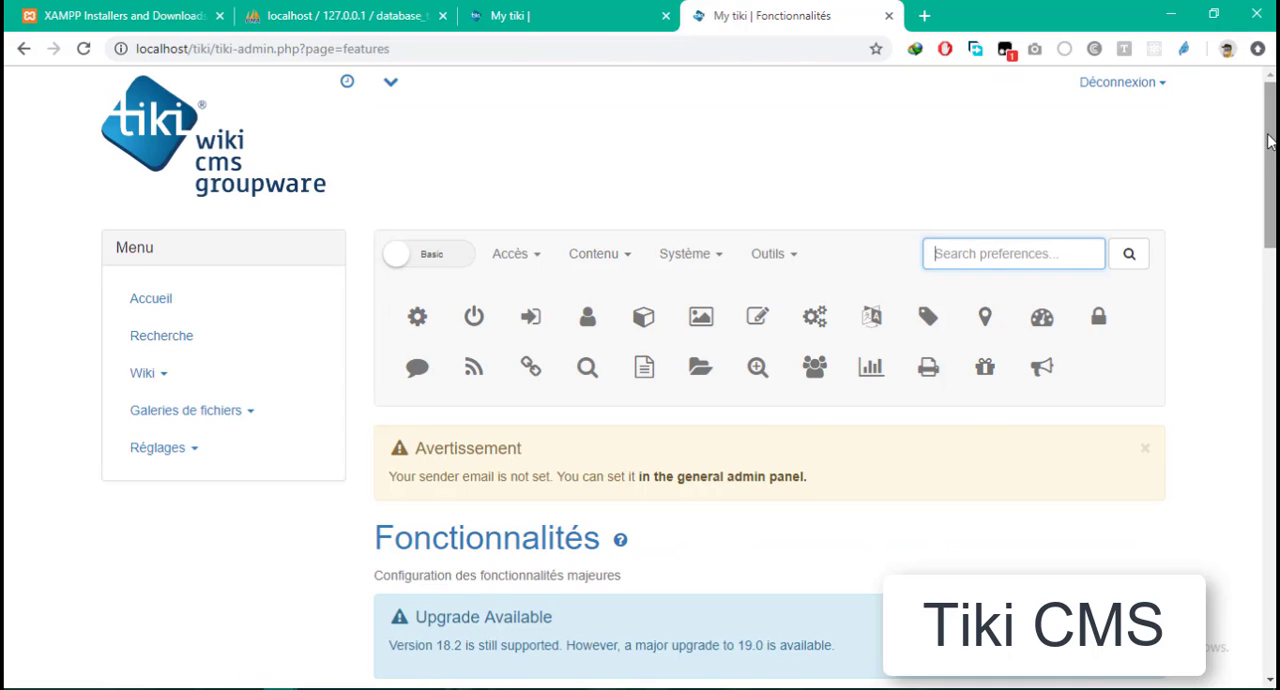
- Enable the Blogue, Forums de discussion and Calendrier main features and apply the changes
drag(1270, 140, 1271, 150)
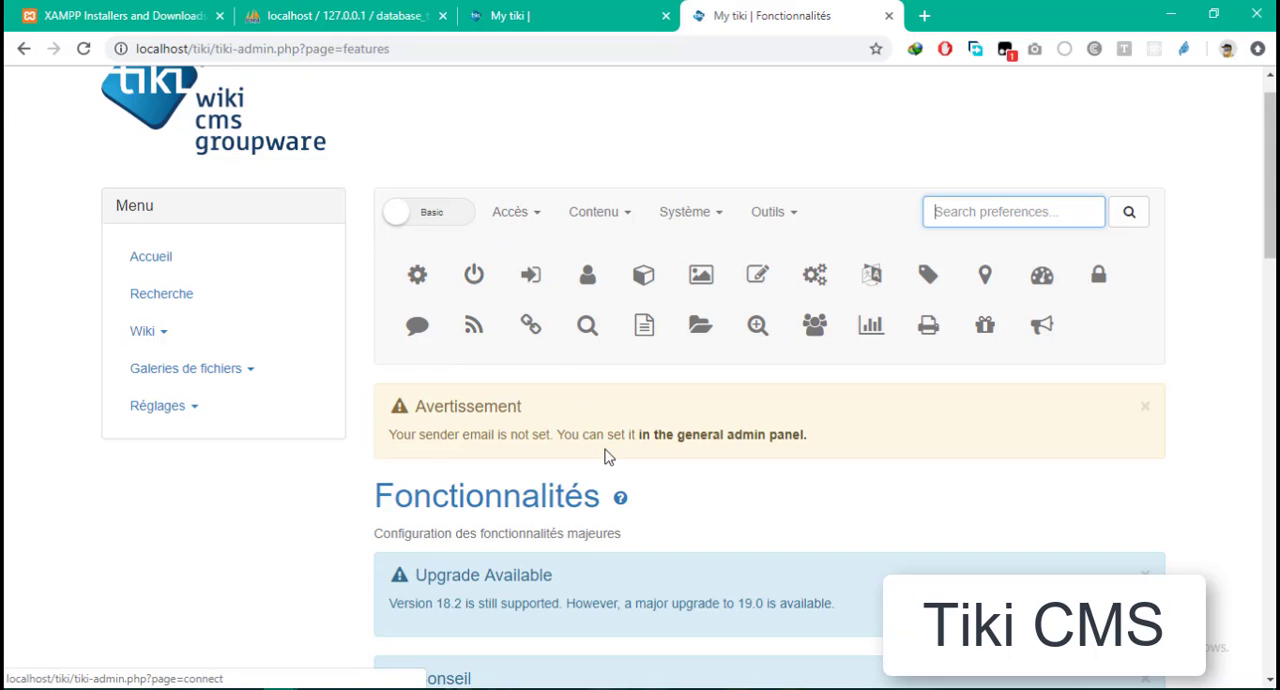
scroll(606, 452, down, 3)
scroll(606, 456, down, 3)
scroll(606, 446, down, 1)
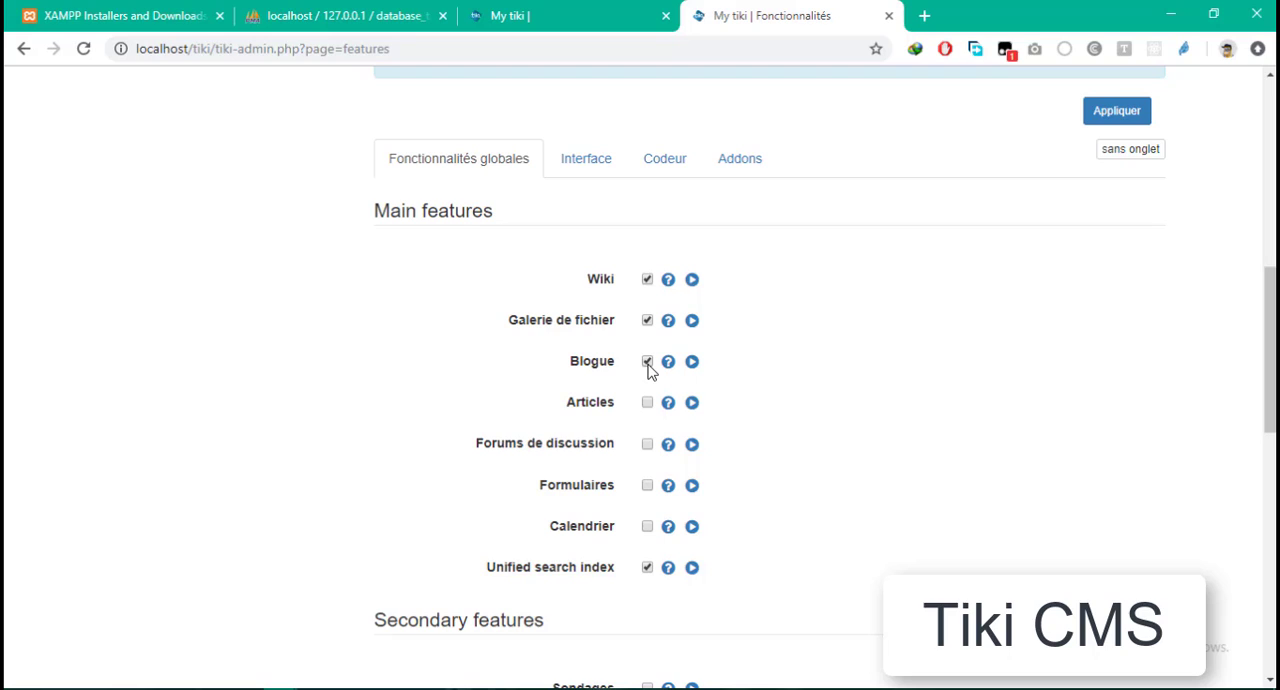
click(647, 530)
scroll(737, 529, down, 2)
scroll(1094, 371, up, 8)
scroll(1100, 389, down, 1)
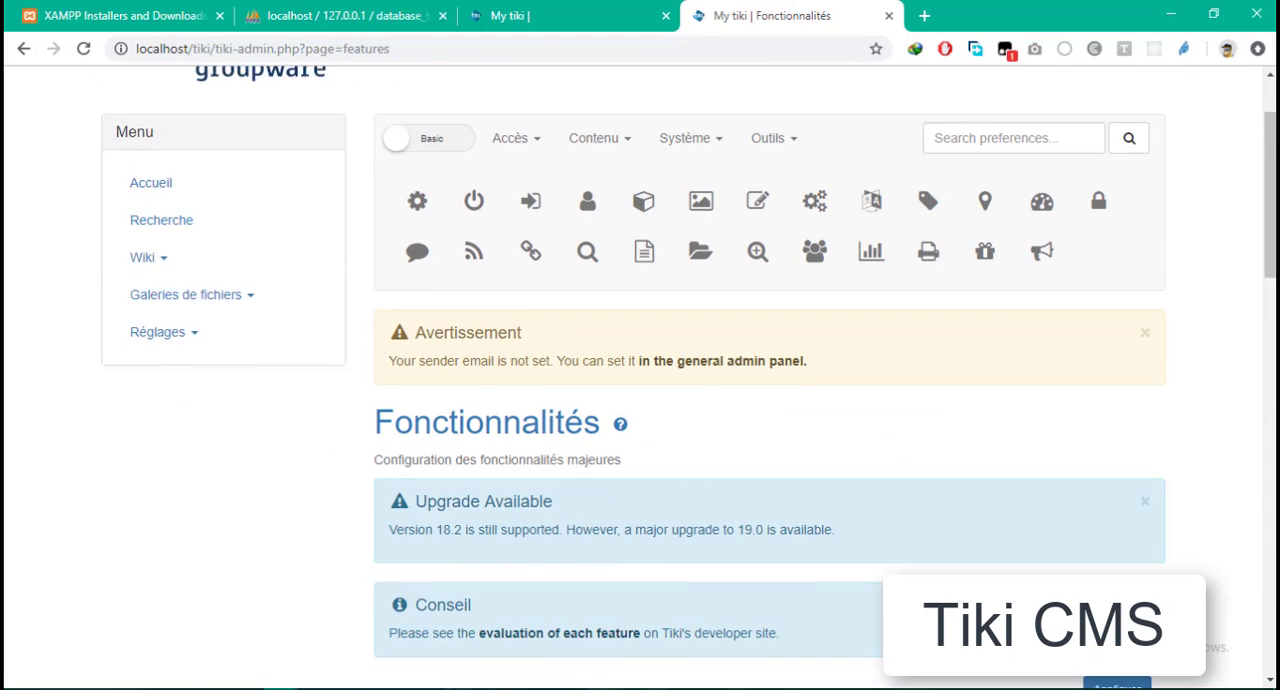
scroll(1117, 620, down, 1)
click(1117, 620)
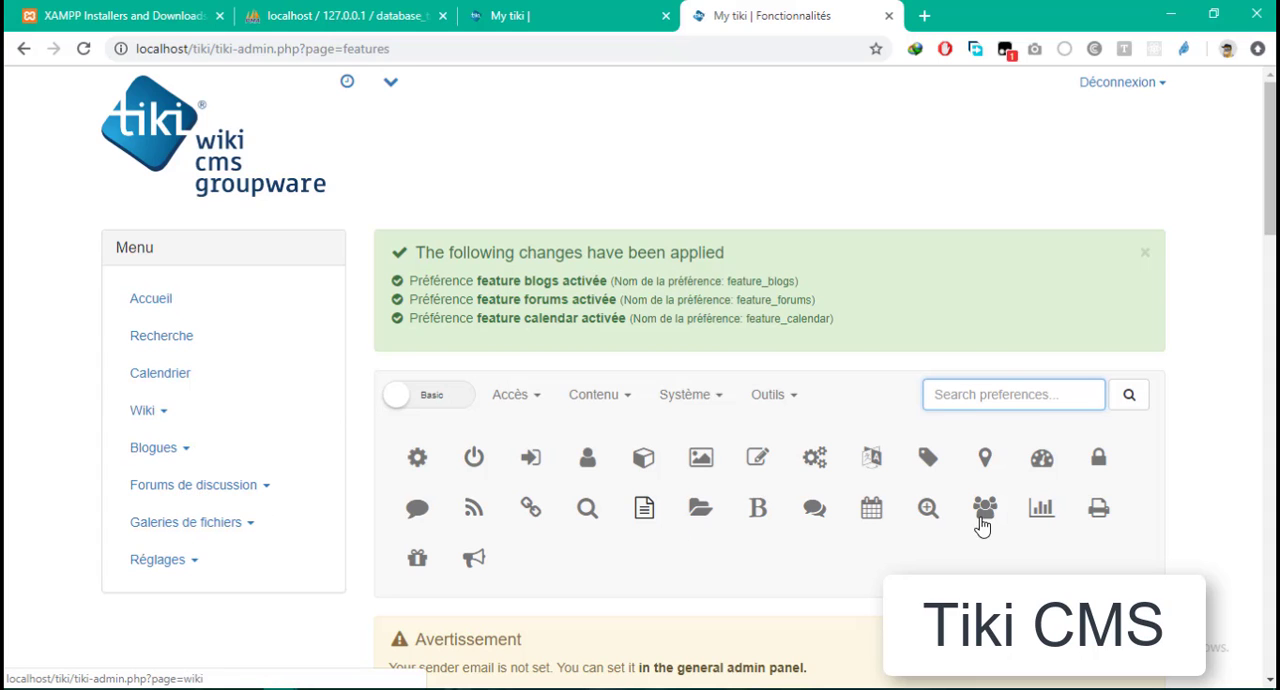
- Look through the secondary and administrative features available on the Fonctionnalités page
click(815, 457)
scroll(657, 468, down, 5)
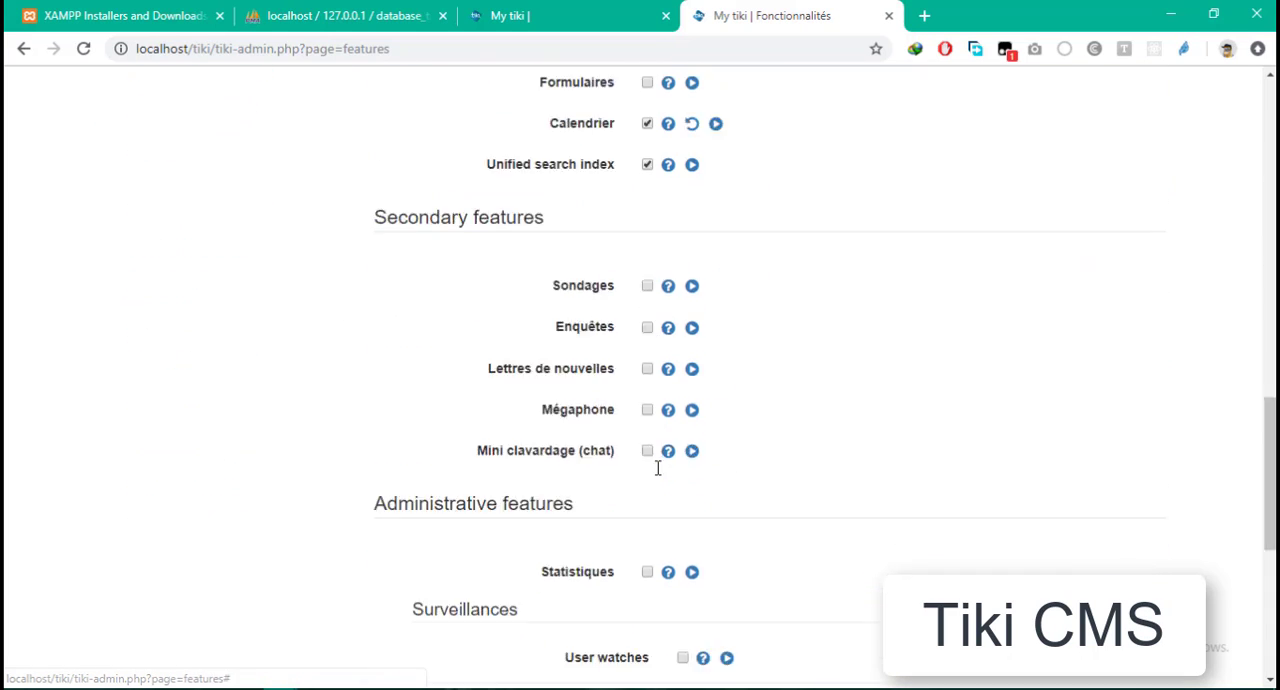
scroll(654, 477, down, 3)
scroll(650, 480, up, 15)
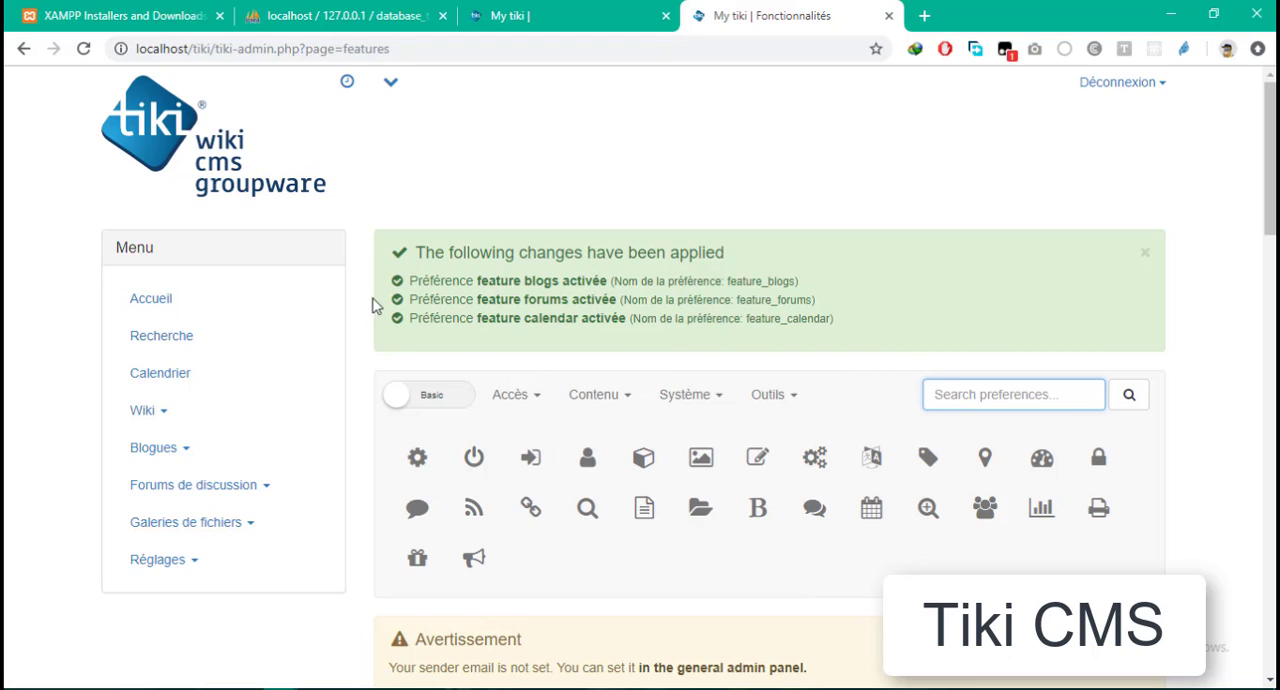
- Open the site's Accueil page and look over the default HomePage content
click(177, 300)
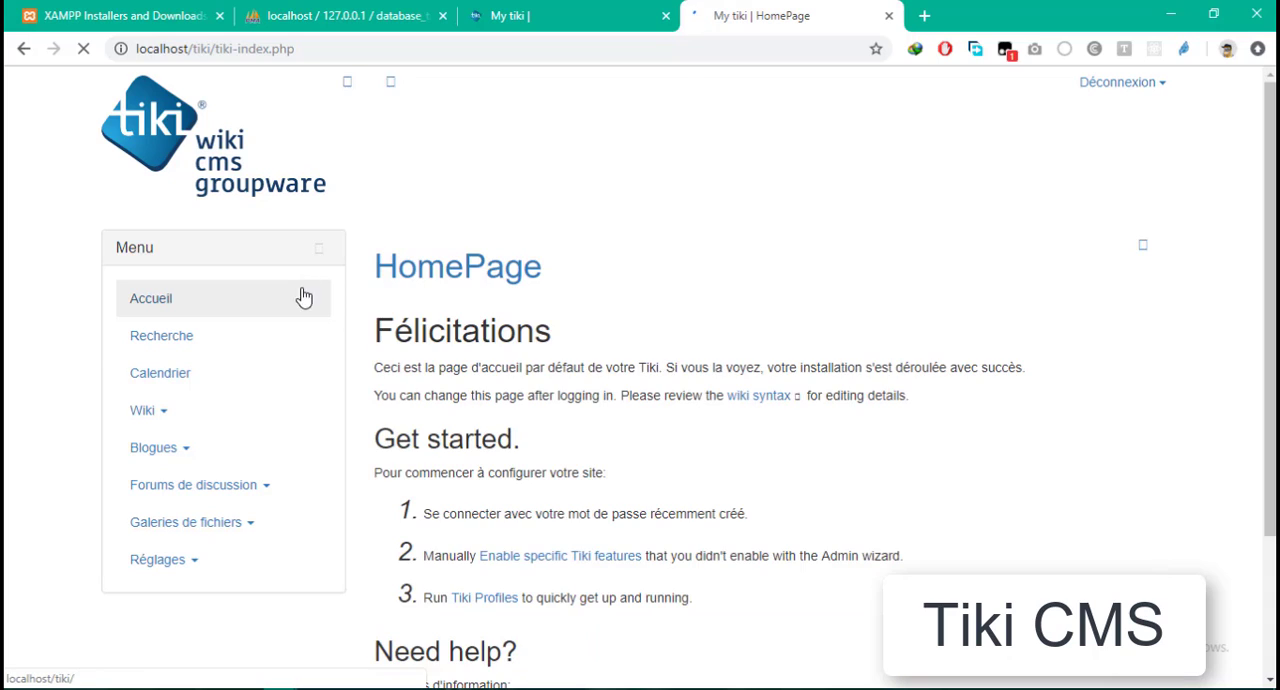
scroll(592, 304, down, 2)
scroll(886, 359, up, 1)
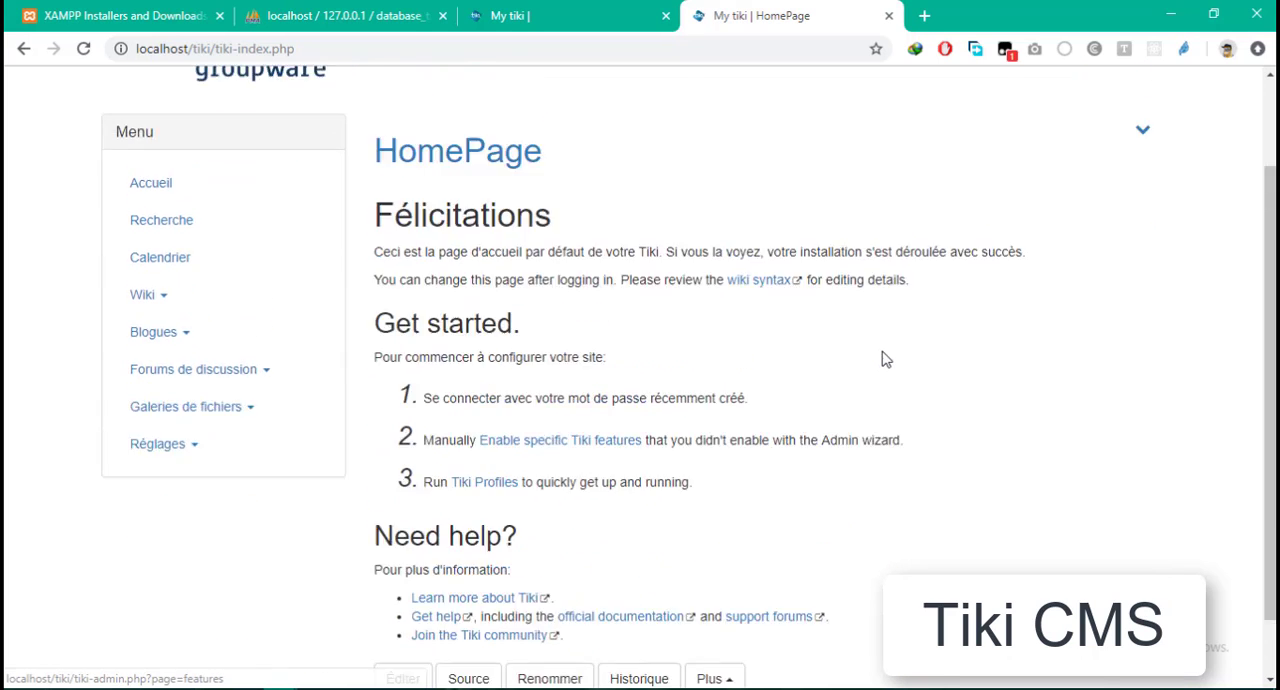
scroll(886, 359, up, 2)
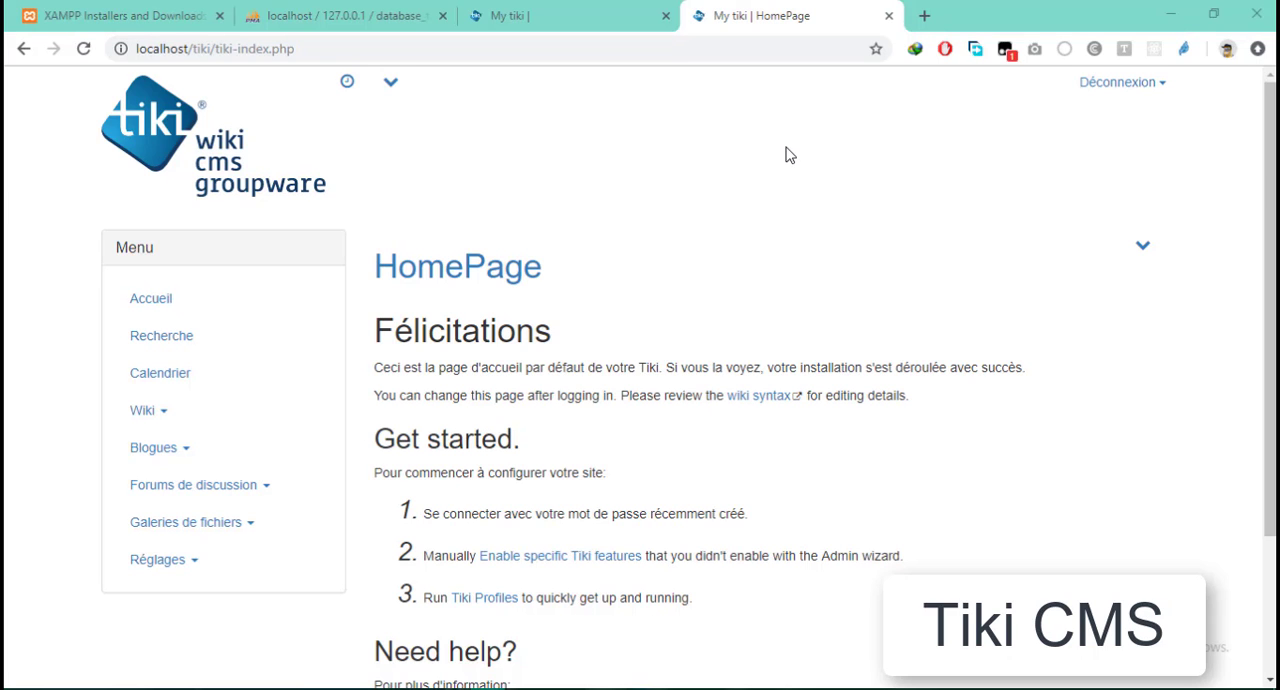
scroll(789, 155, down, 2)
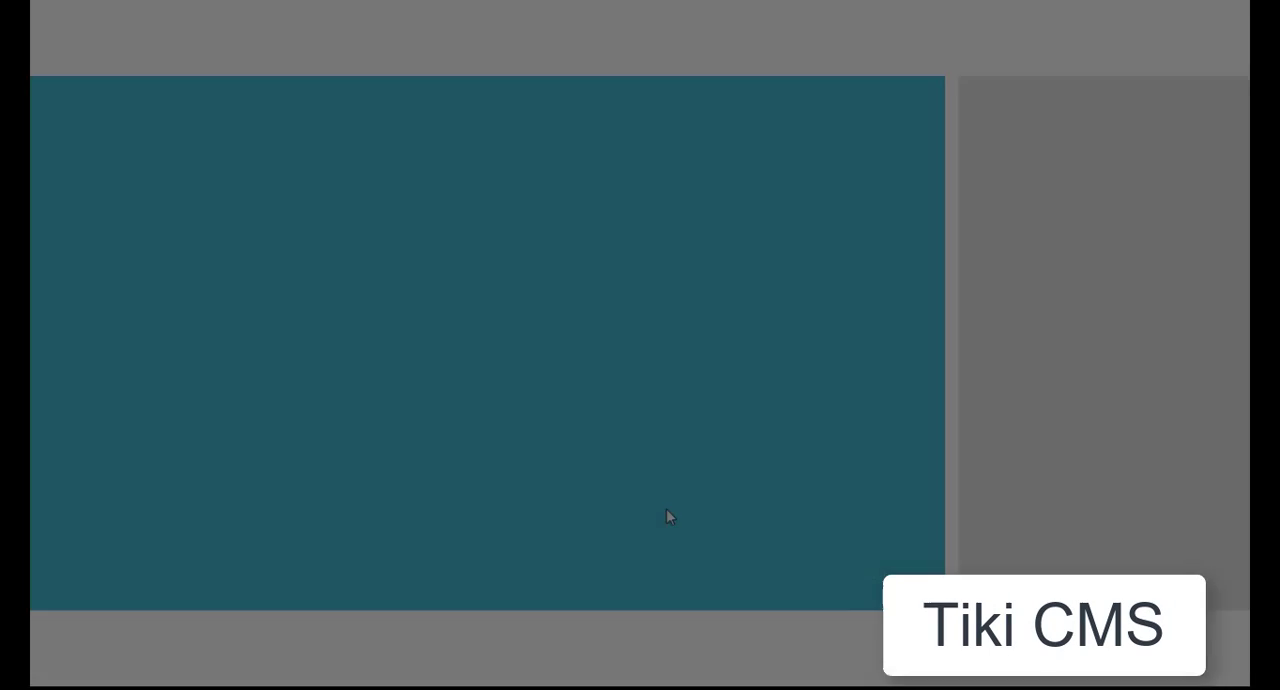